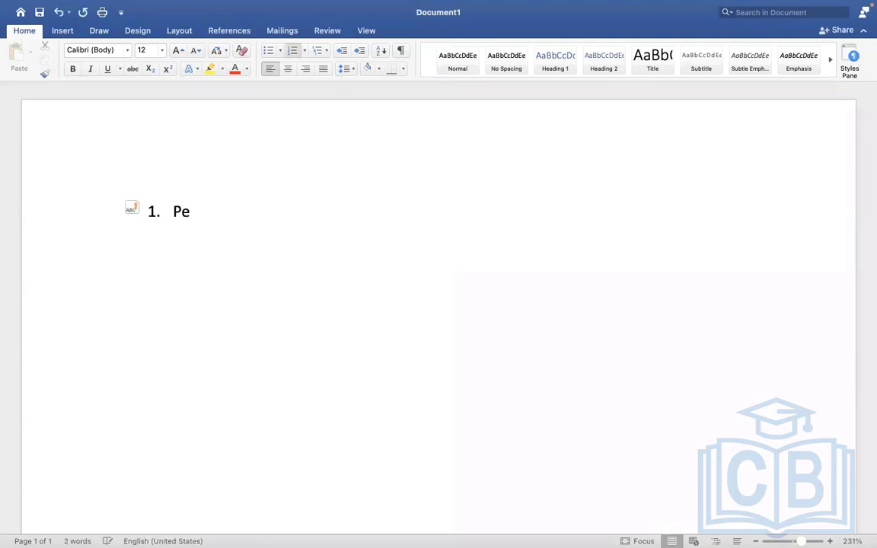
- Type the numbered list: Period Schedule, Run category, Pay accumulations, Pay Group, Payment election rules
type("riod Schedule")
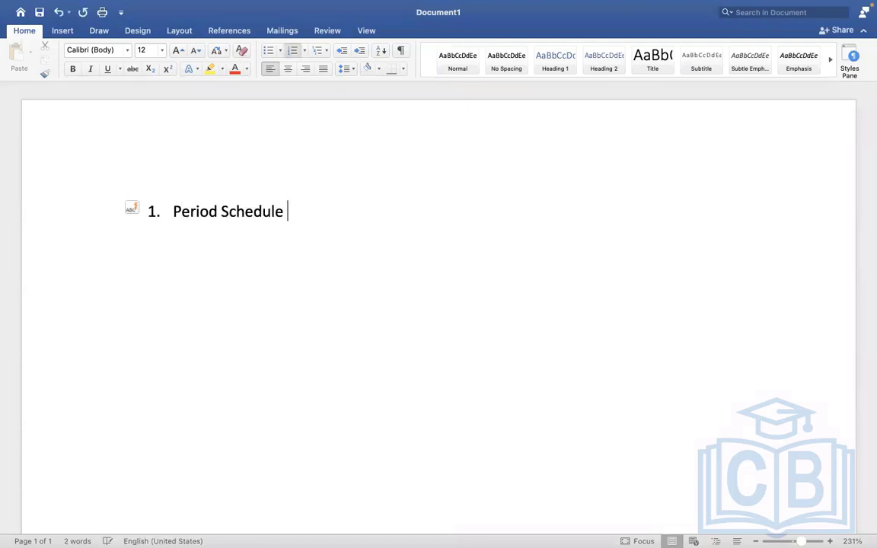
key("Return")
type("R")
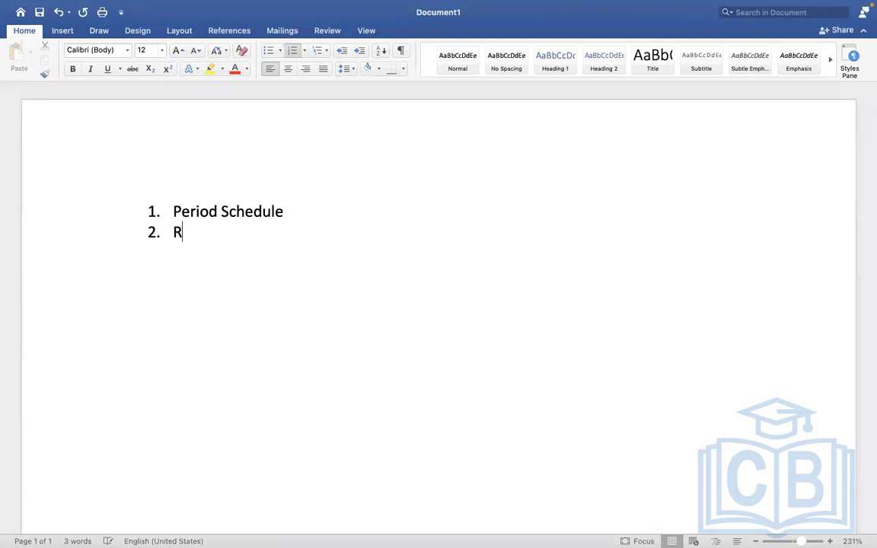
type("un category")
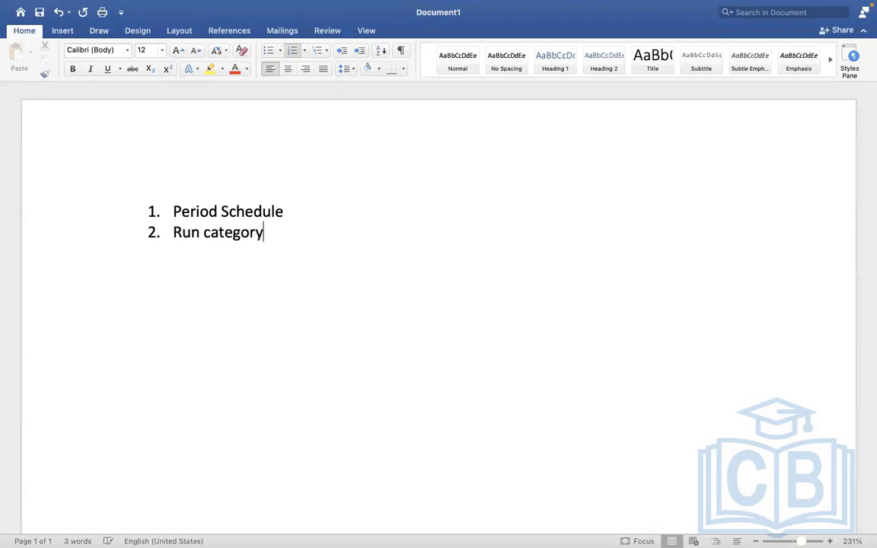
key("Return")
type("Pay accumulations")
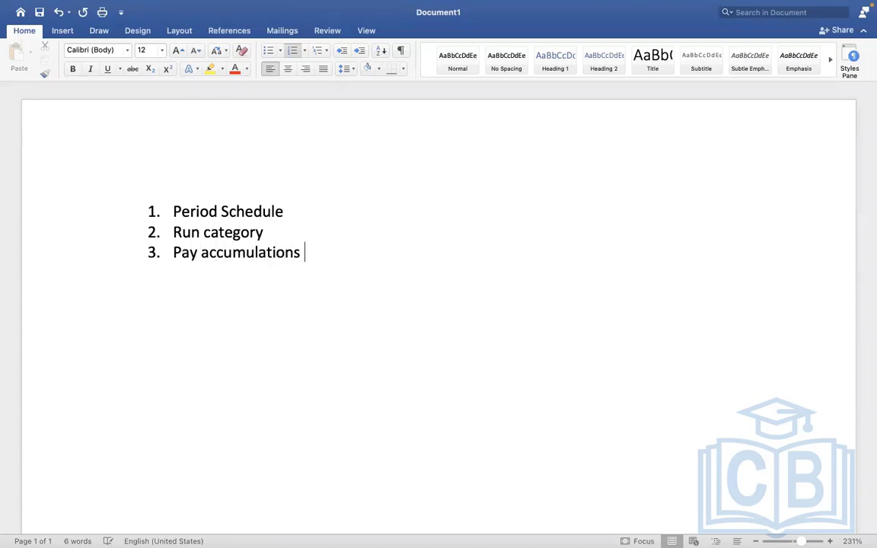
key("Return")
type("Pay Group")
key("Return")
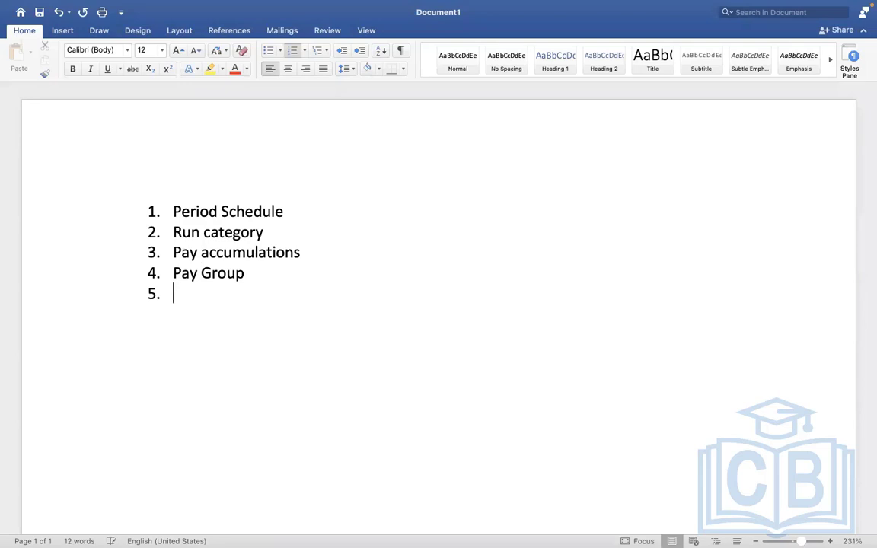
type("Payment electi")
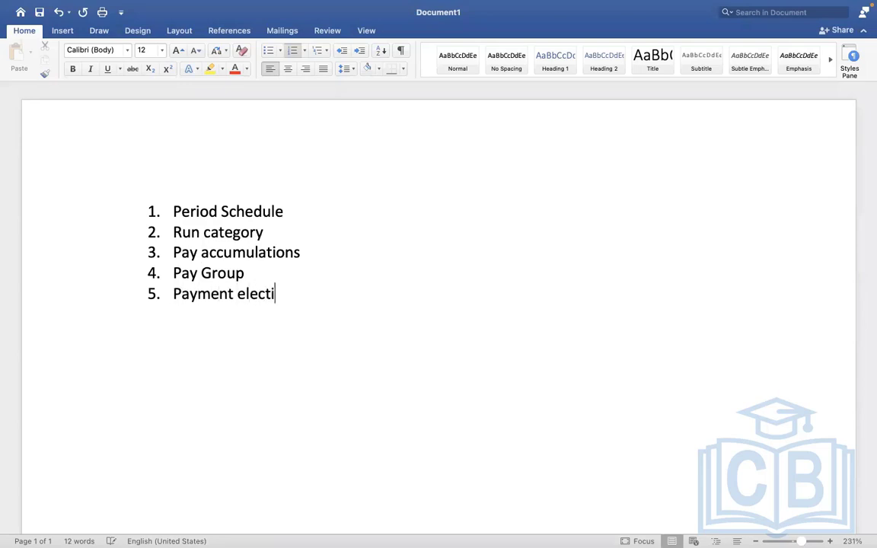
type("on rules")
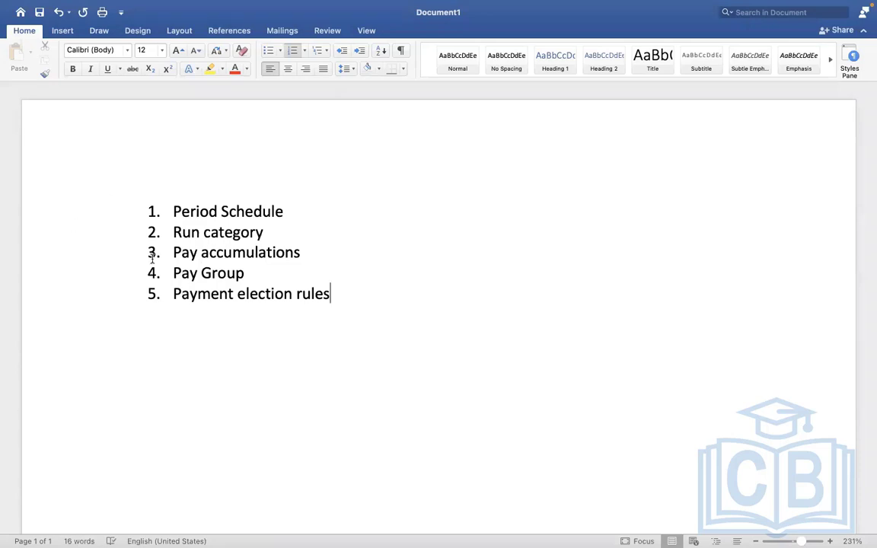
- Add a dash after 'Pay Group' in item 4
left_click_drag(345, 294, 175, 275)
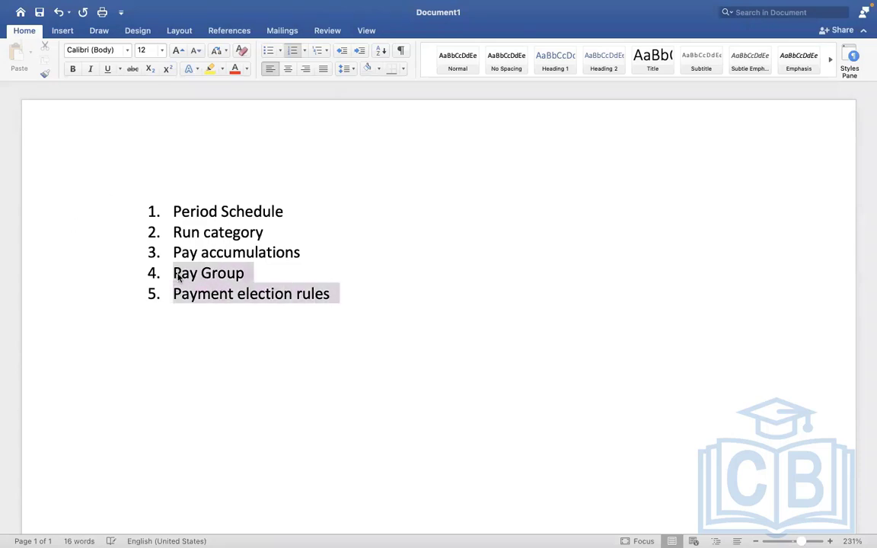
left_click(297, 297)
left_click(255, 275)
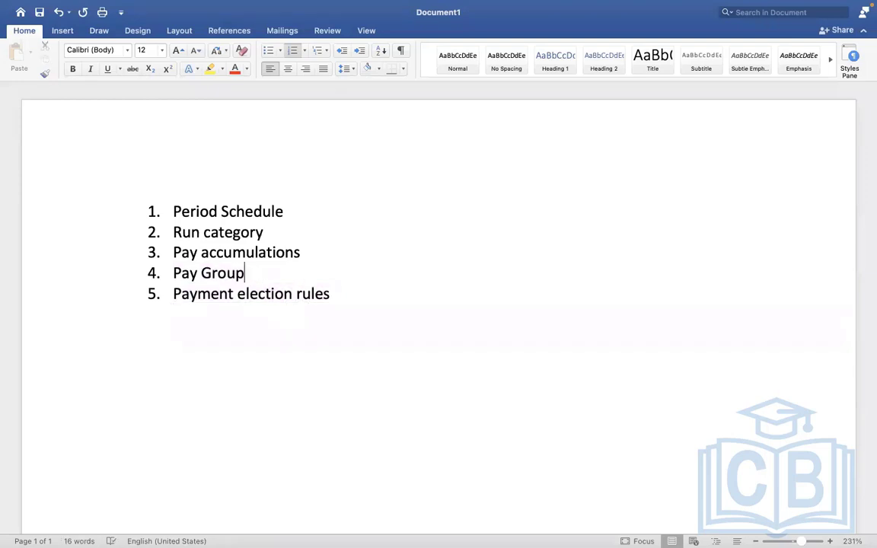
type("-")
- Delete the trailing dash after Pay Group in item 4
left_click_drag(254, 273, 197, 273)
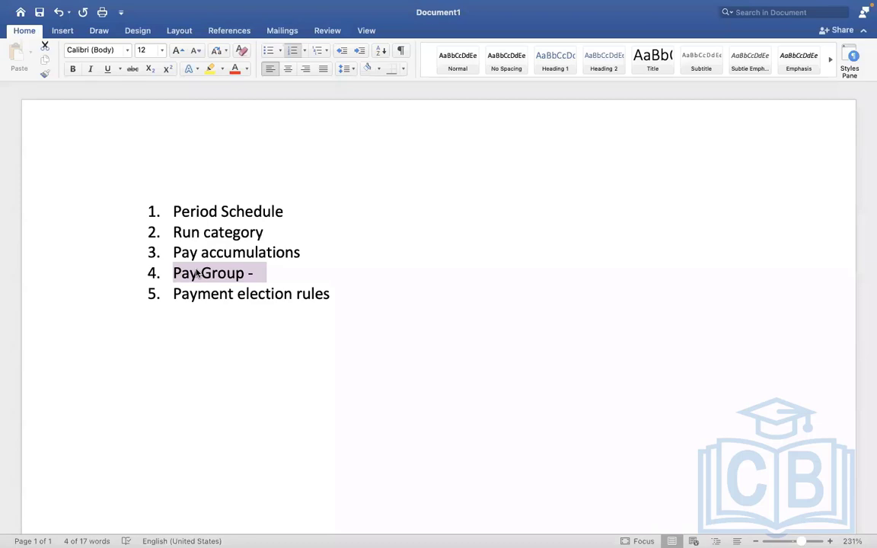
left_click(268, 275)
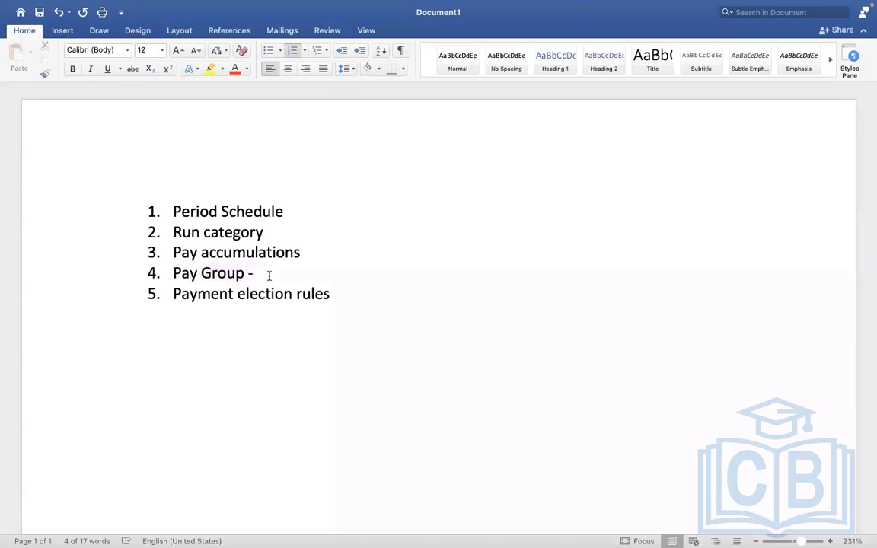
key("ctrl+Right")
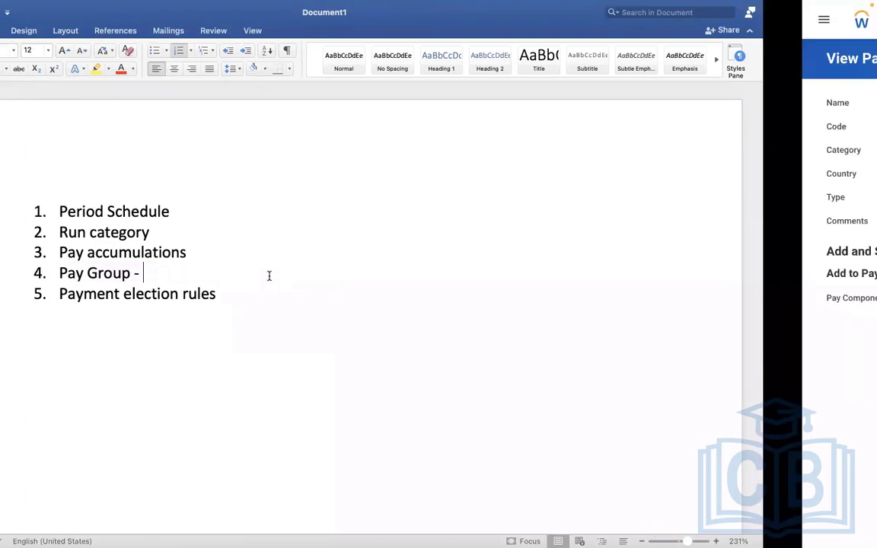
key("ctrl+Left")
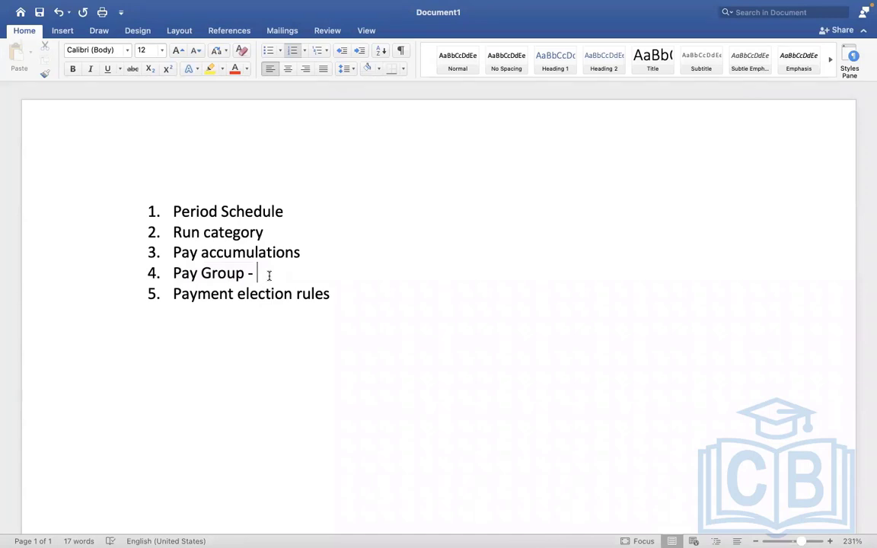
key("BackSpace")
key("BackSpace")
key("BackSpace")
- Mark Period Schedule and Run category with asterisks
left_click(286, 210)
type("*")
left_click(265, 231)
type("*")
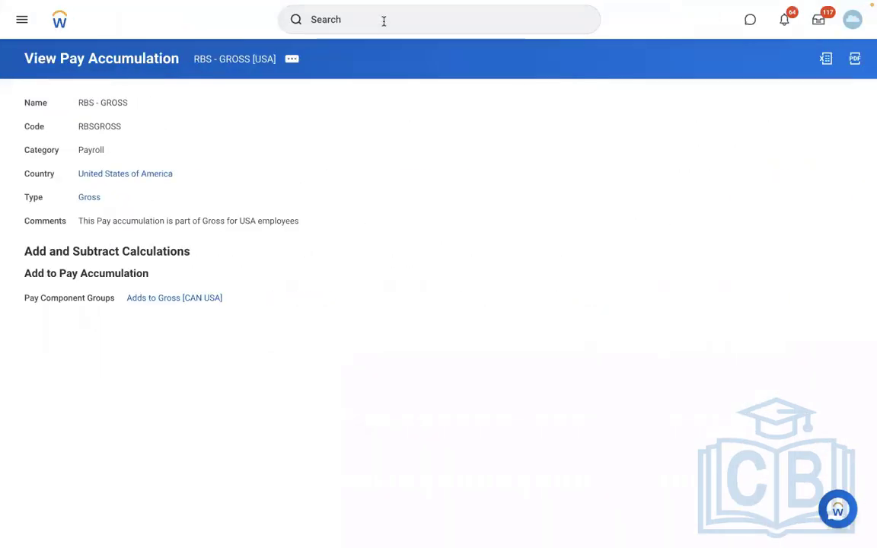
- Start the Create Pay Group task with availability date 01/01/2022
left_click(383, 21)
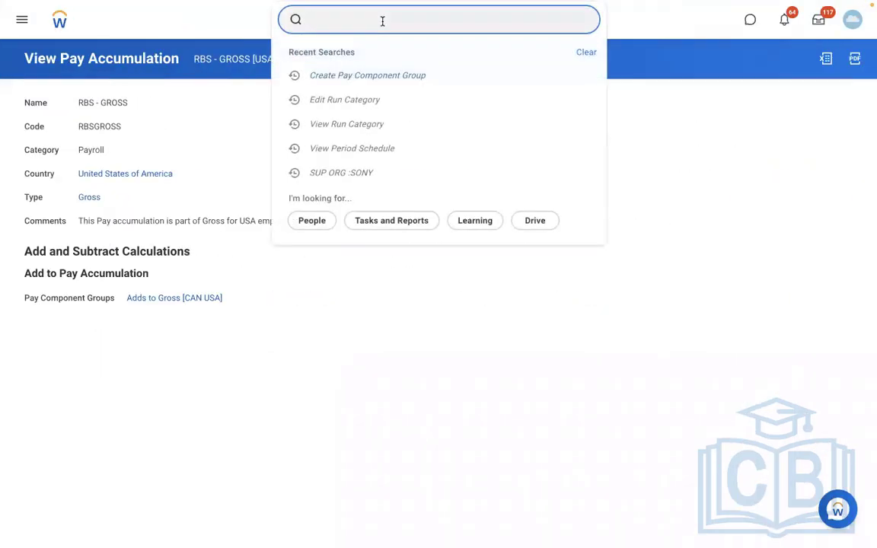
type("create pay group")
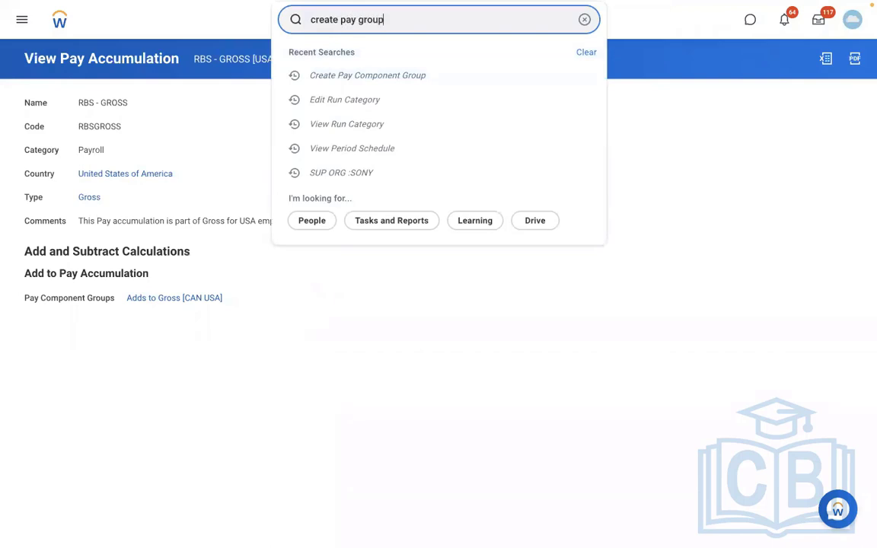
left_click(360, 55)
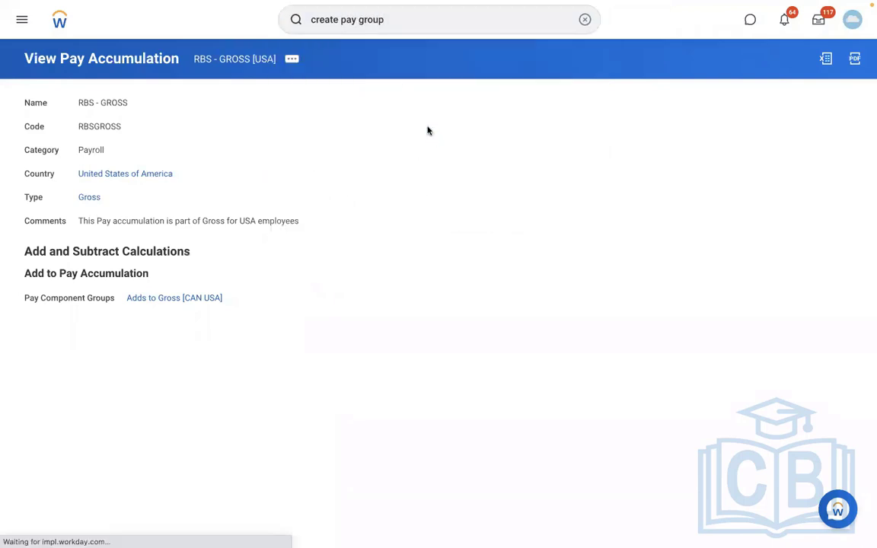
left_click(129, 108)
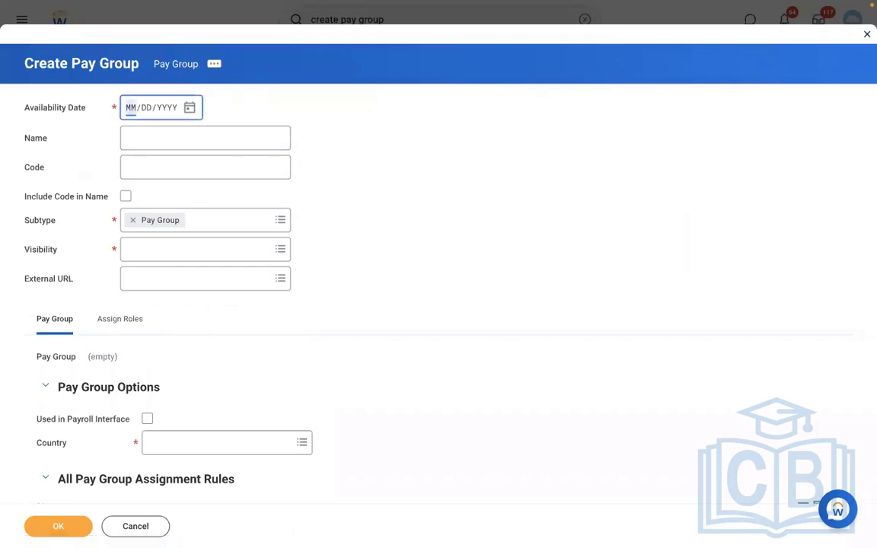
type("01012022")
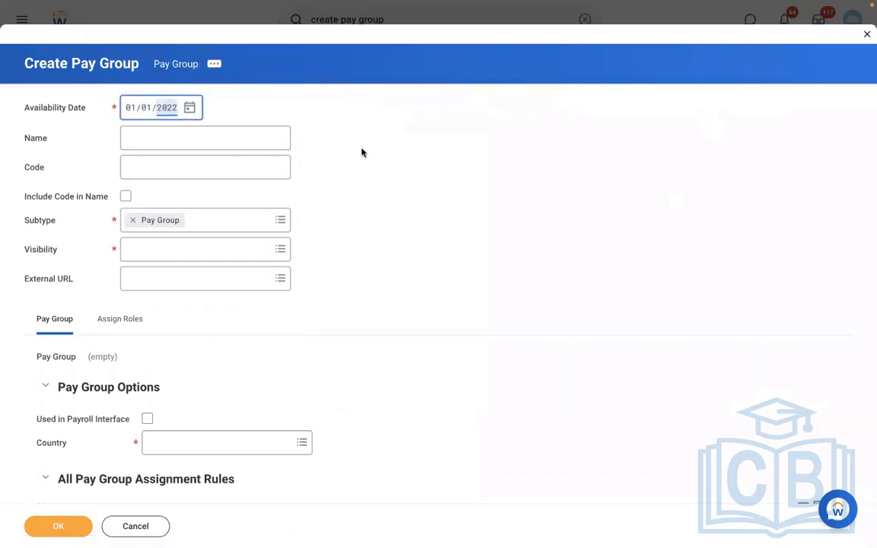
- Name the pay group 'DMD - Monthly PYG' with code DMDMPYG, visible to Everyone
left_click(143, 145)
type("DMD")
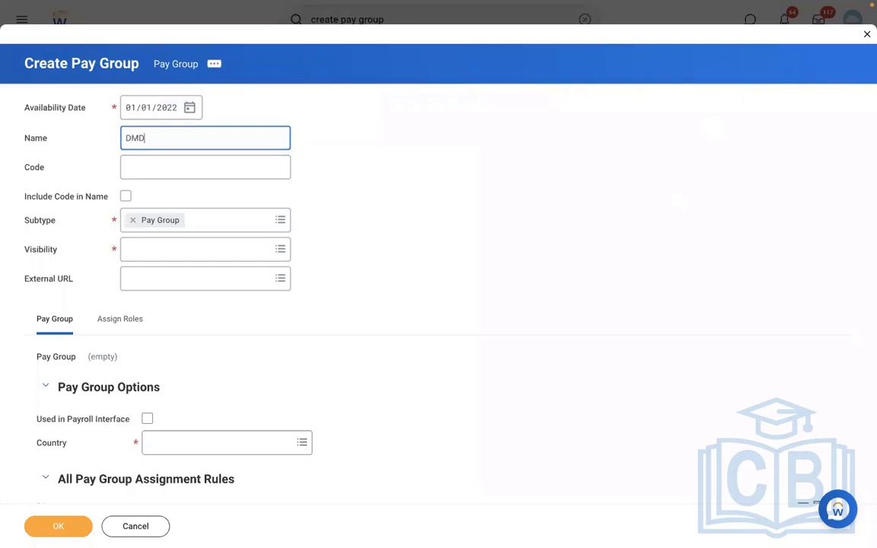
type(" - Monthly PYG")
left_click(142, 174)
type("DMD")
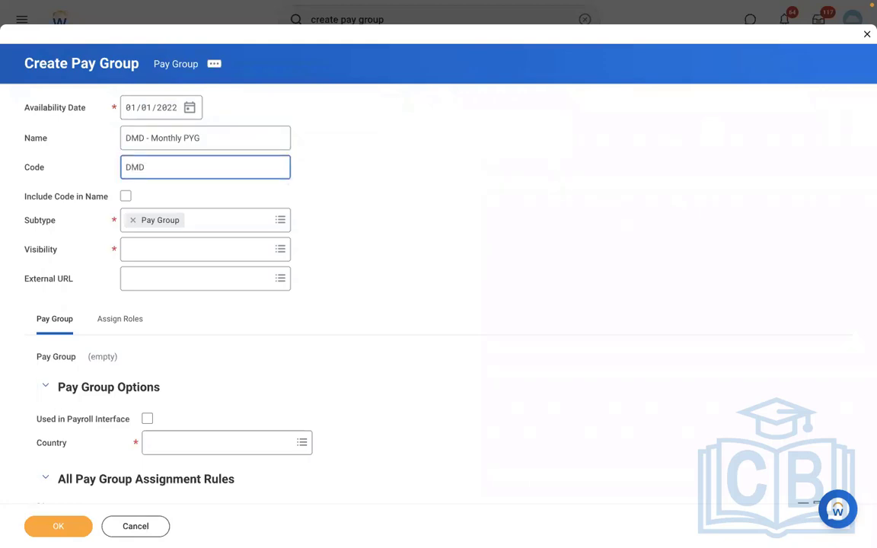
type("MPYG")
left_click(138, 250)
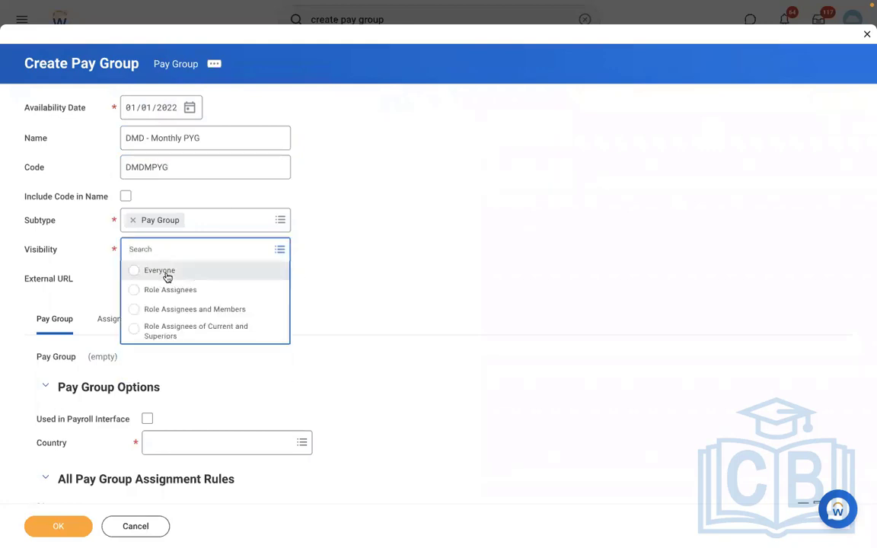
left_click(161, 271)
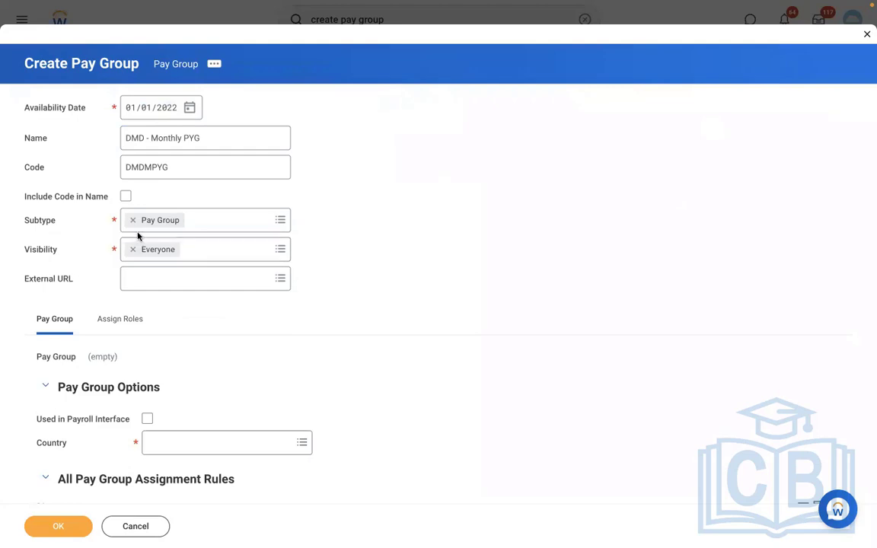
left_click(145, 141)
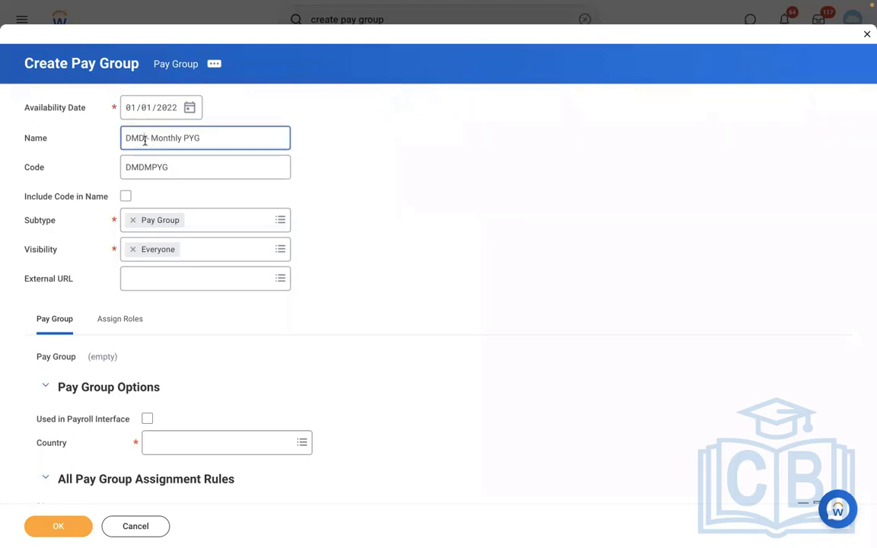
left_click(84, 259)
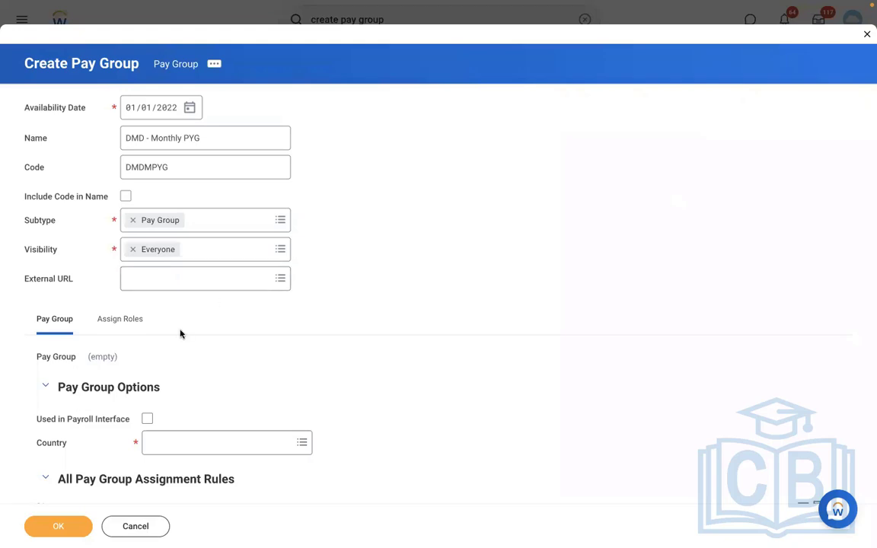
- Set the pay group country to United States of America, leaving Used in Payroll Interface off
scroll(280, 333, "down", 5)
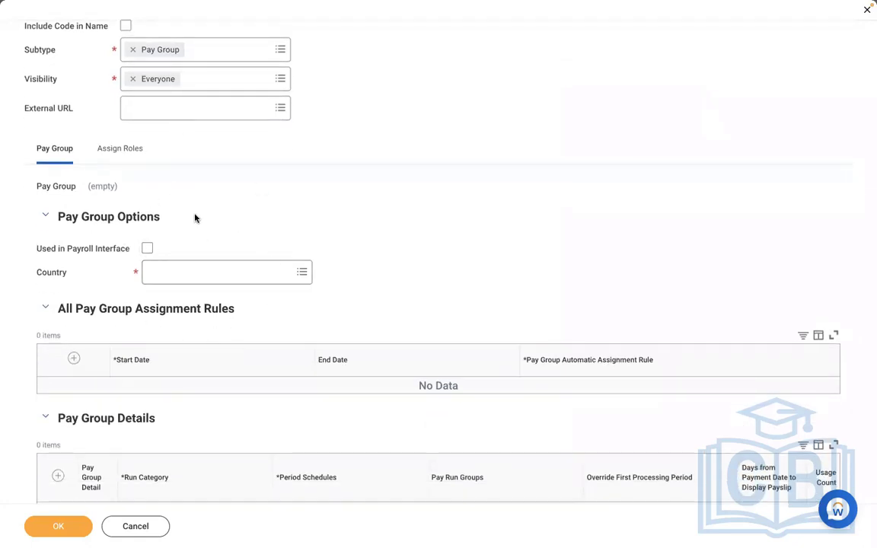
left_click(147, 248)
left_click(212, 274)
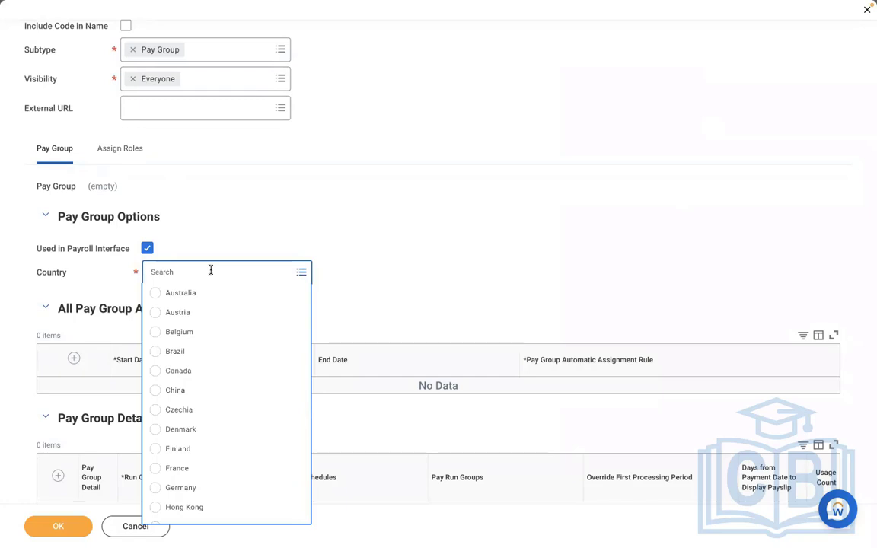
left_click(191, 226)
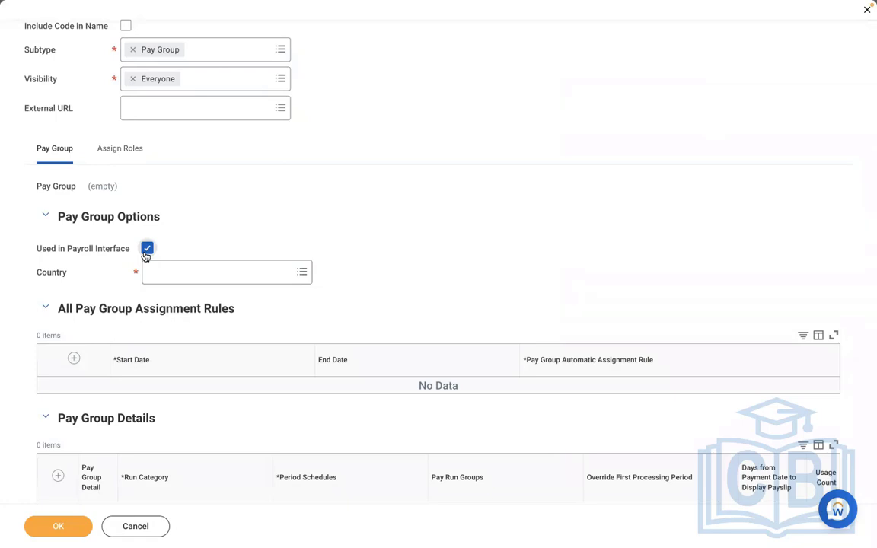
left_click(146, 254)
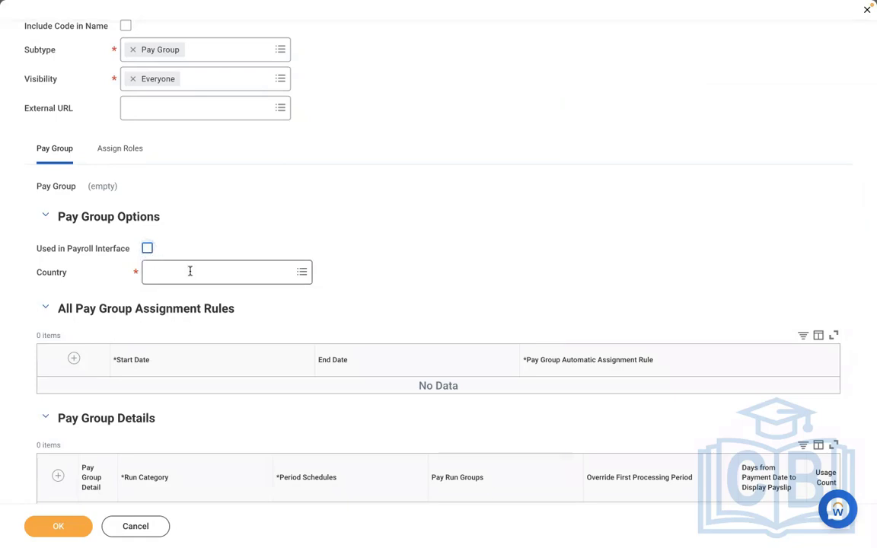
left_click(190, 270)
left_click(193, 352)
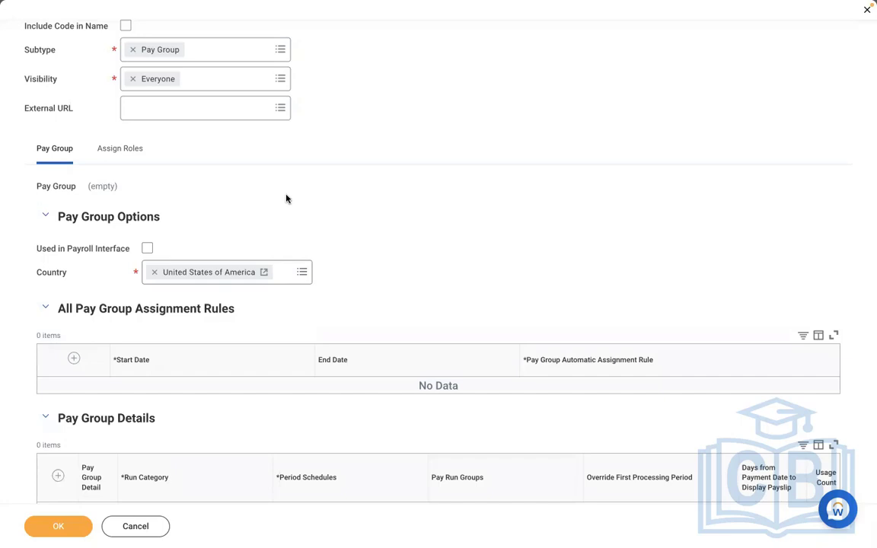
- Add a blank row to the Pay Group Details table
scroll(286, 198, "down", 1)
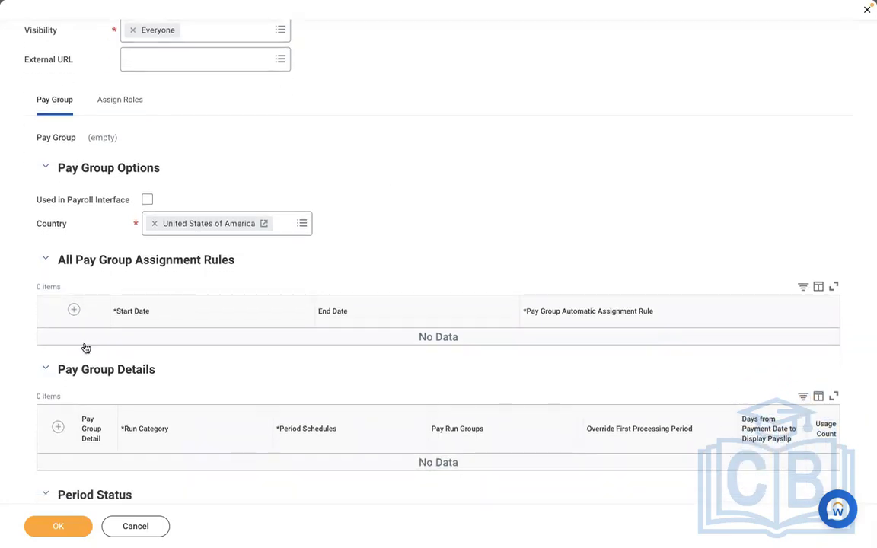
scroll(331, 276, "down", 3)
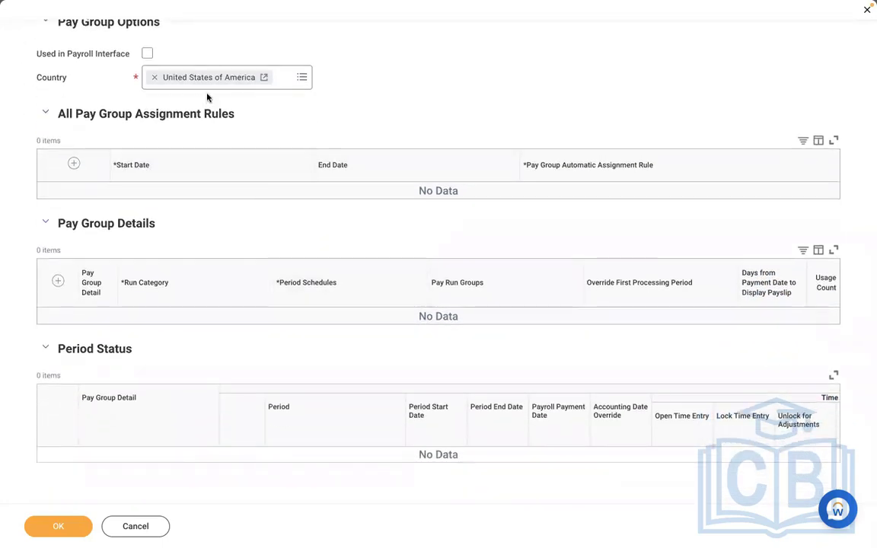
scroll(396, 101, "down", 1)
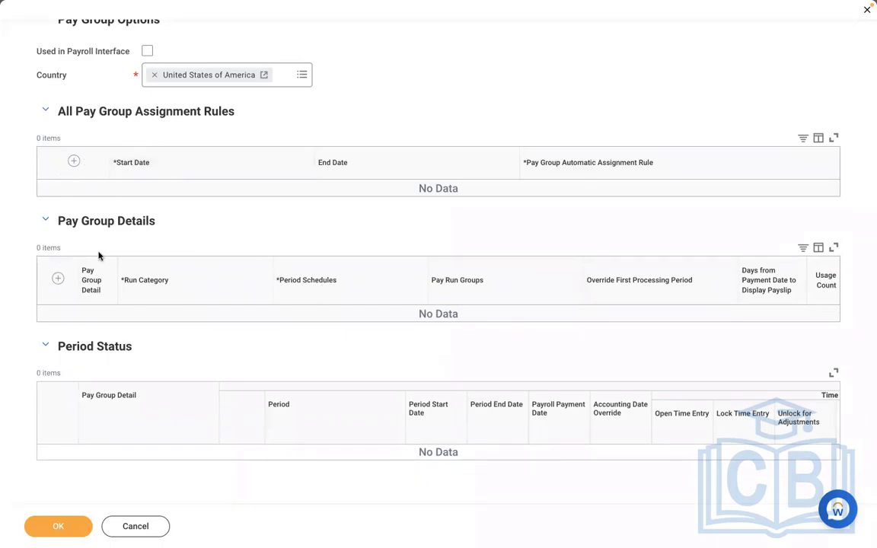
left_click(59, 280)
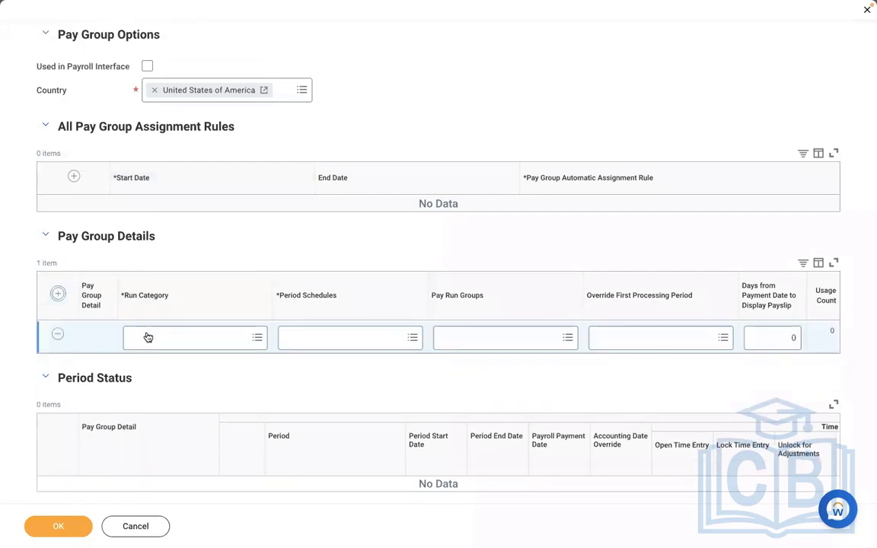
- Give the detail row Run Category RBS - Regular Run Category and Period Schedule RBS - Monthly PS
left_click(148, 337)
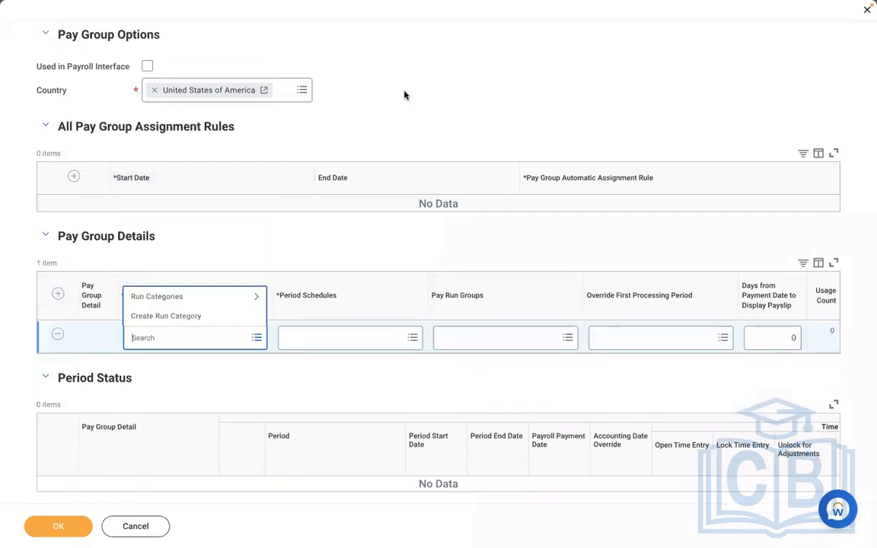
left_click(199, 356)
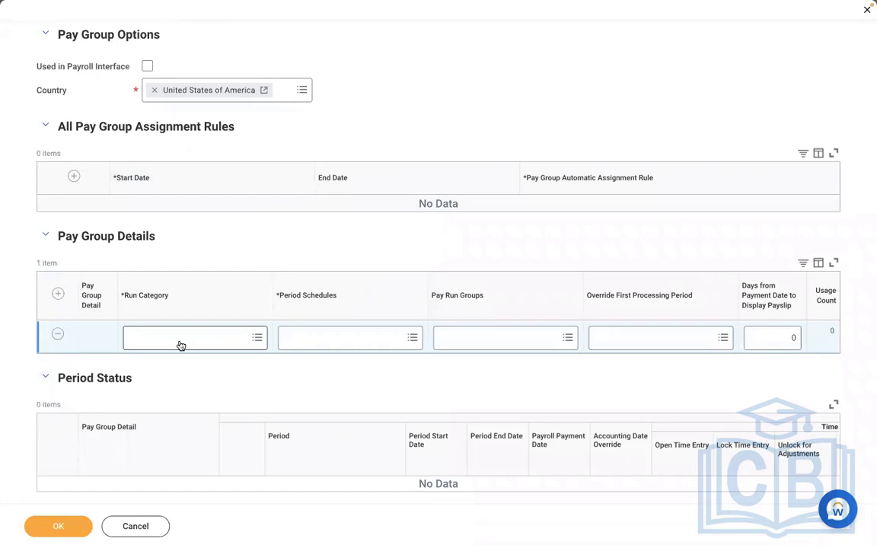
left_click(180, 345)
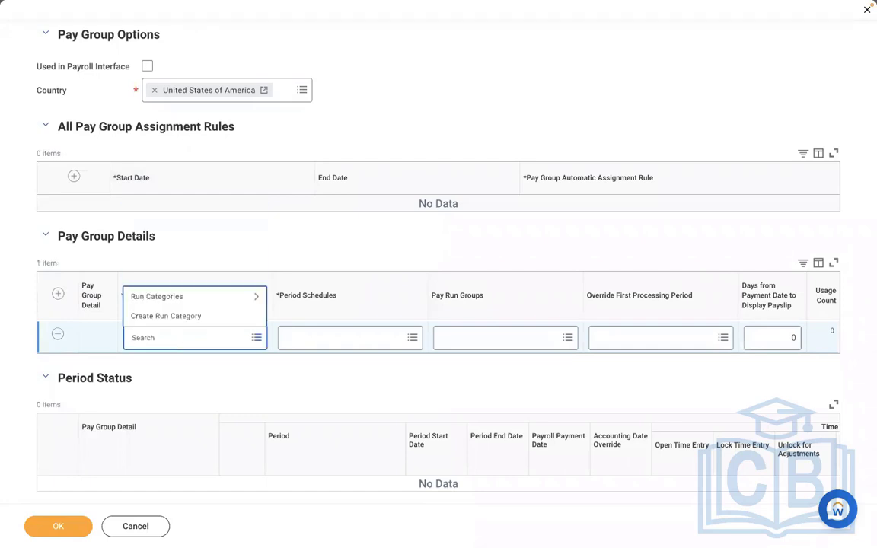
type("RBS")
key("Return")
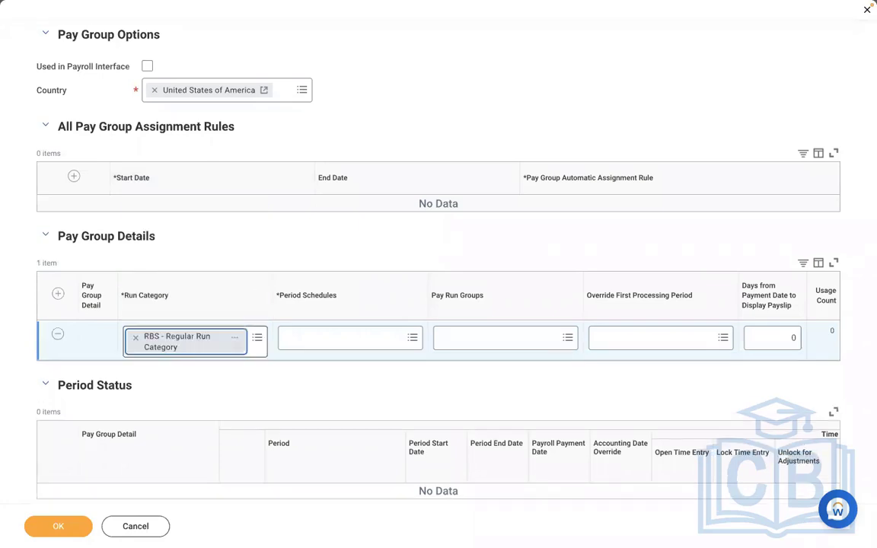
left_click(307, 341)
type("RB")
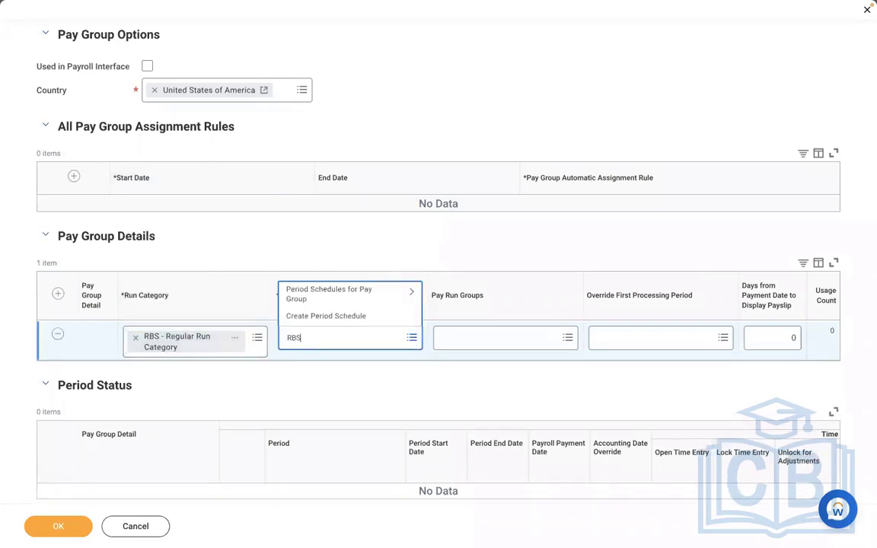
type("S")
key("Return")
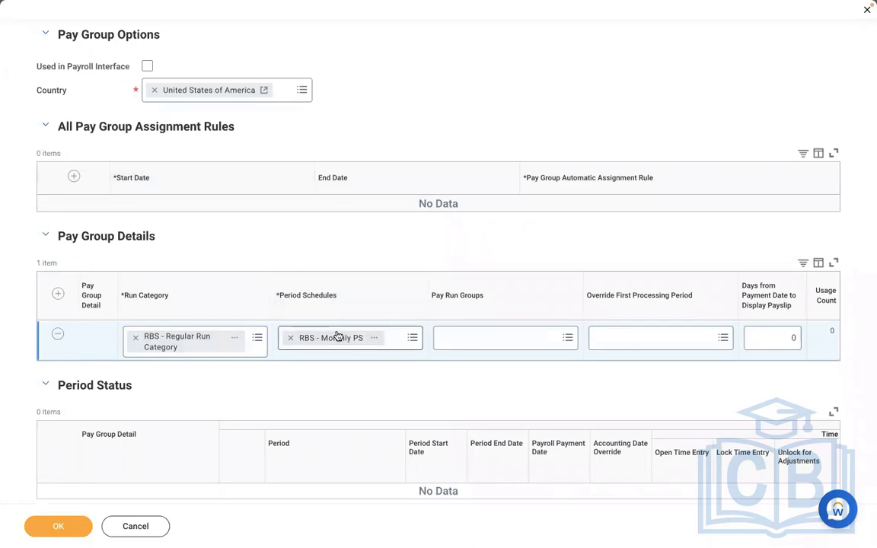
left_click(453, 346)
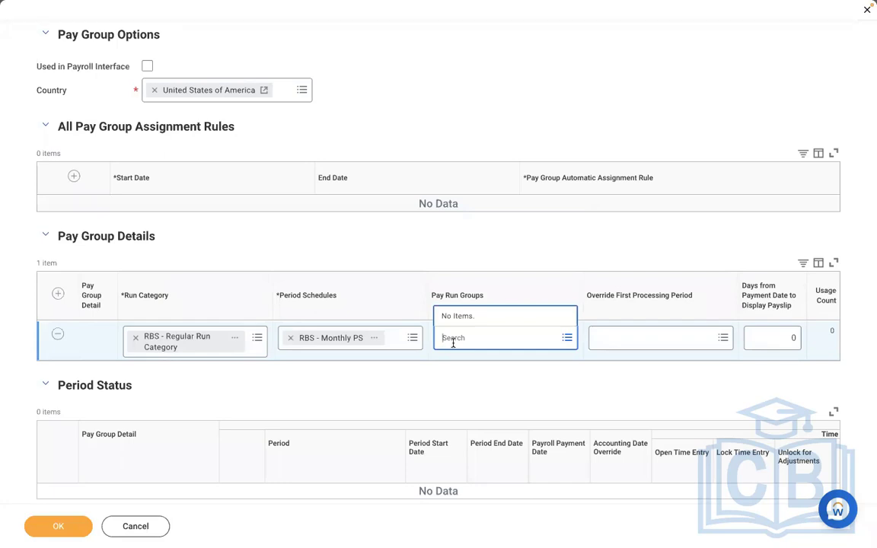
left_click(426, 380)
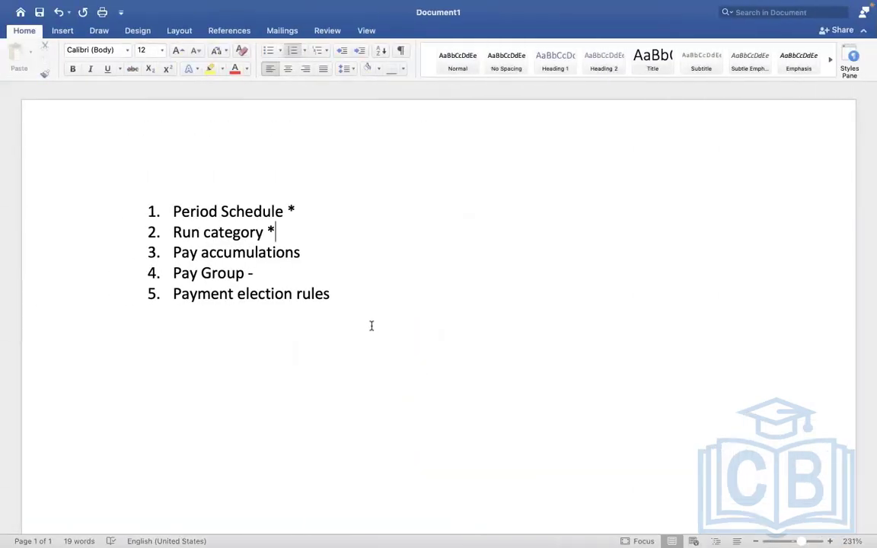
- End the numbered list and add EXECUTIVE, MANAGEMENT and NON MANAGEMENT on separate lines
left_click(373, 325)
key("Return")
key("Return")
key("Return")
key("Return")
key("Return")
key("Return")
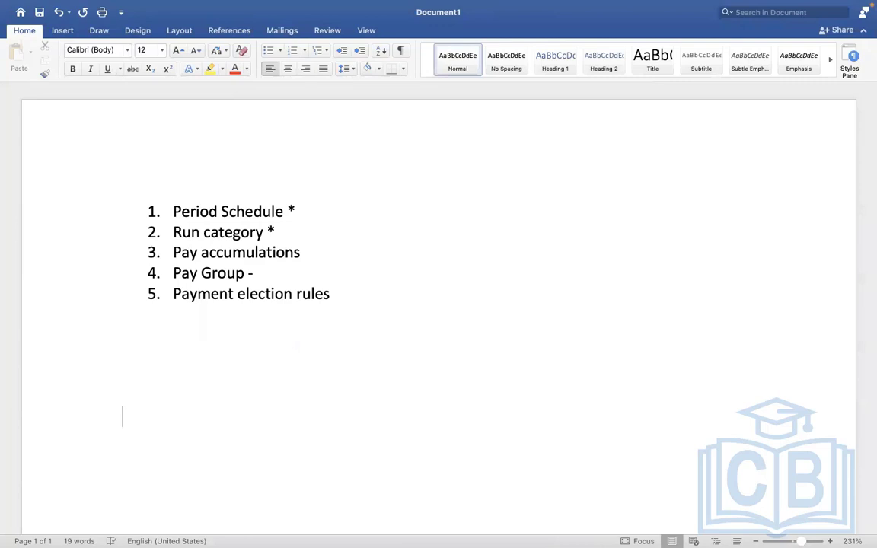
type("EXECUTI")
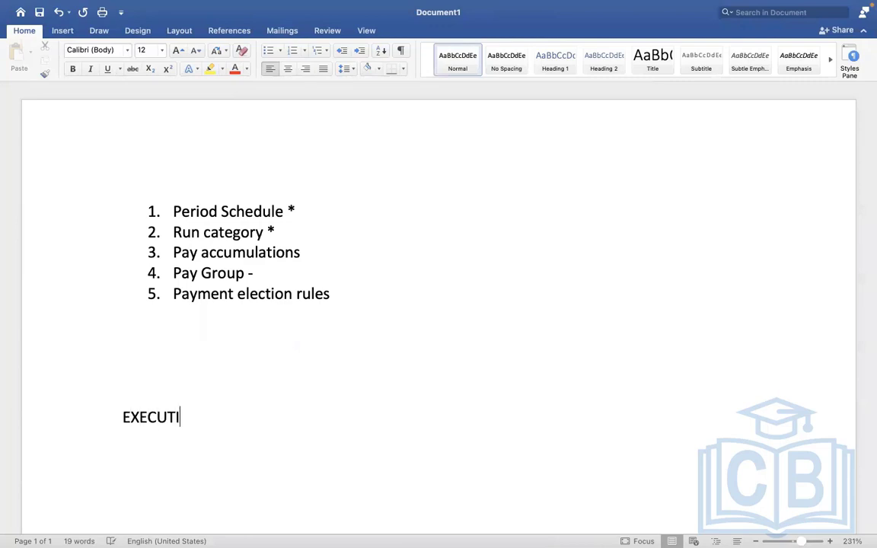
type("VE")
key("Return")
key("Return")
type("MANA")
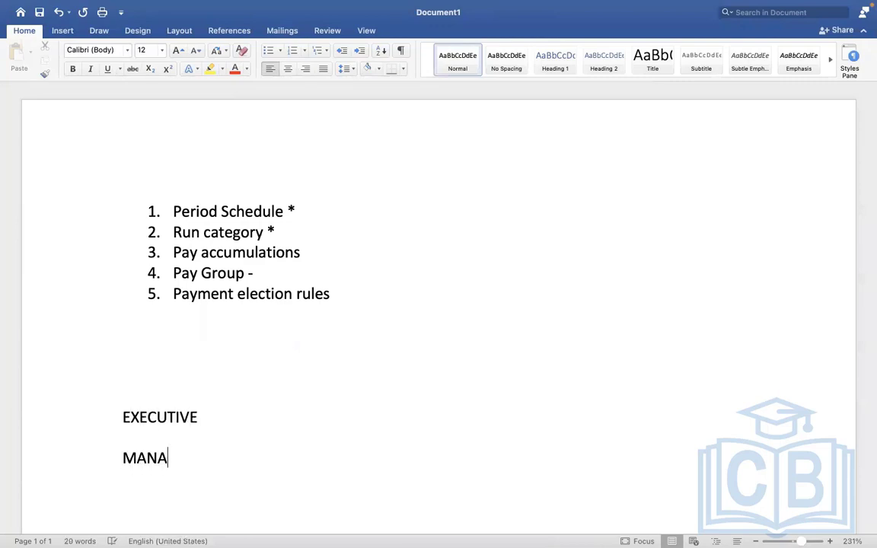
type("GEMENT  NO")
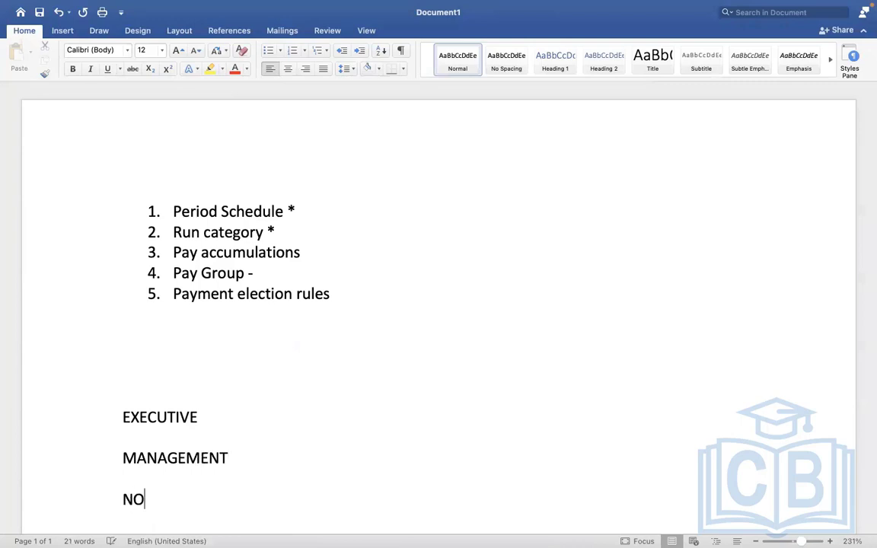
type("N MANAGEMENT")
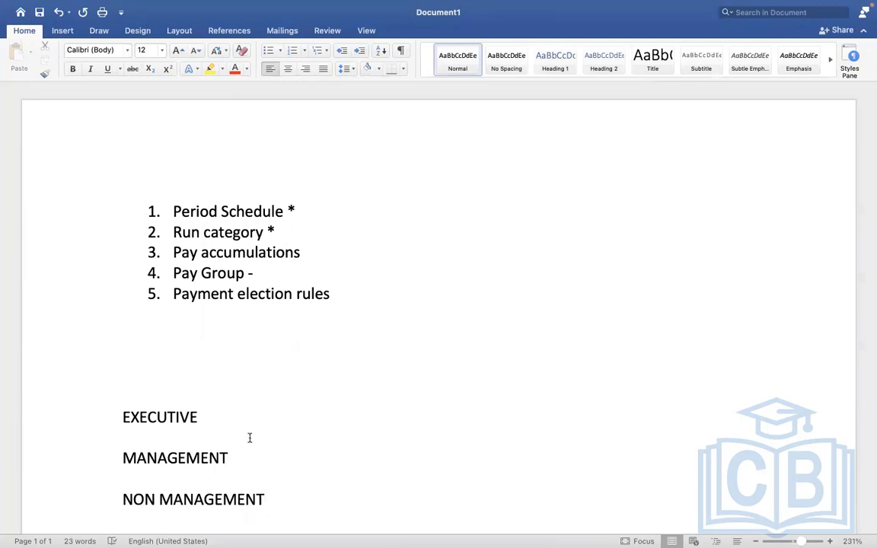
left_click(205, 412)
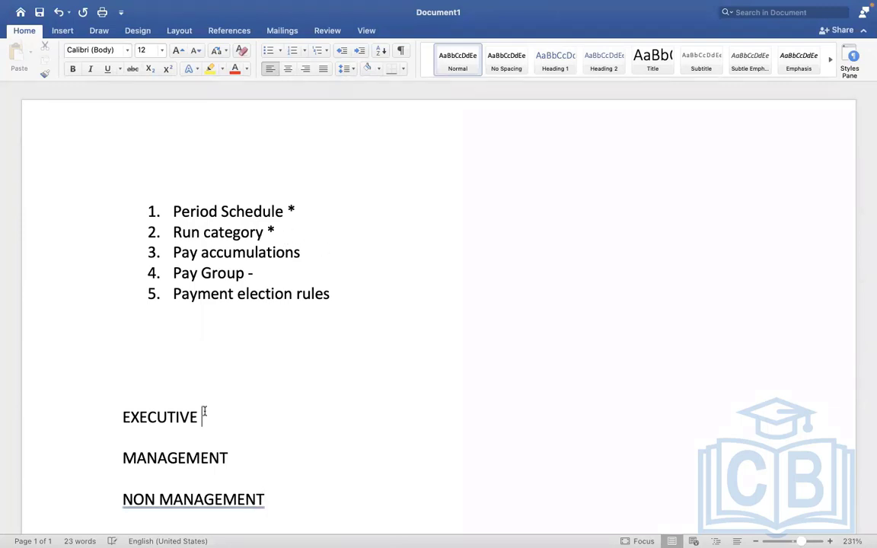
left_click(220, 449)
left_click(265, 476)
left_click(305, 490)
left_click(270, 474)
key("ctrl+Right")
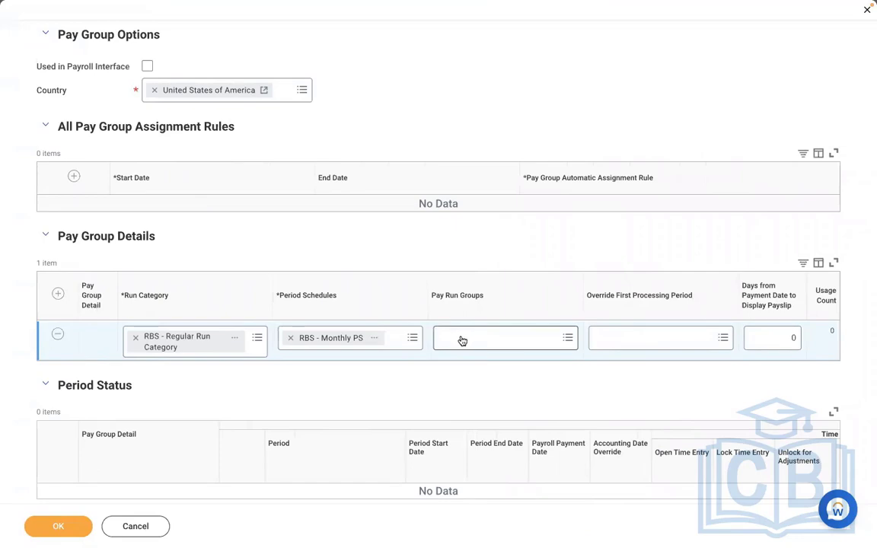
key("ctrl+Left")
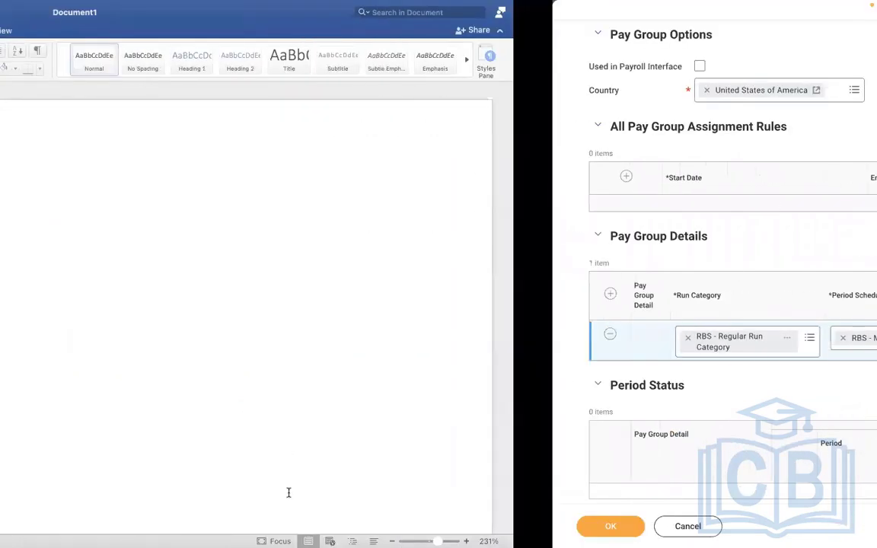
left_click_drag(288, 499, 113, 393)
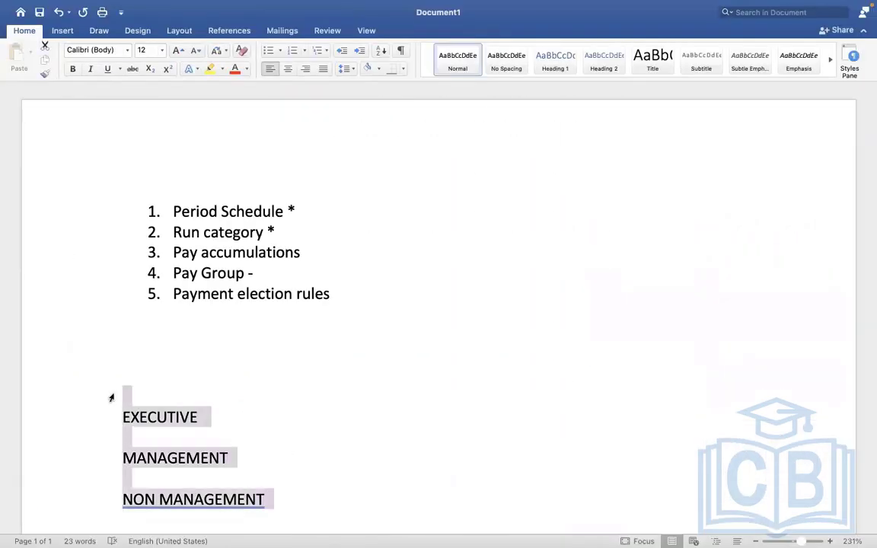
key("ctrl+Right")
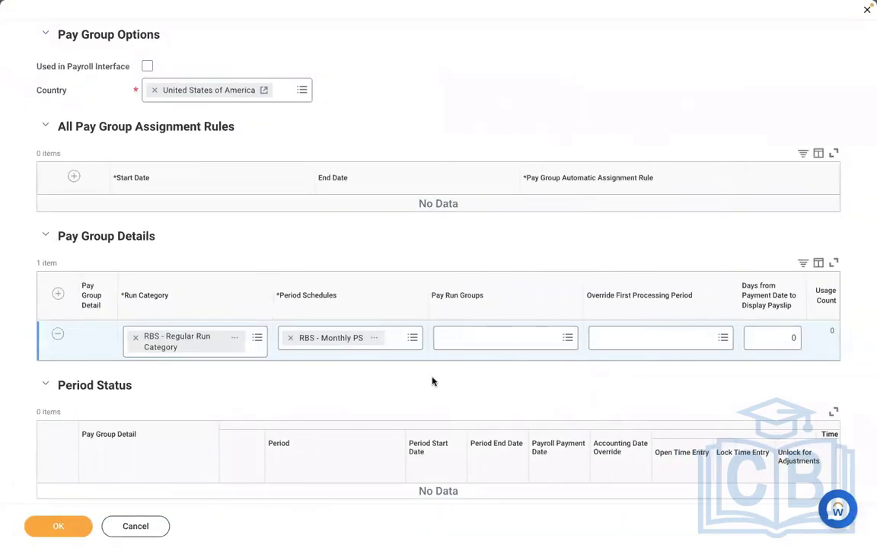
key("ctrl+Left")
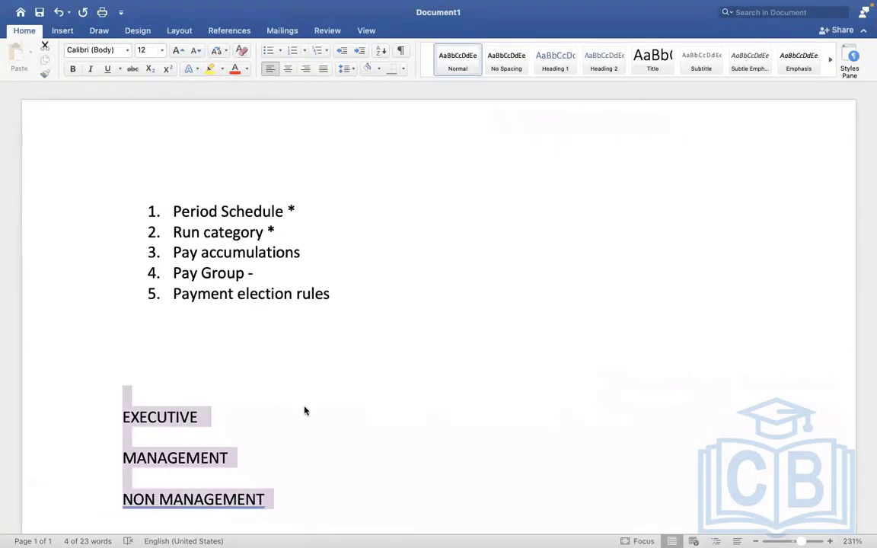
left_click(304, 411)
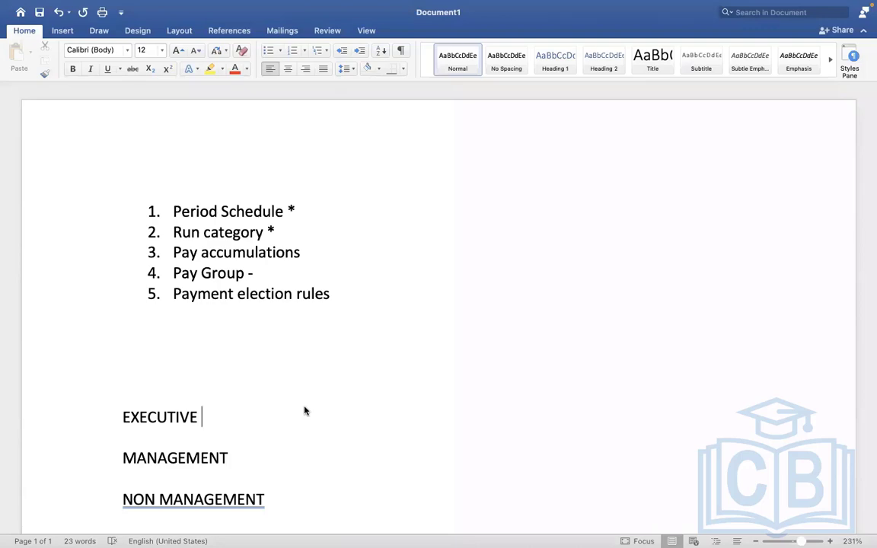
key("ctrl+Right")
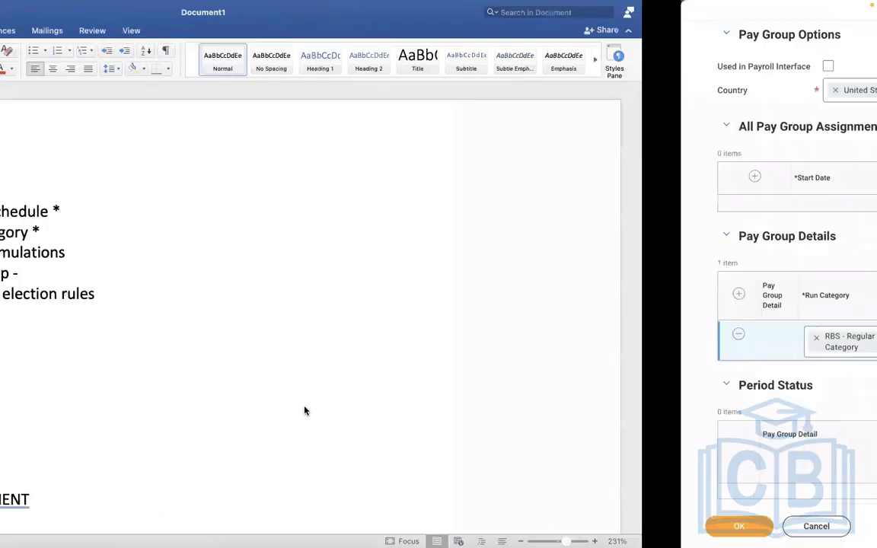
key("ctrl+Left")
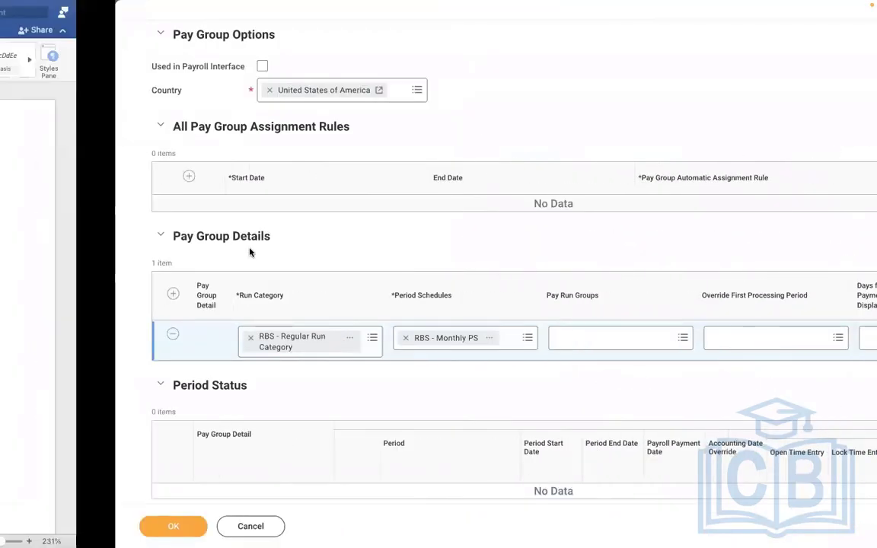
left_click(166, 451)
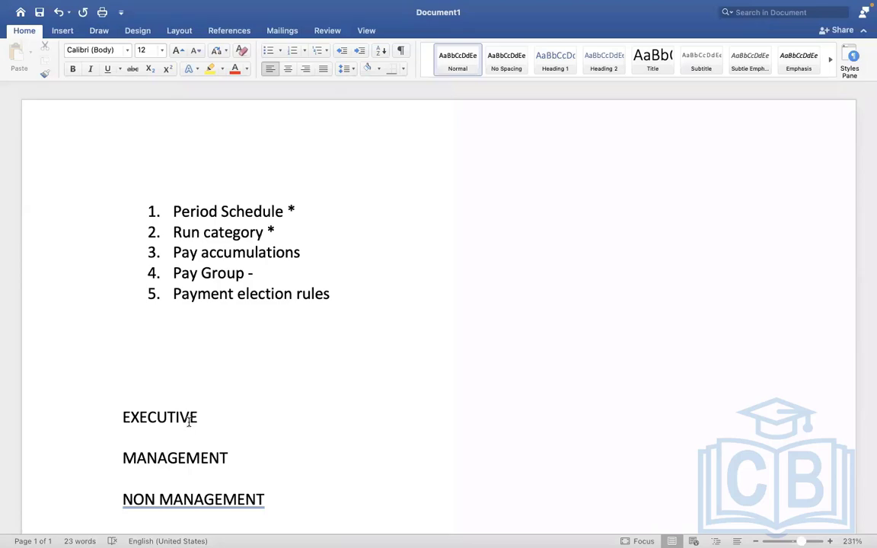
key("ctrl+Right")
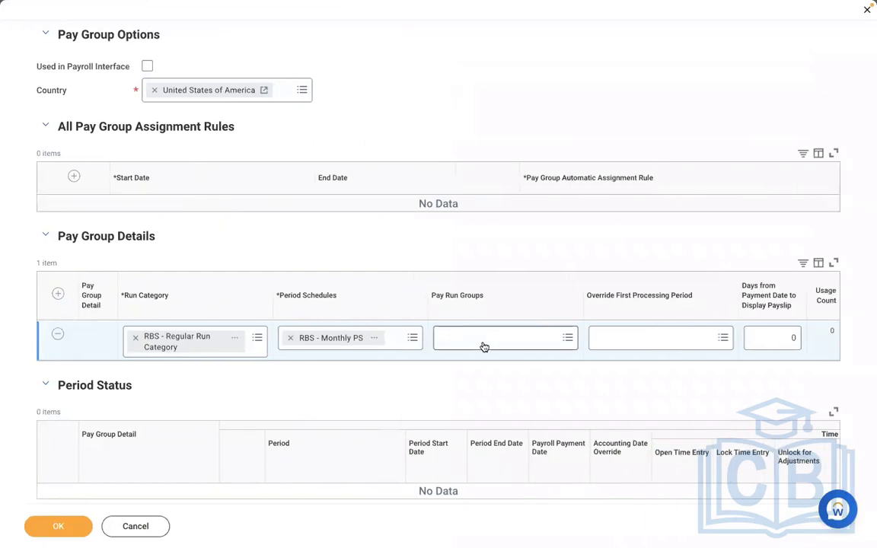
- Confirm Pay Run Groups shows No Items, then return to the Word notes
left_click(483, 343)
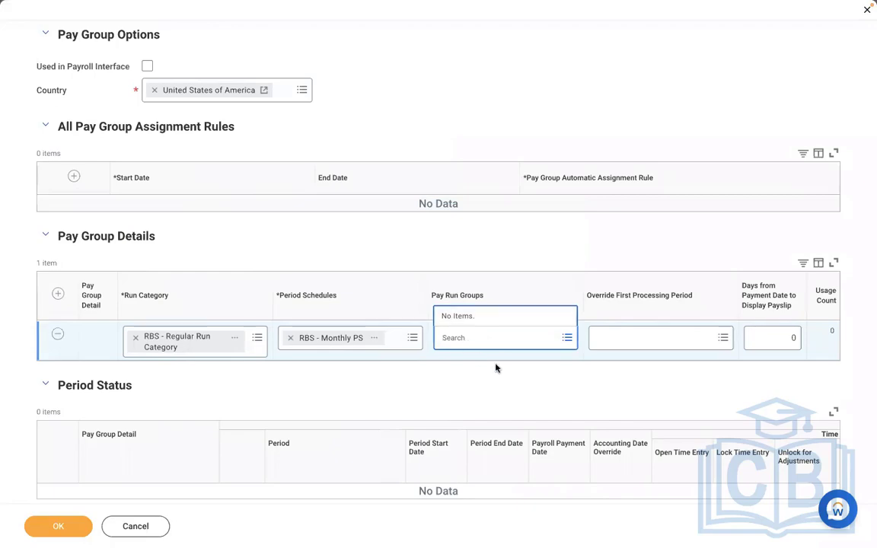
left_click(442, 389)
key("ctrl+Left")
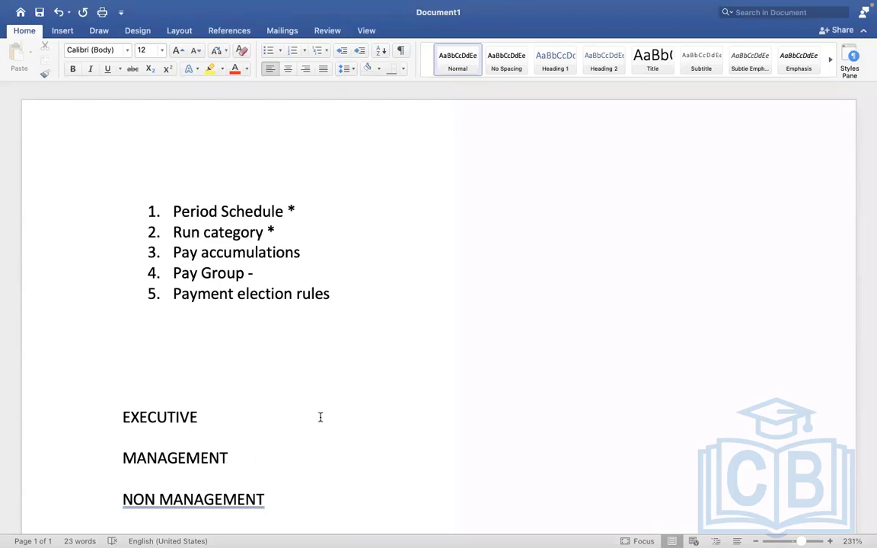
- Back in Workday, preview the RBS - Monthly PS schedule and list the override periods
key("ctrl+Right")
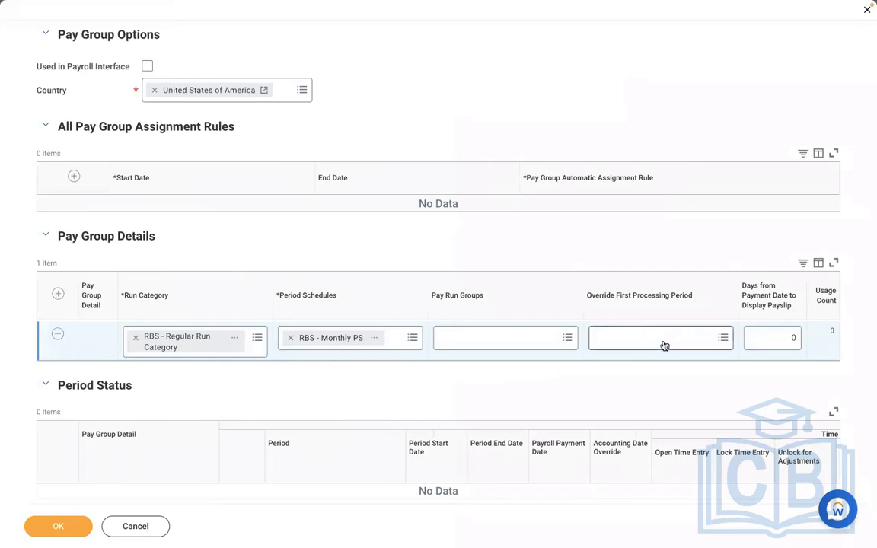
left_click(376, 339)
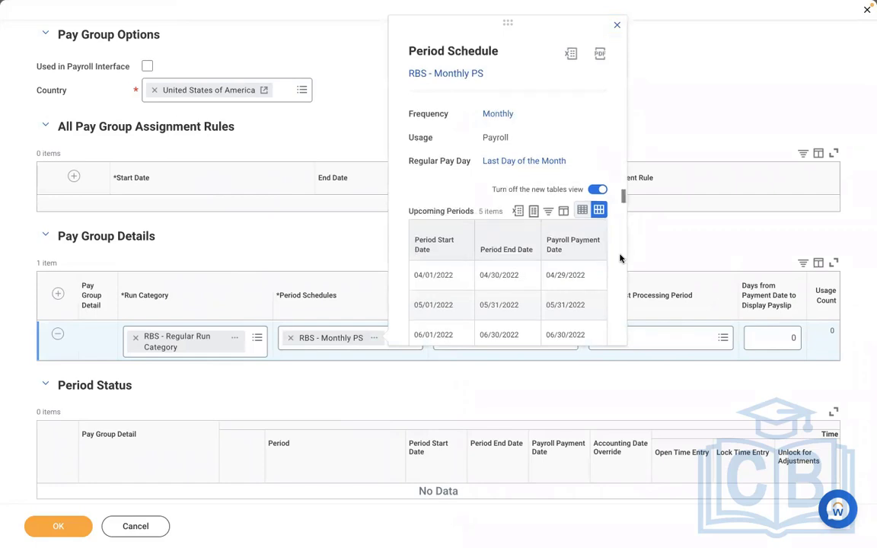
scroll(620, 259, "down", 2)
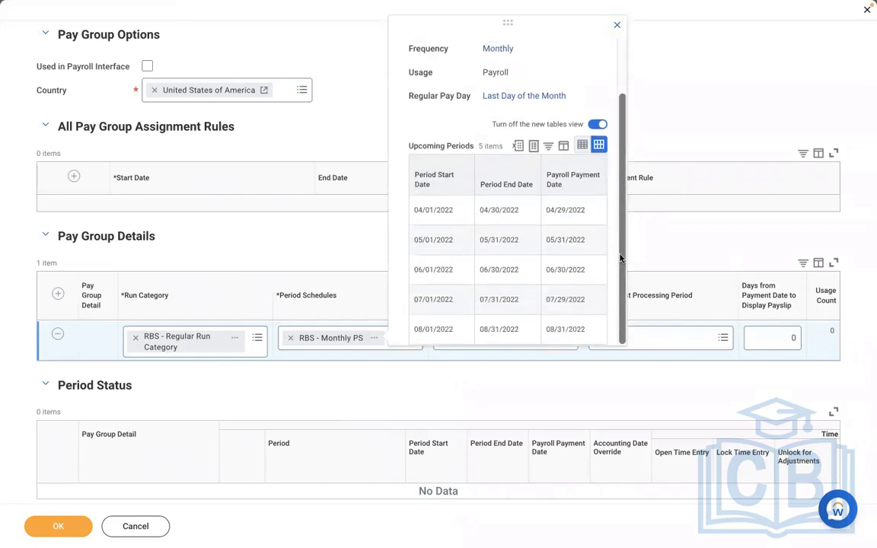
left_click(685, 337)
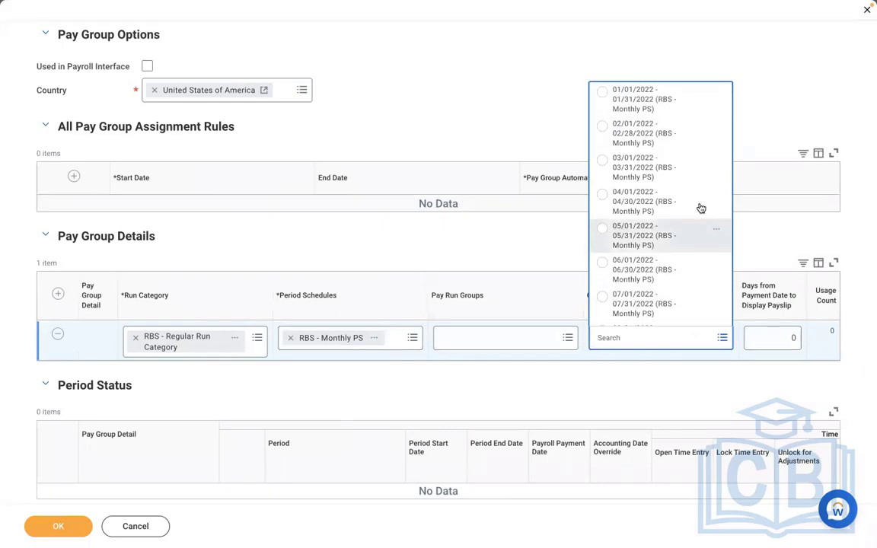
- Try the 02/01/2022 - 02/28/2022 override period, then clear it so the override stays empty
left_click(610, 138)
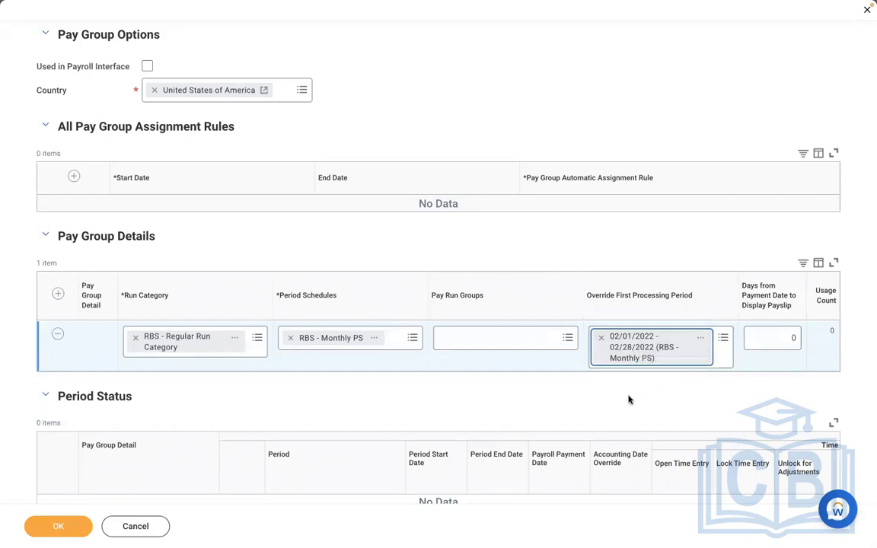
left_click(600, 336)
left_click(623, 339)
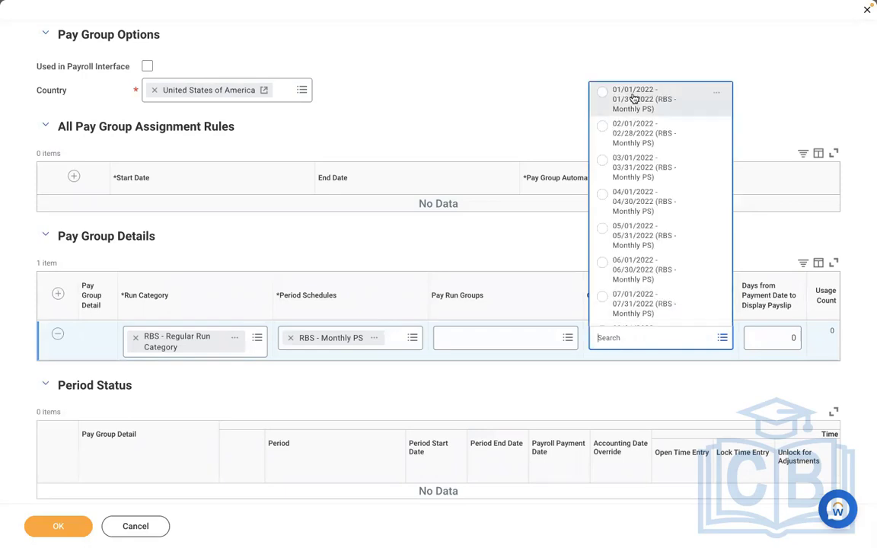
left_click(516, 240)
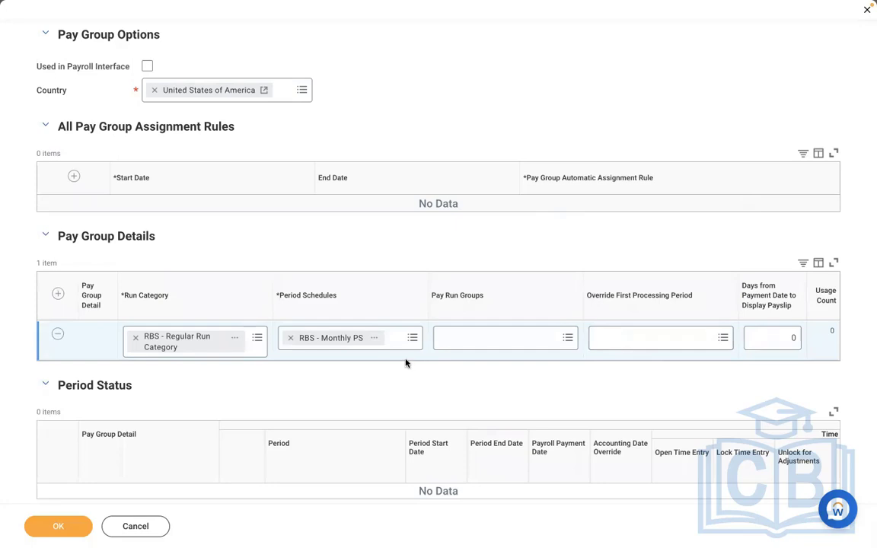
left_click(635, 343)
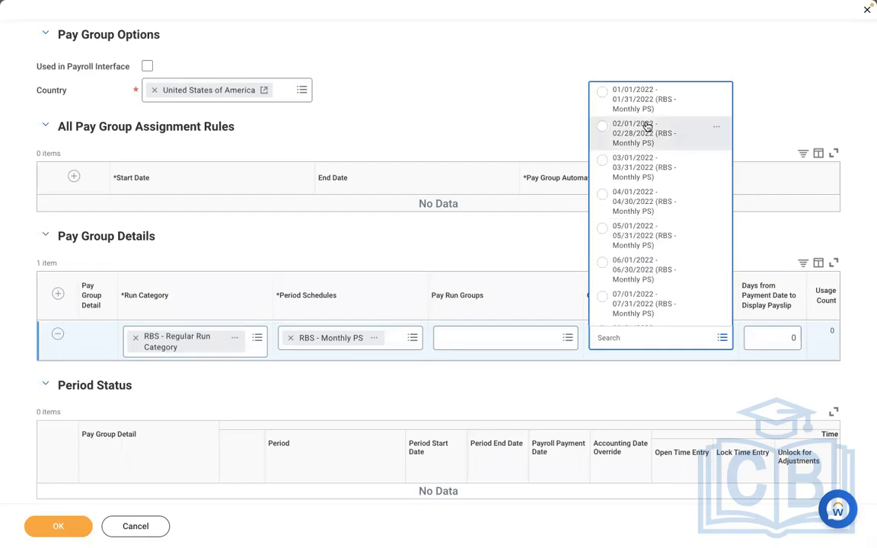
left_click(637, 142)
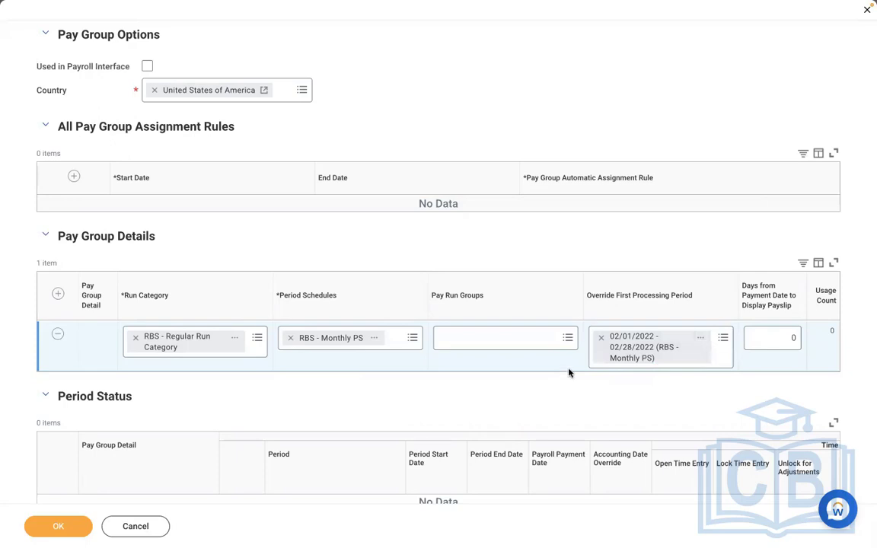
left_click(602, 340)
left_click(645, 335)
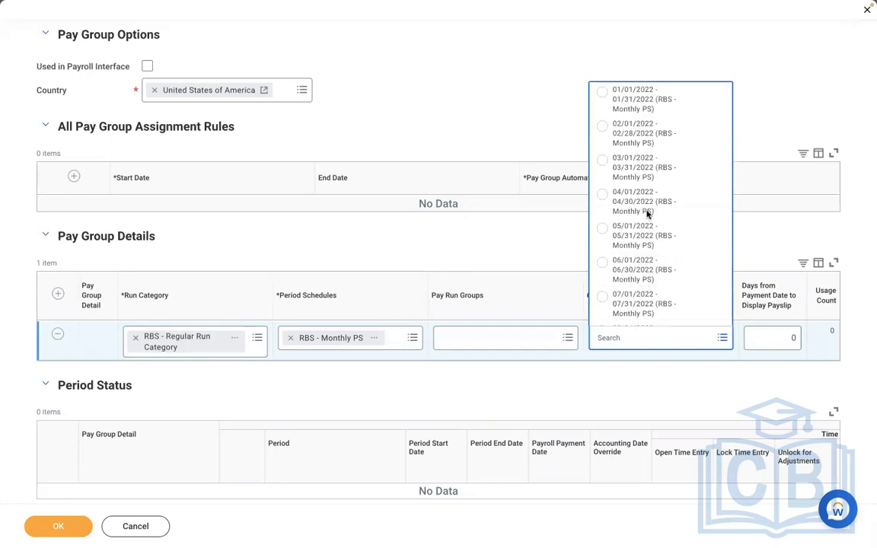
left_click(679, 370)
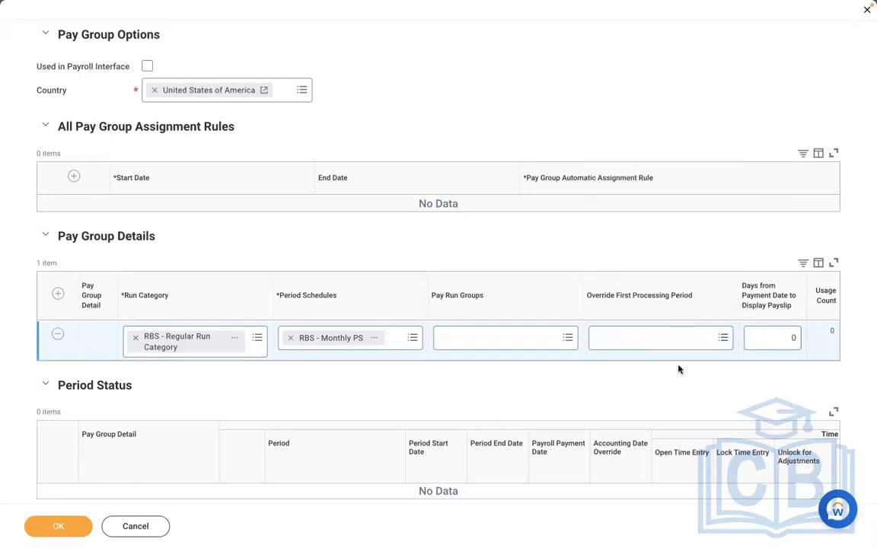
left_click(762, 336)
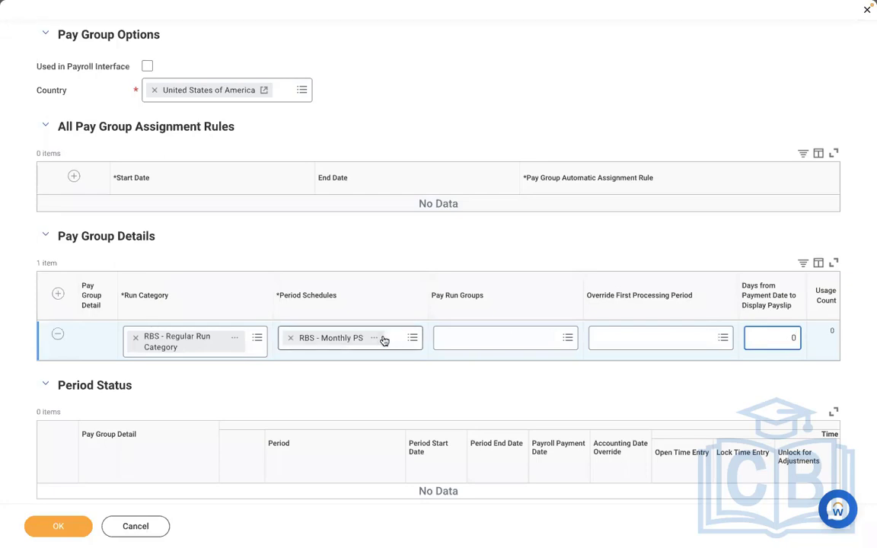
- After previewing RBS - Monthly PS, clear the payslip days value to enter -1
mouse_move(380, 341)
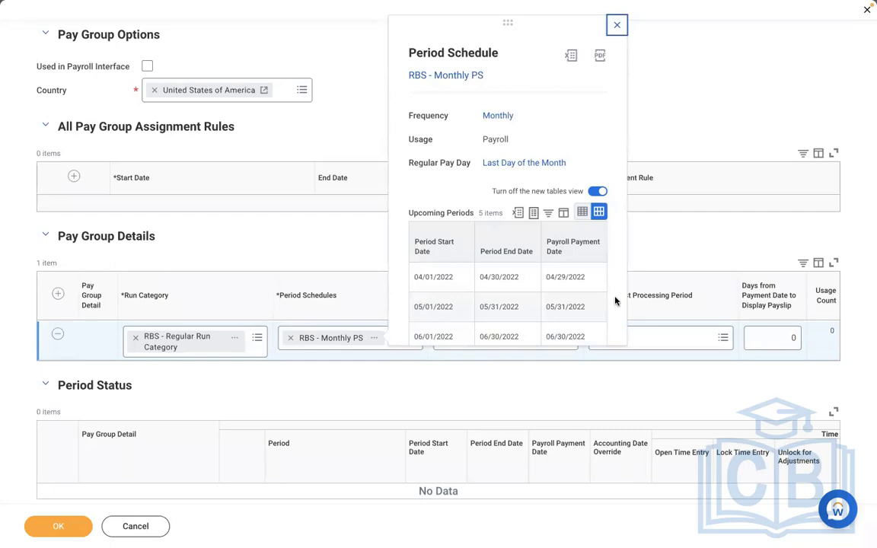
scroll(615, 302, "down", 1)
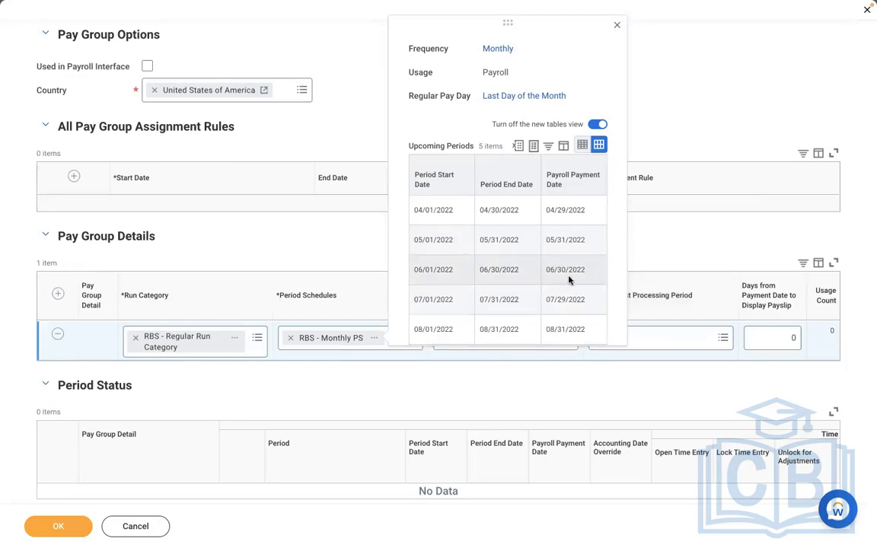
left_click(774, 337)
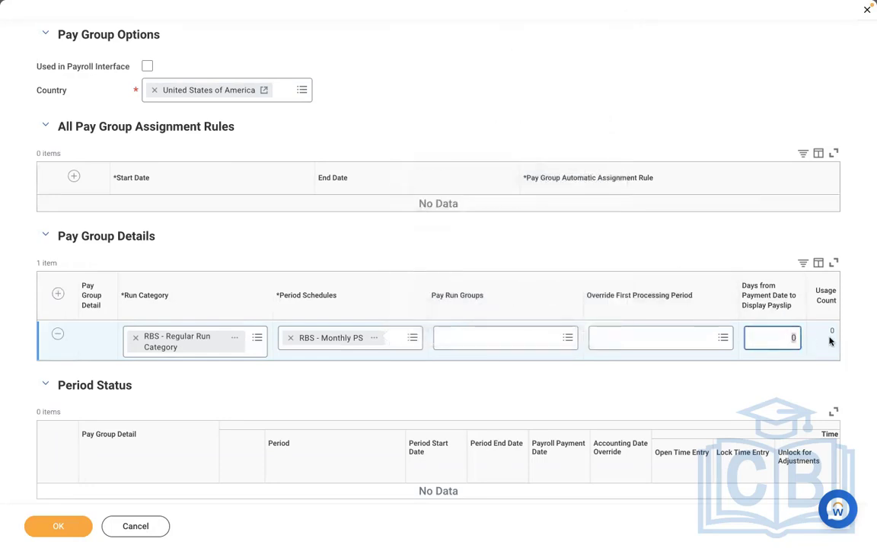
key("BackSpace")
- Preview the RBS - Monthly PS period schedule, then change the days value from -1 to 0
type("-1")
left_click(376, 340)
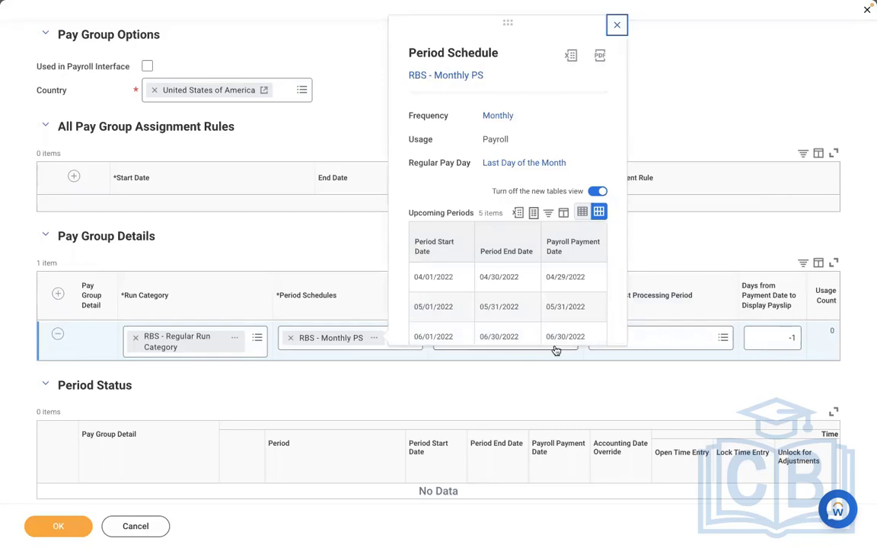
left_click(777, 339)
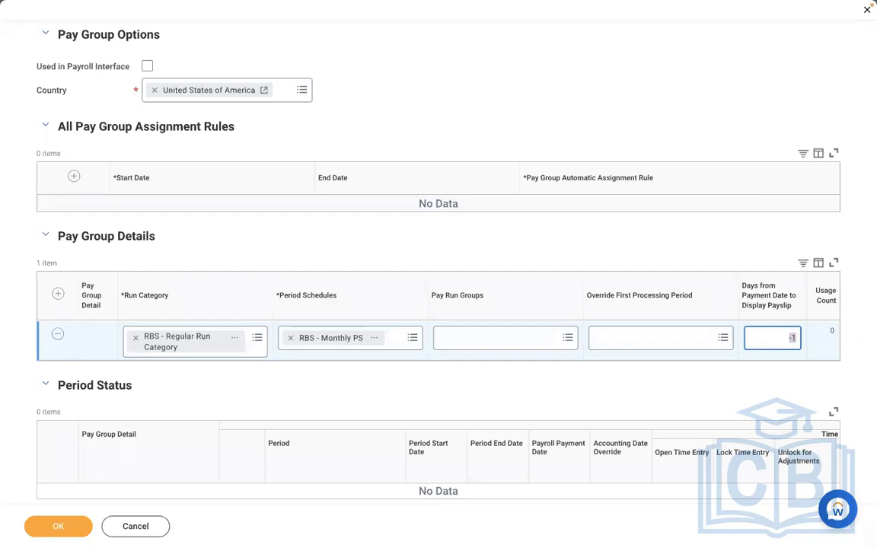
key("BackSpace")
type("1")
key("BackSpace")
type("0")
left_click(502, 79)
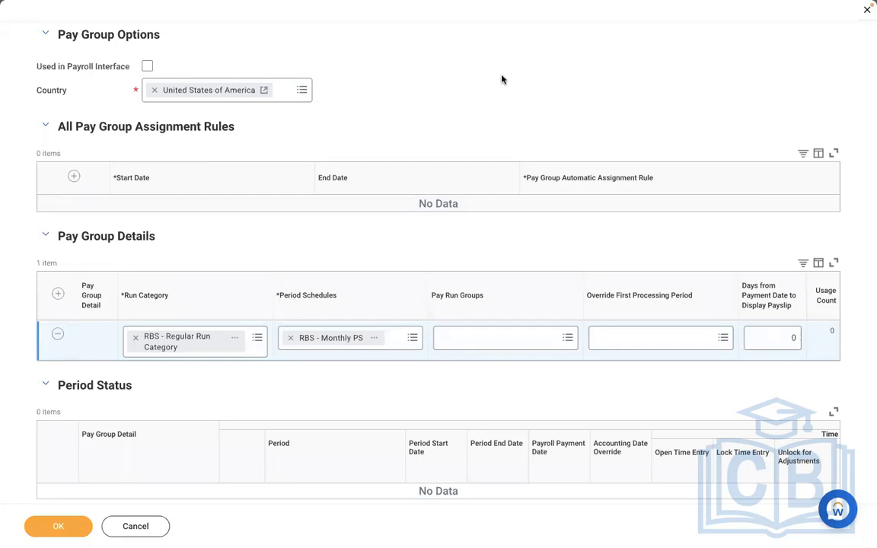
- Re-edit Days from Payment Date through -1 back to 0 and submit the pay group settings
left_click(774, 335)
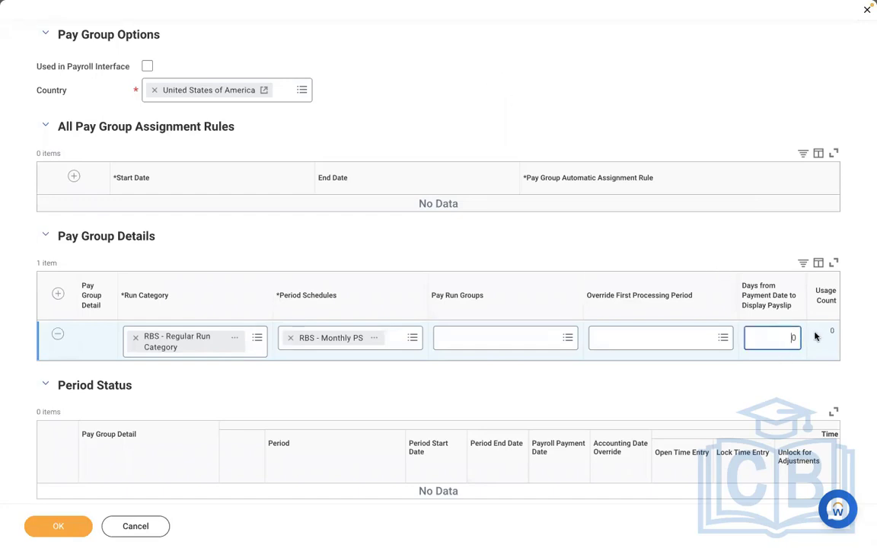
type("-1")
key("BackSpace")
left_click(470, 244)
left_click_drag(784, 335, 829, 344)
type("0")
left_click(525, 75)
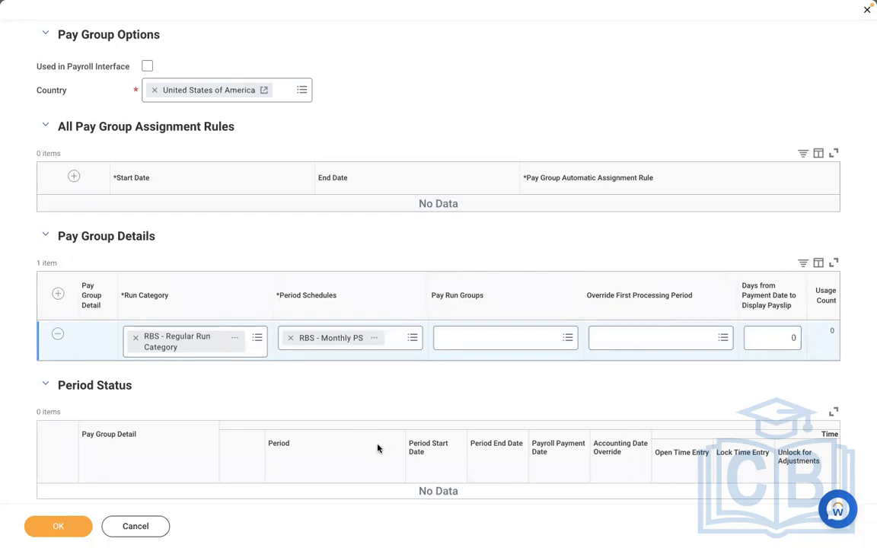
left_click(53, 528)
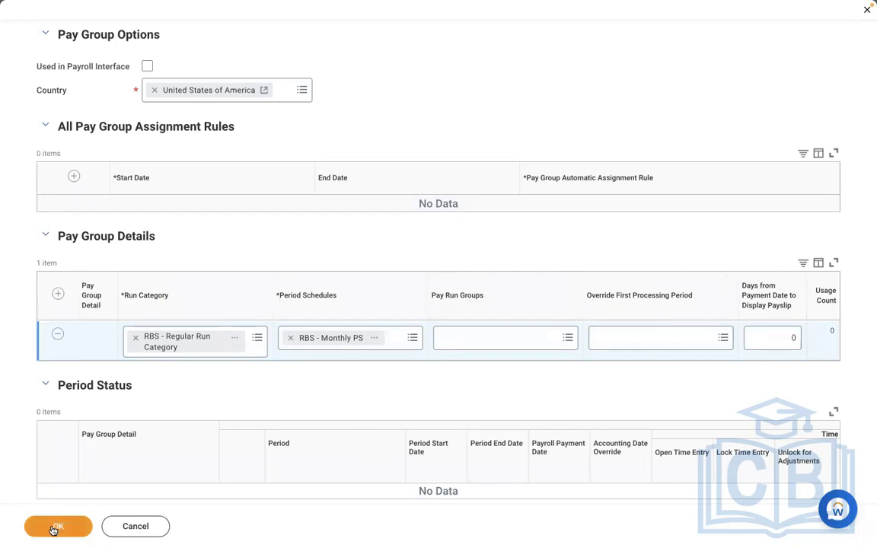
scroll(230, 405, "down", 1)
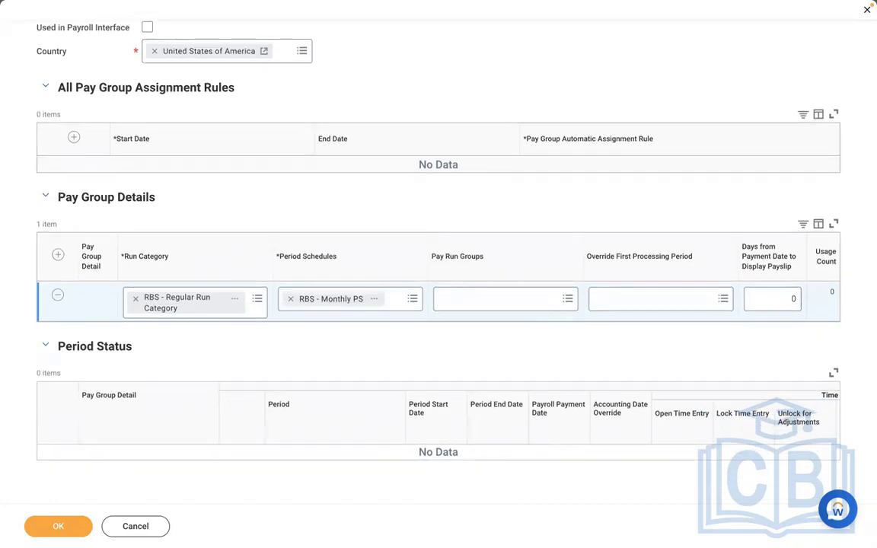
- Submit the pay group and review DMD - Monthly PYG's twelve 2022 periods, next period 01/01/2022–01/31/2022
left_click(50, 530)
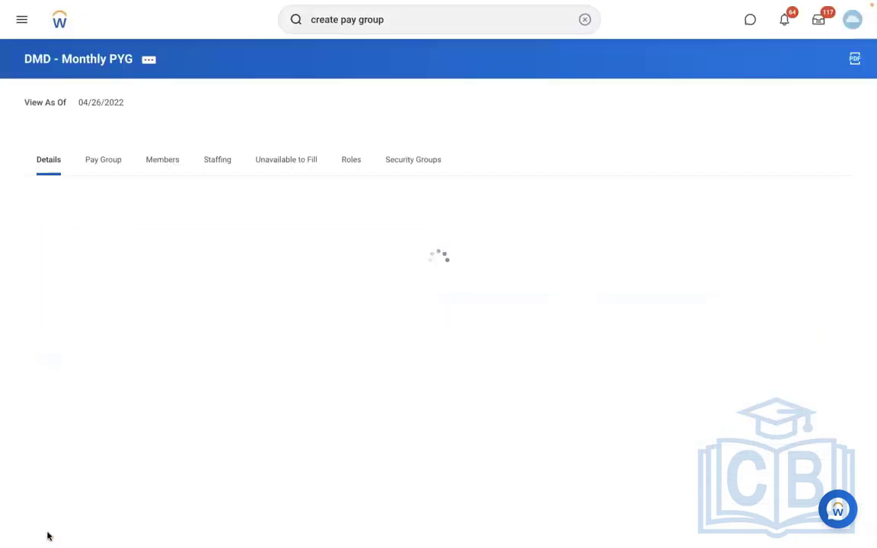
left_click(102, 159)
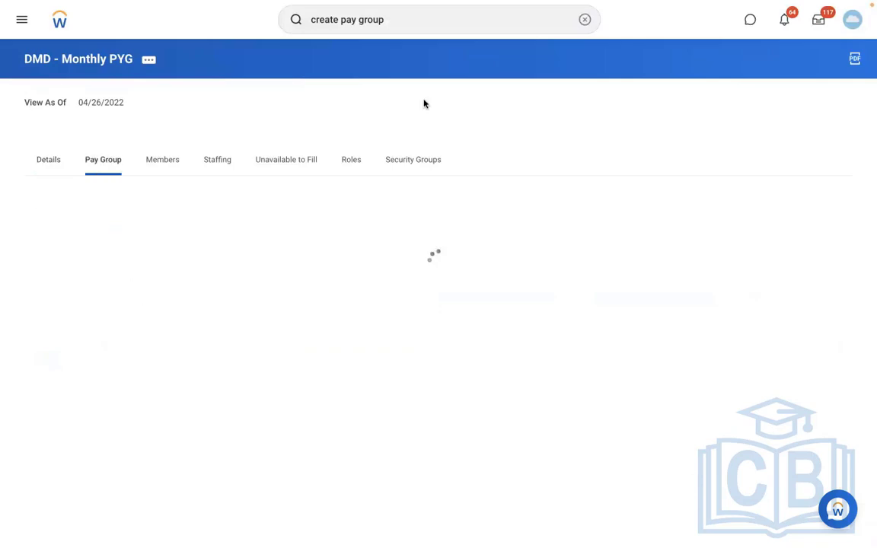
scroll(647, 105, "down", 5)
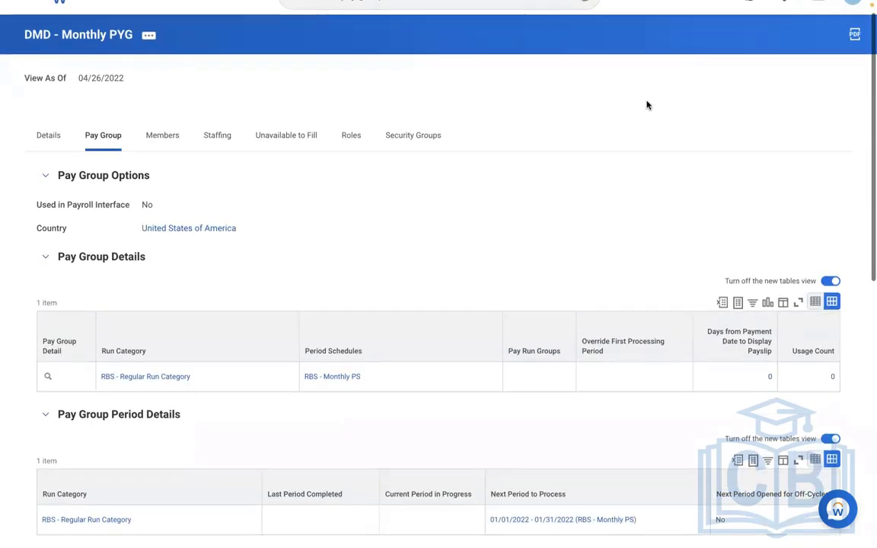
scroll(647, 105, "down", 3)
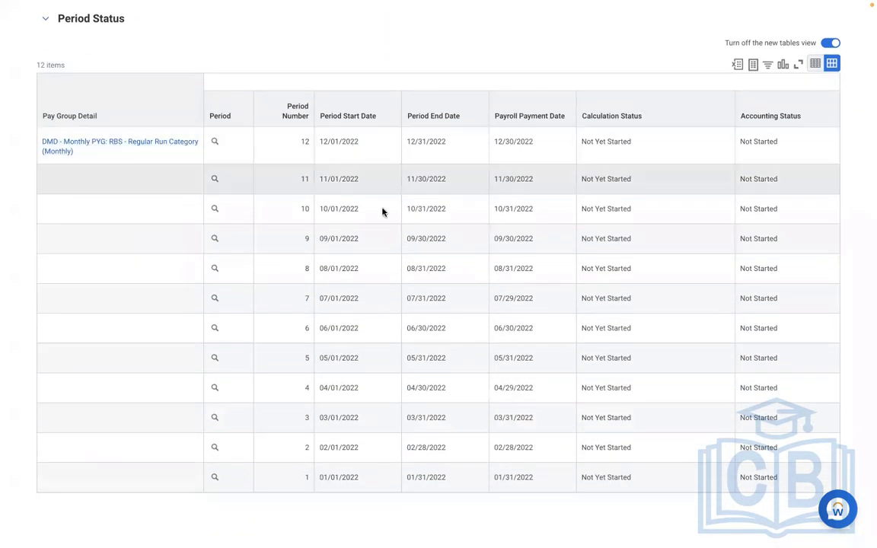
scroll(303, 232, "up", 3)
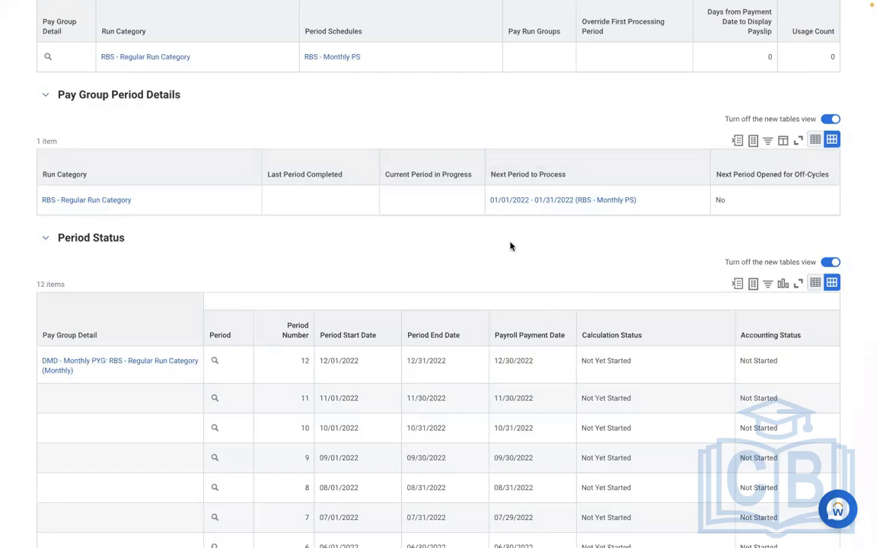
left_click(672, 208)
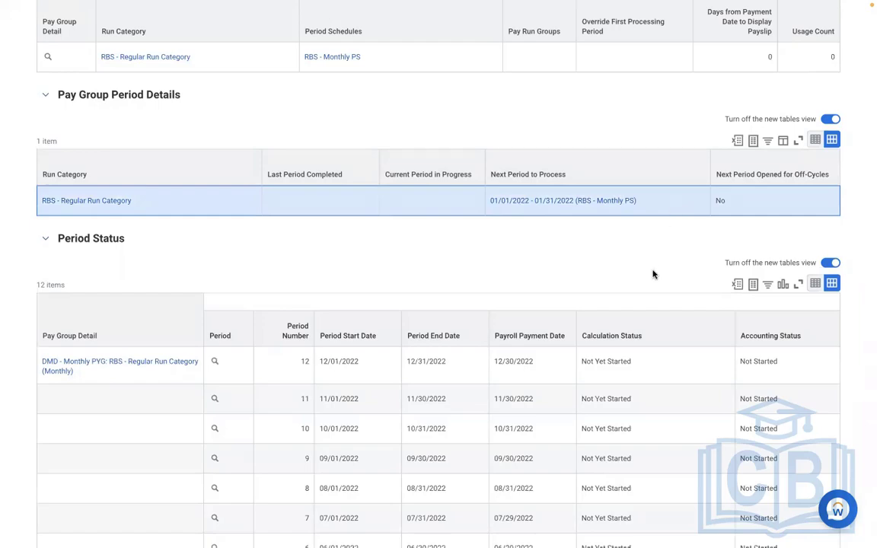
scroll(652, 274, "down", 3)
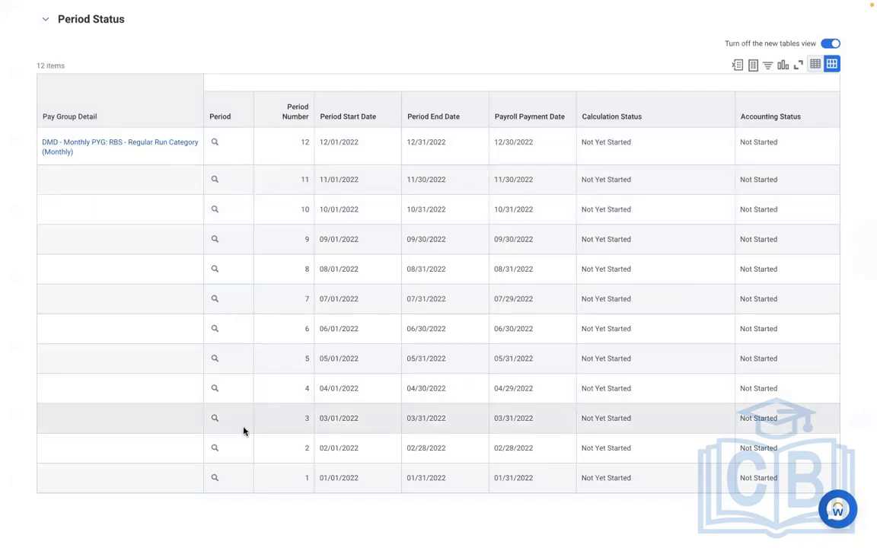
left_click(244, 431)
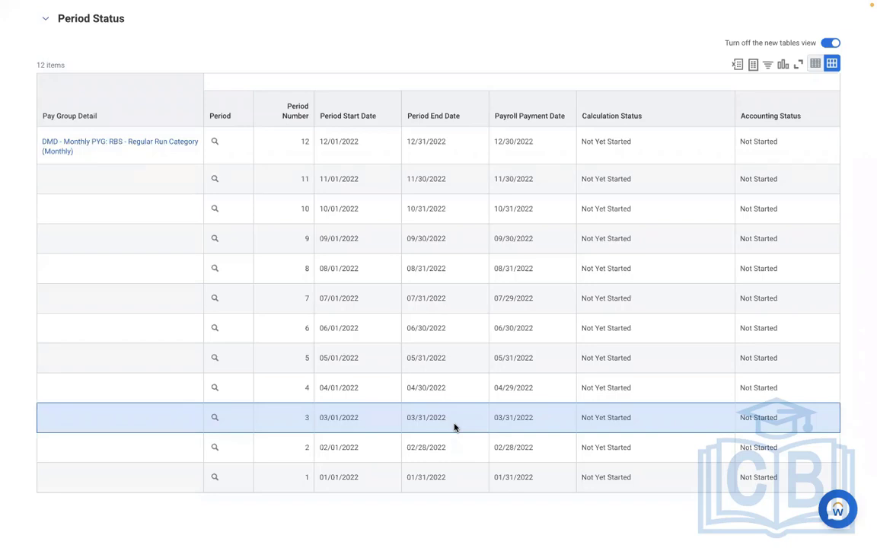
scroll(454, 428, "up", 5)
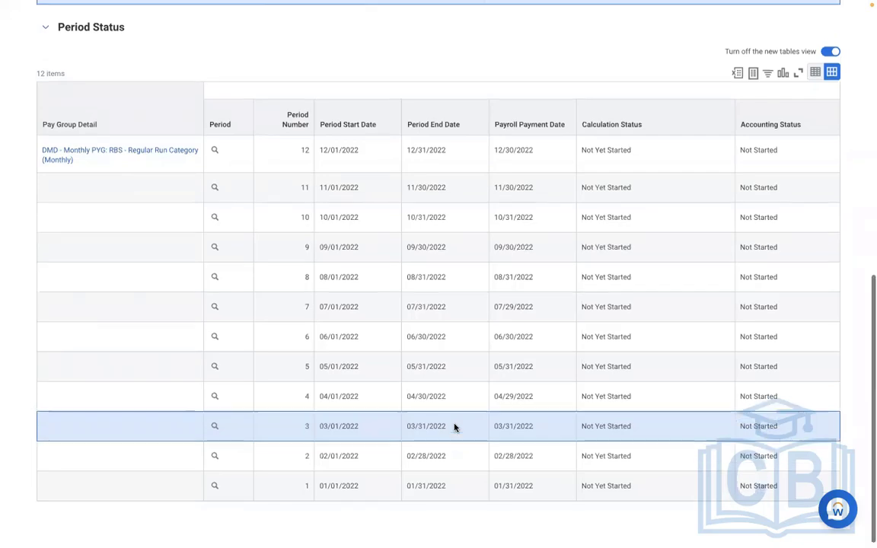
scroll(454, 428, "up", 5)
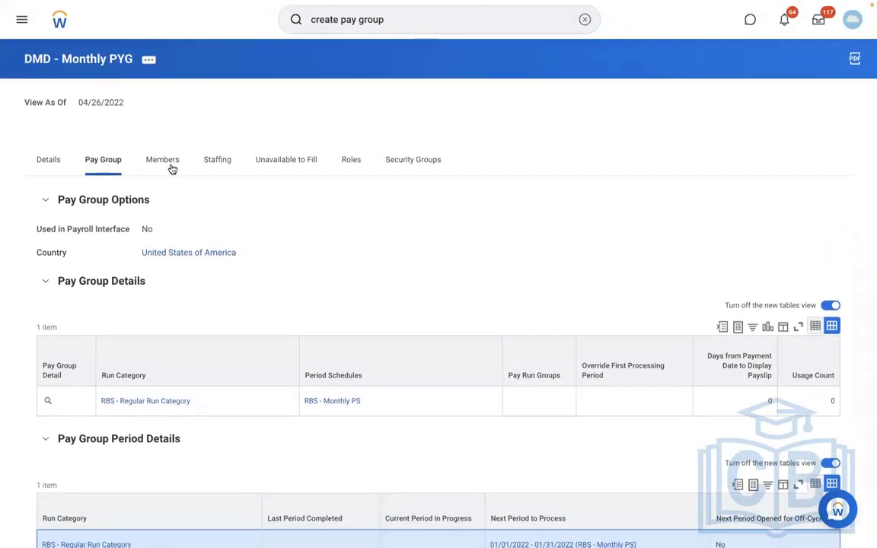
- Check DMD - Monthly PYG's Members list, rechecking pay group details, and confirm it has 0 workers
left_click(166, 163)
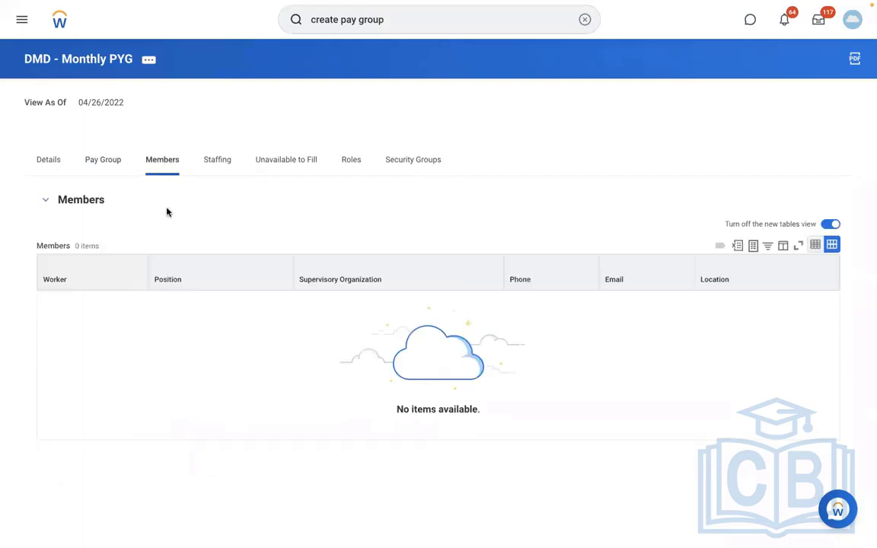
left_click(102, 168)
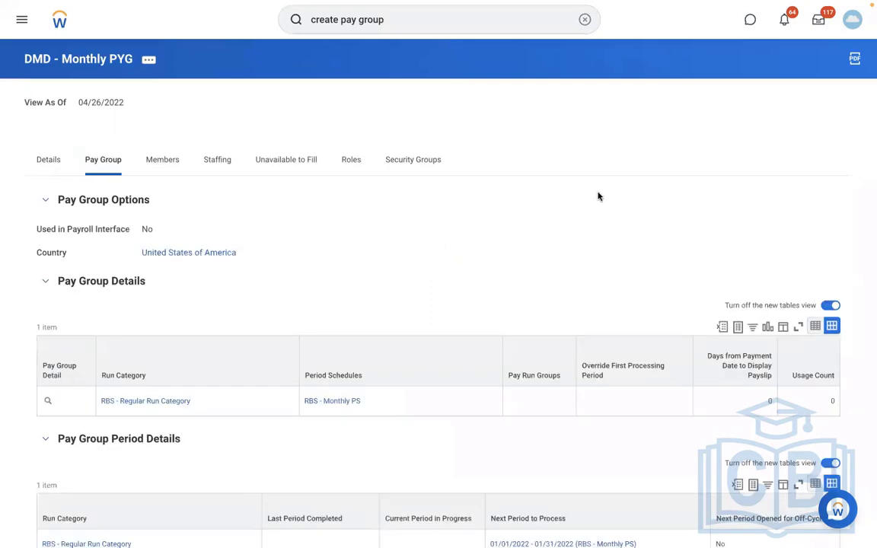
scroll(599, 197, "down", 3)
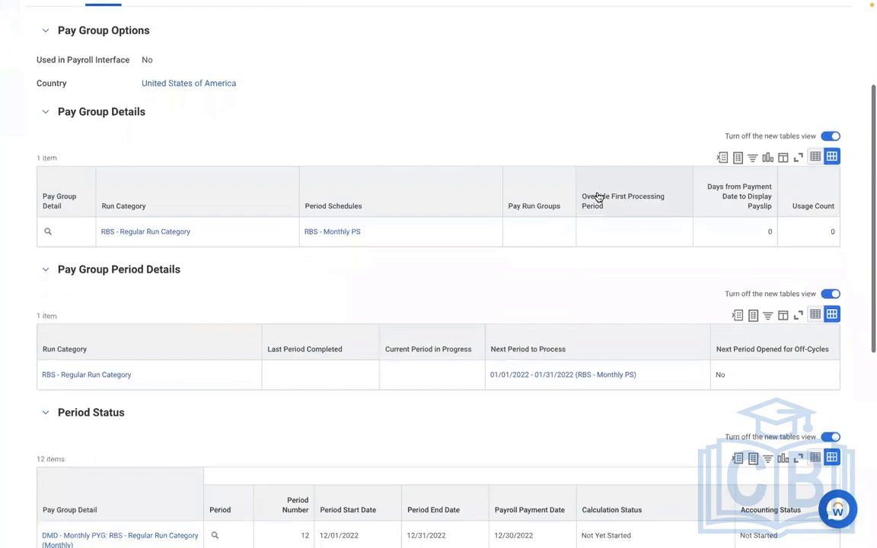
scroll(598, 197, "down", 1)
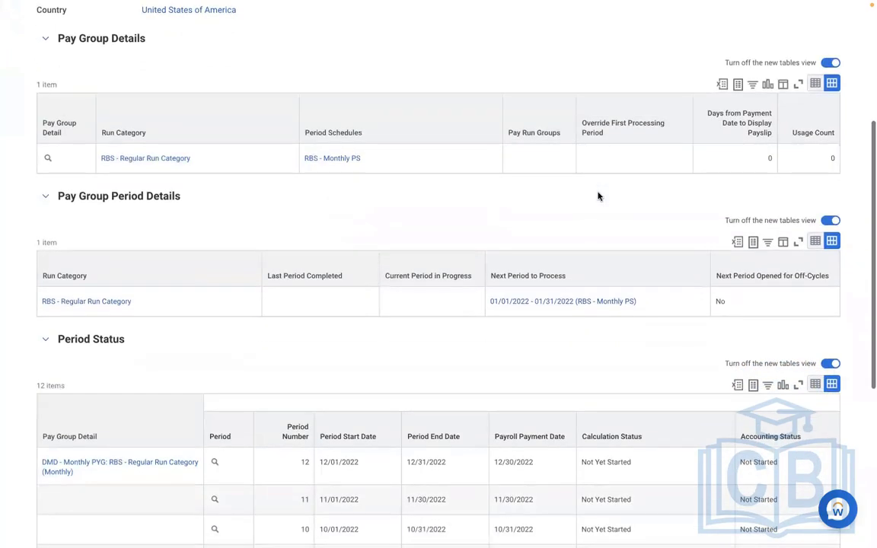
scroll(598, 196, "down", 4)
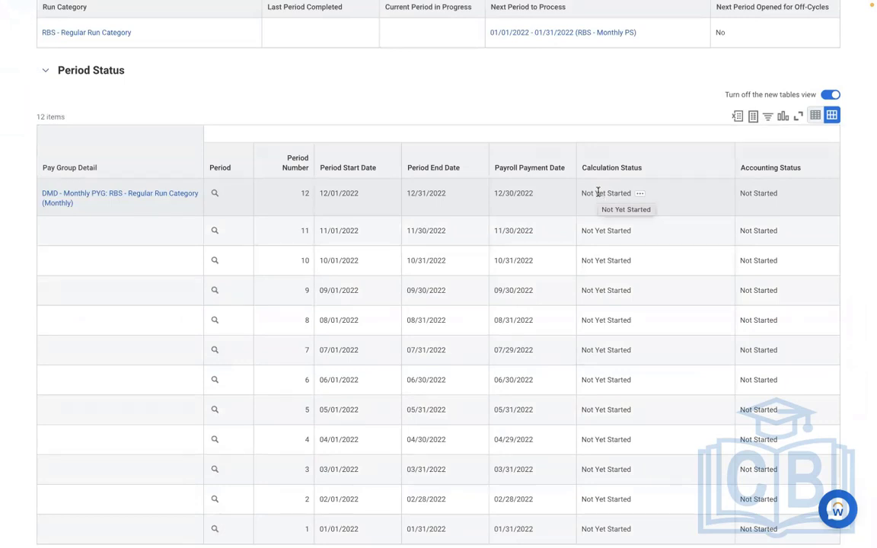
scroll(599, 195, "up", 6)
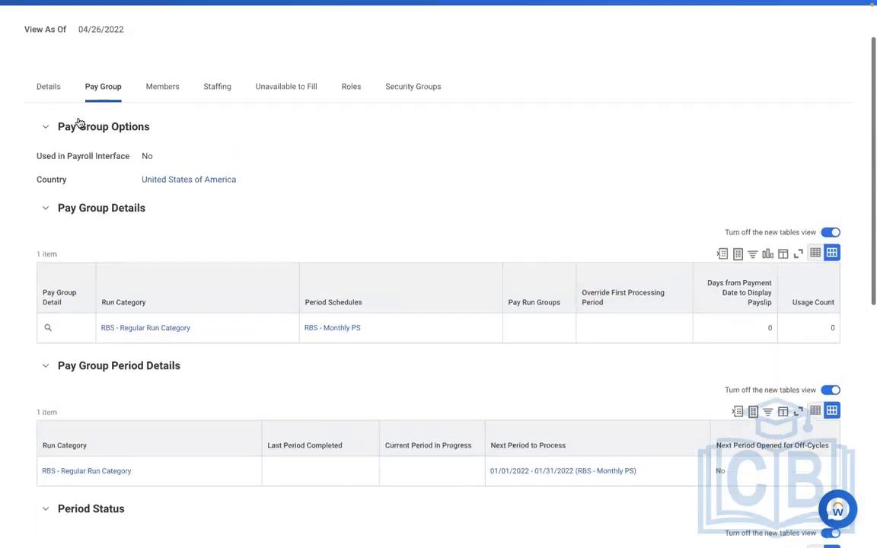
left_click(162, 90)
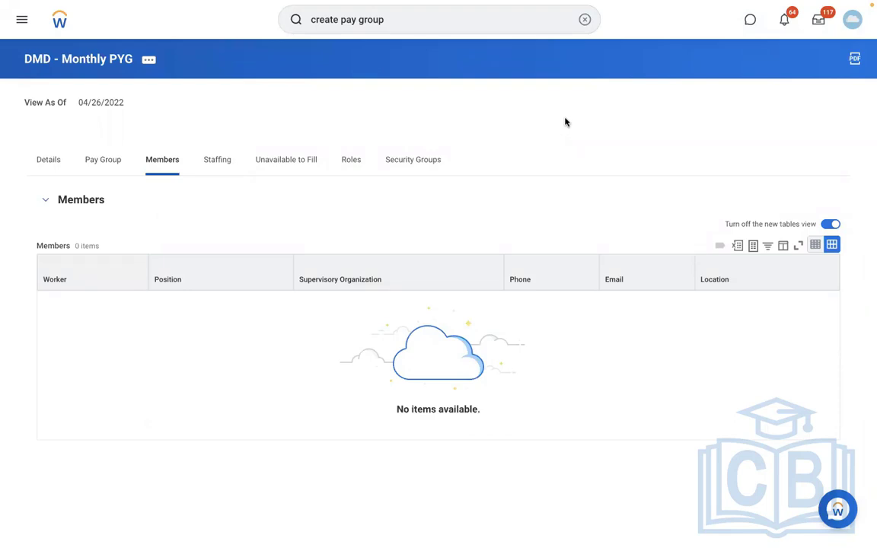
- Search for the staff payroll specialist by name and open their Payroll Operations team org chart
left_click(584, 21)
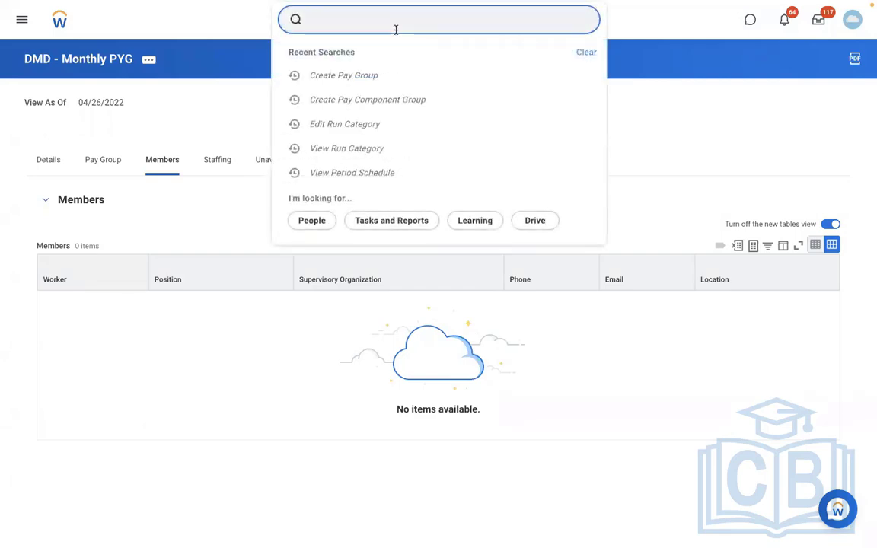
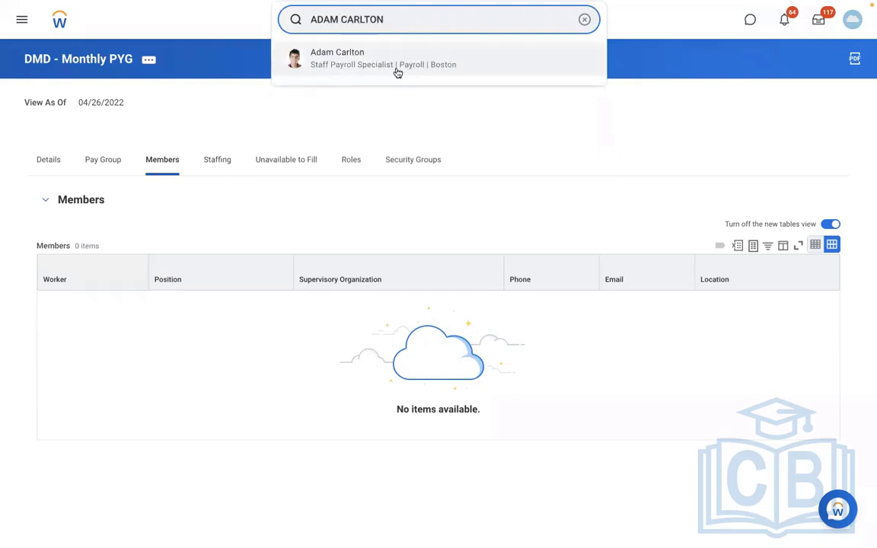
left_click(396, 72)
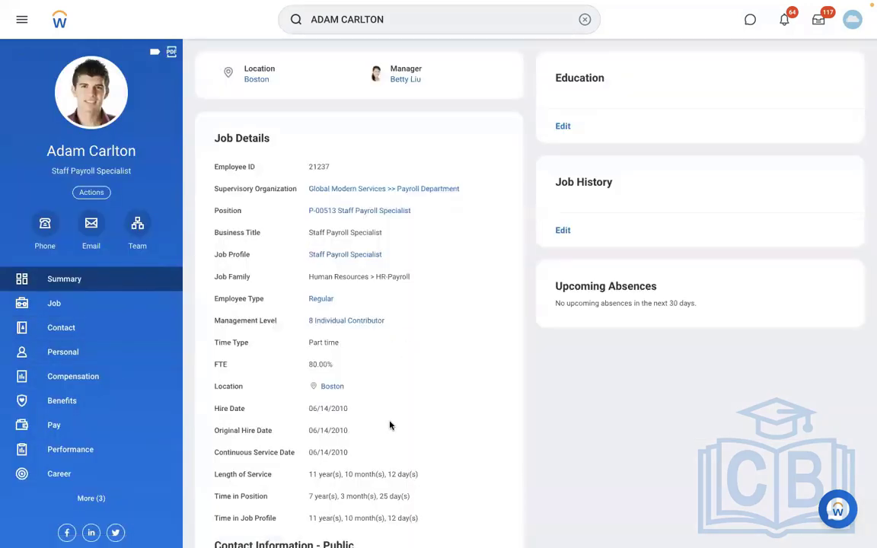
scroll(389, 425, "down", 2)
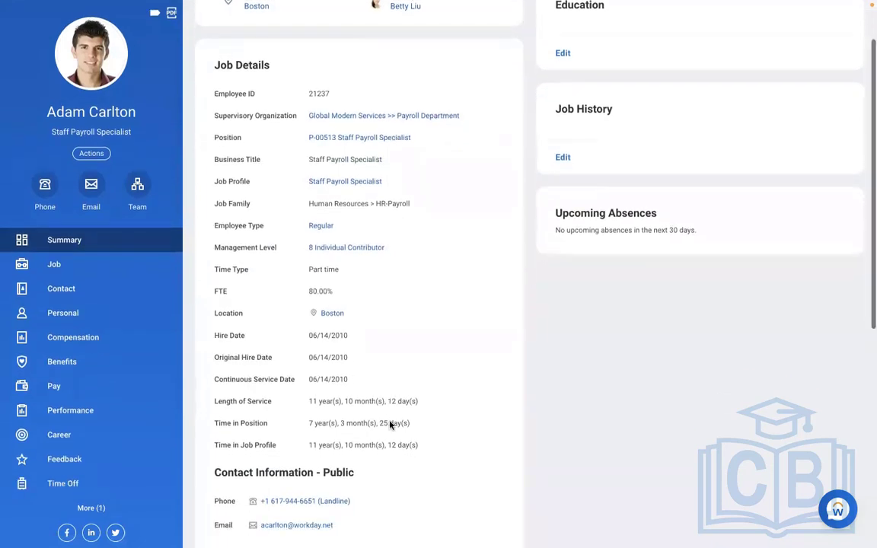
scroll(391, 423, "up", 2)
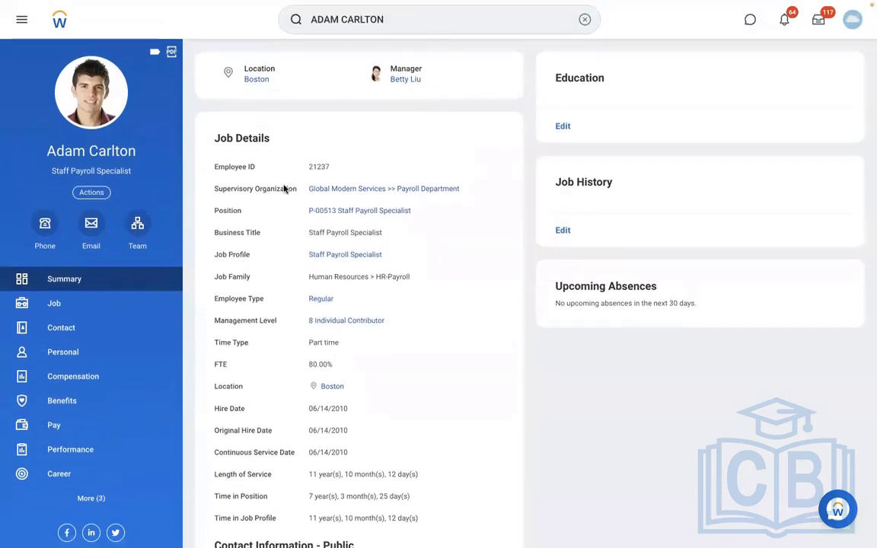
left_click(137, 240)
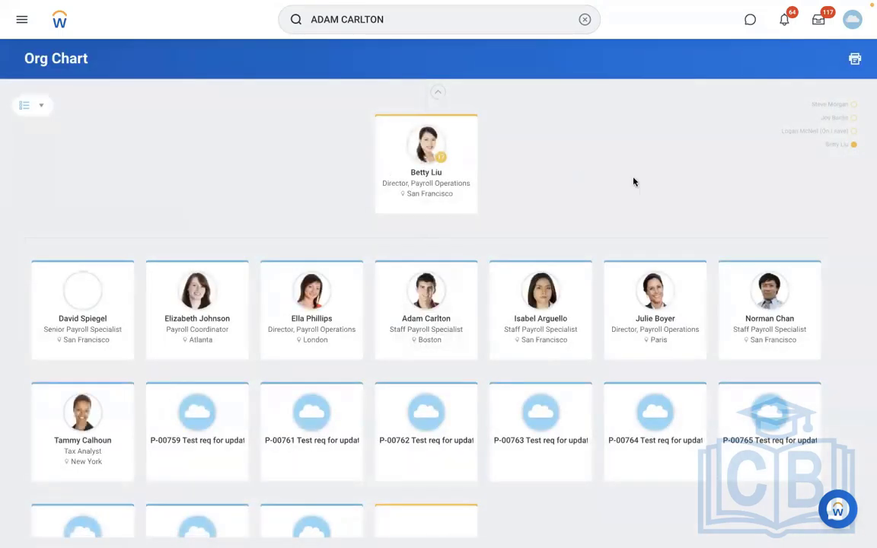
mouse_move(299, 328)
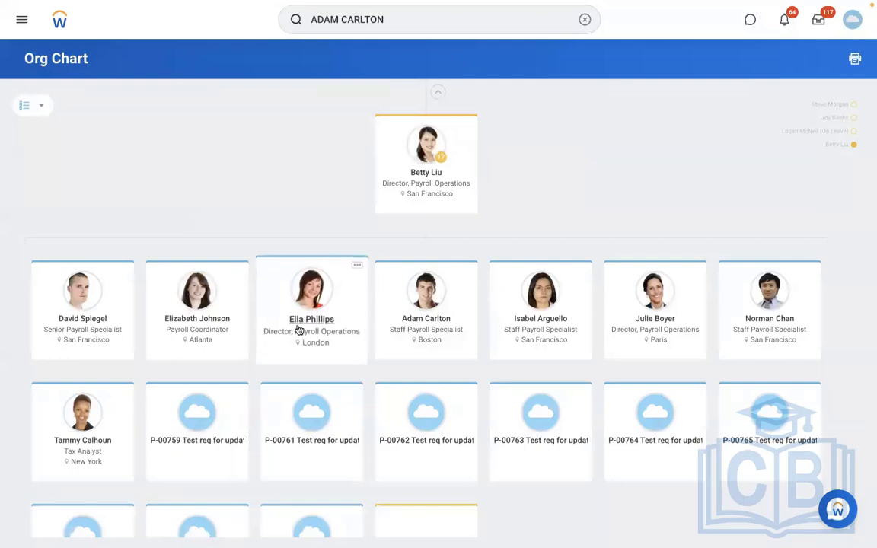
mouse_move(490, 307)
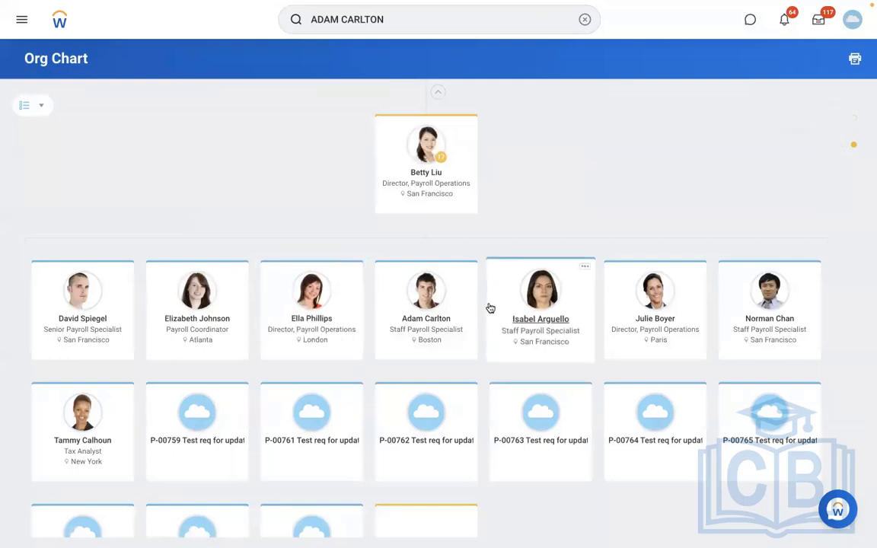
- Open another specialist's profile from the org chart and launch Actions > Payroll > Assign Pay Group
left_click(552, 317)
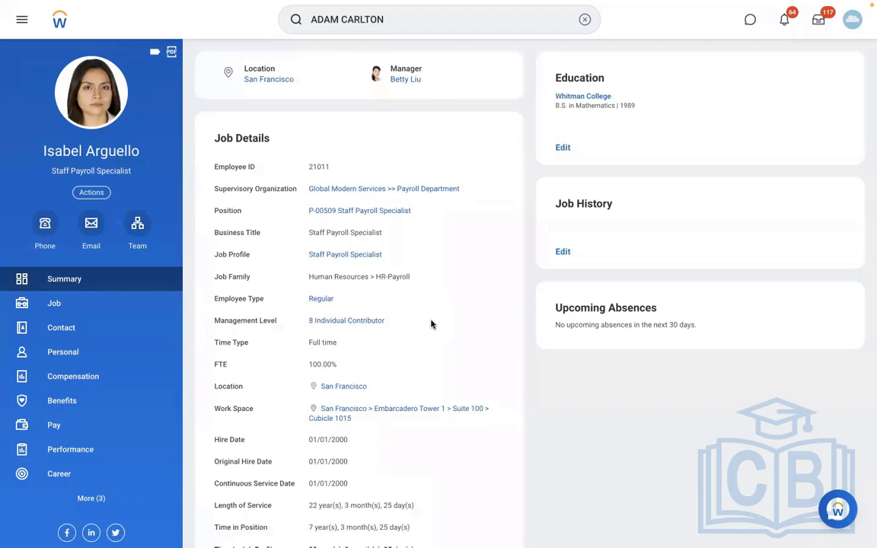
scroll(431, 325, "down", 1)
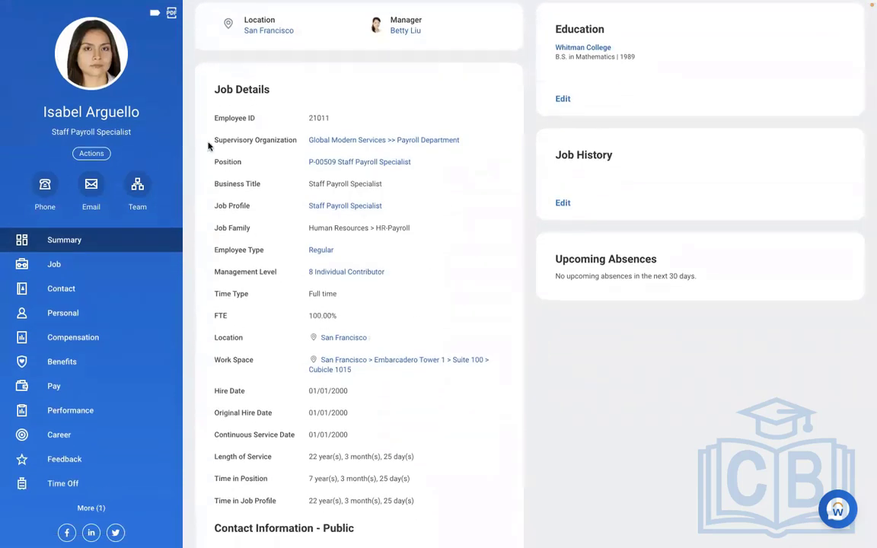
left_click(89, 154)
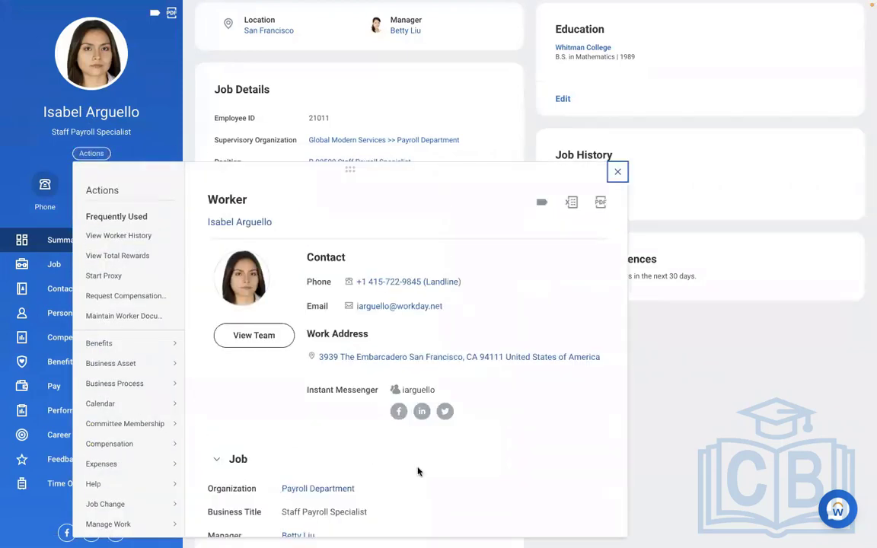
scroll(418, 472, "down", 5)
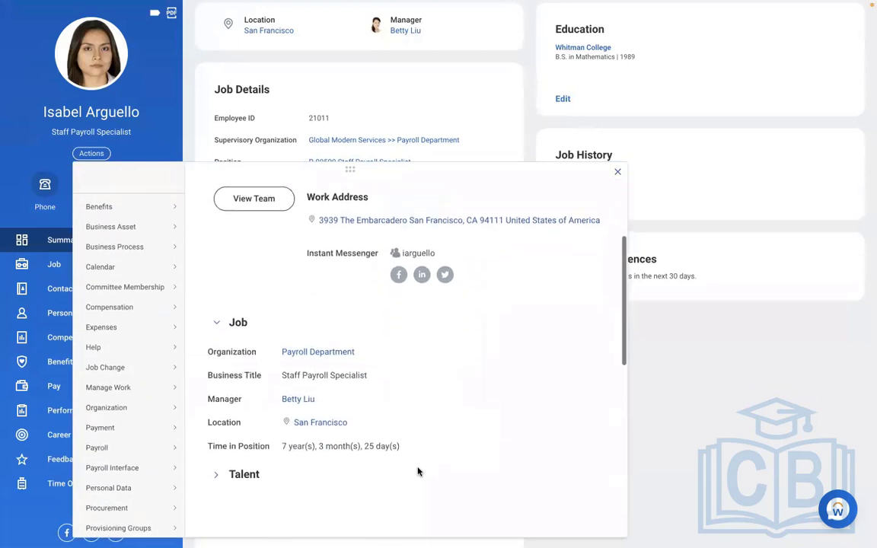
mouse_move(97, 389)
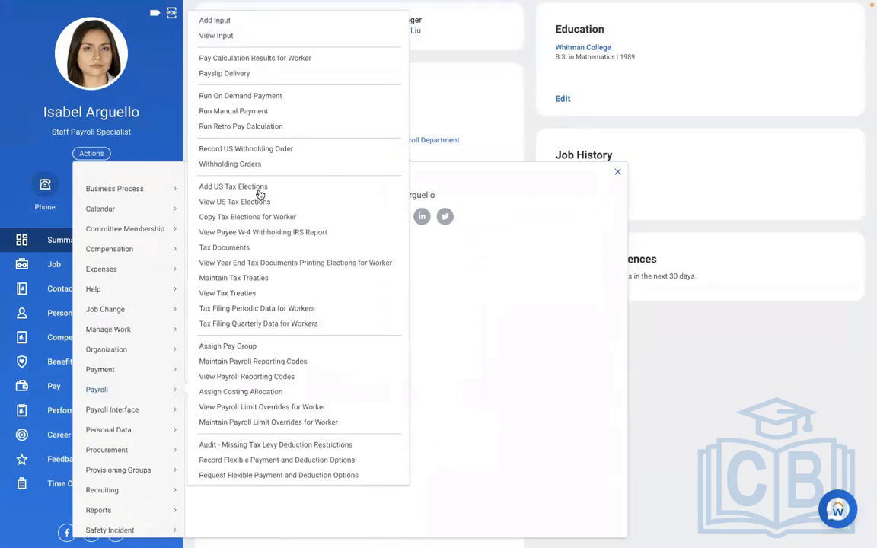
left_click(219, 348)
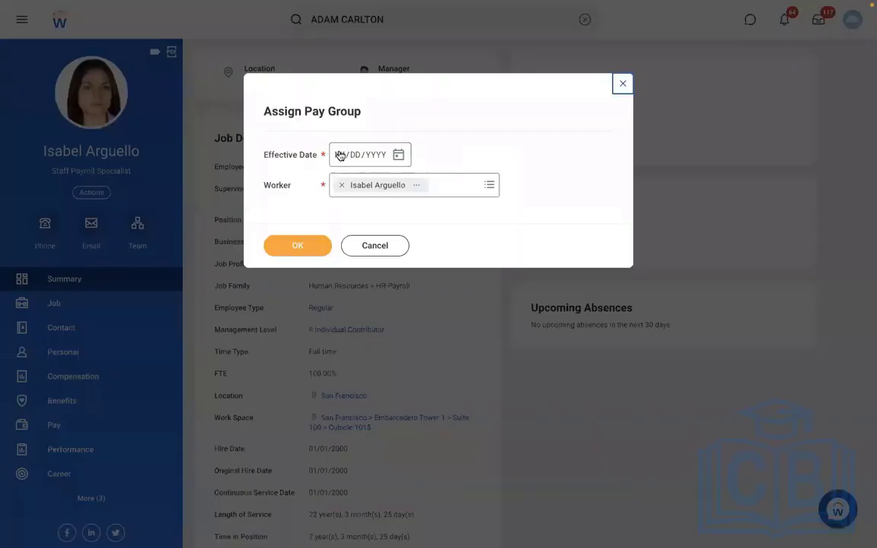
- Enter effective date 01/01/2022, search pay groups for RBS, then cancel and discard the assignment
left_click(338, 157)
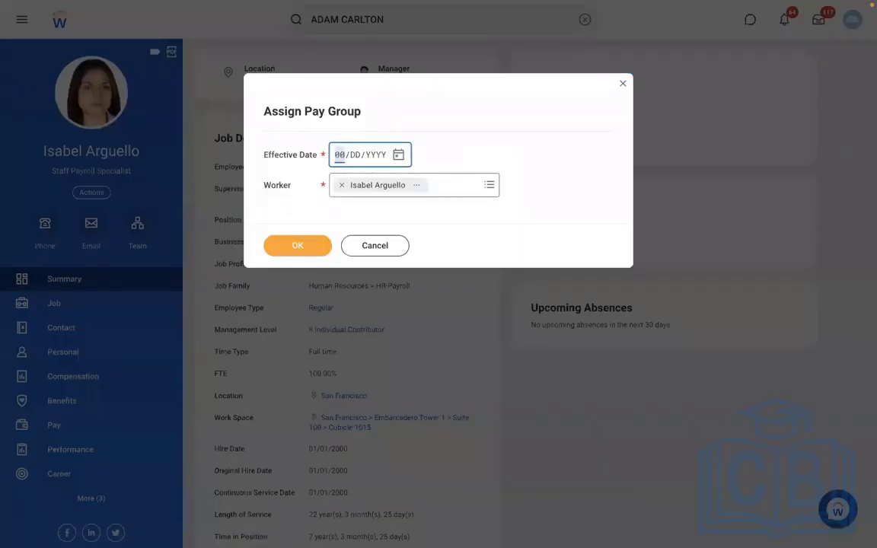
type("01/01/2022")
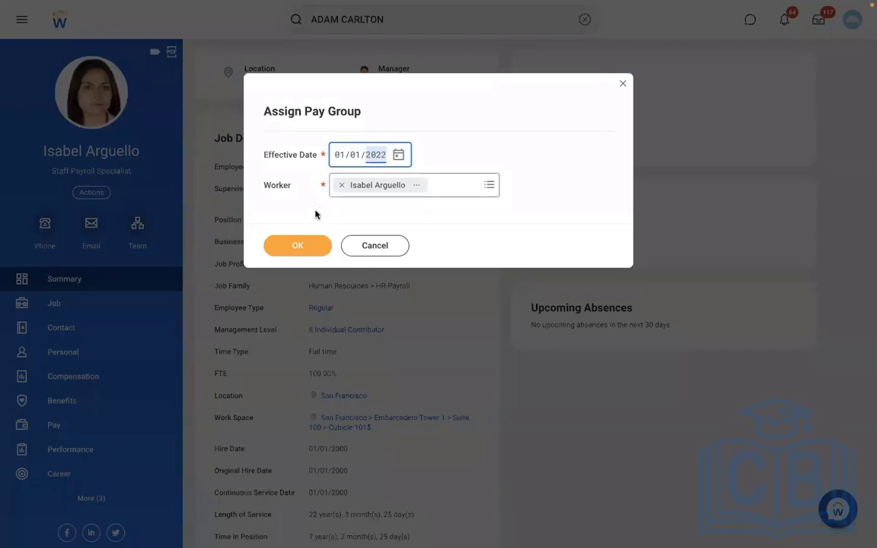
left_click(302, 248)
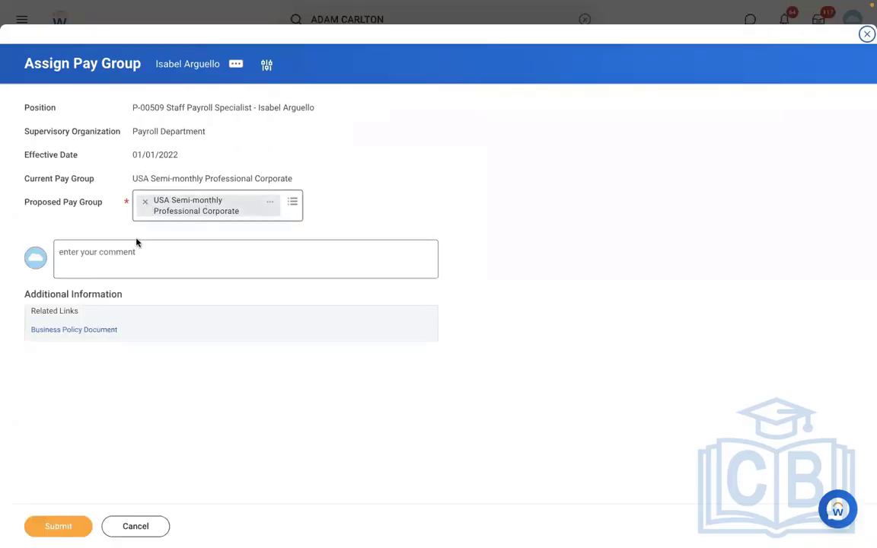
left_click(143, 202)
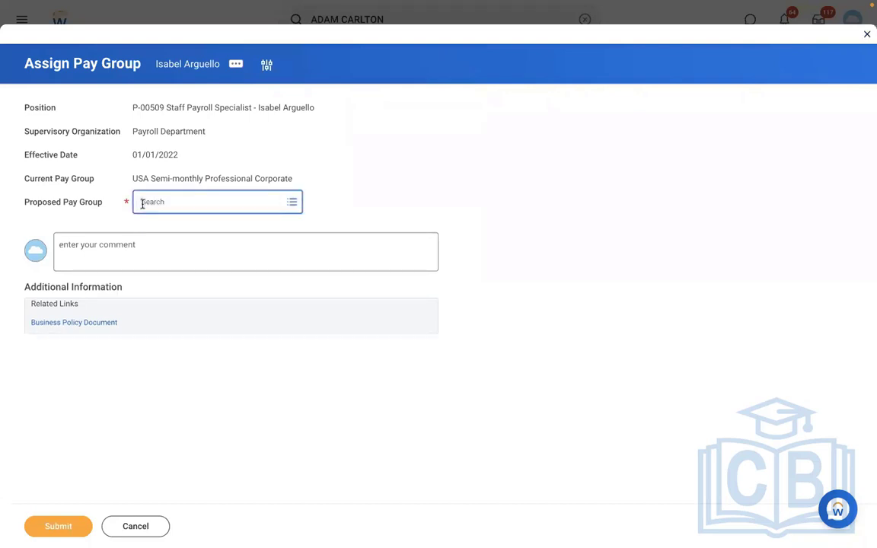
type("RBS")
key("Return")
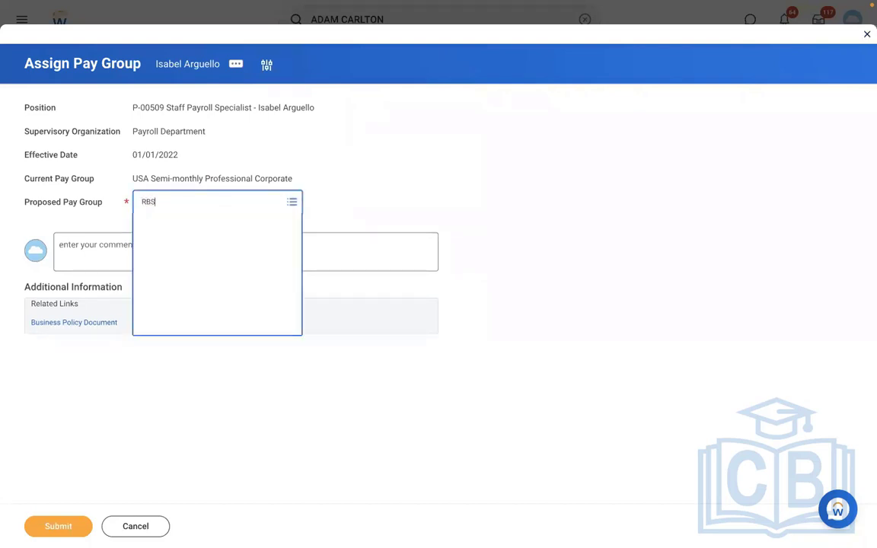
left_click(186, 204)
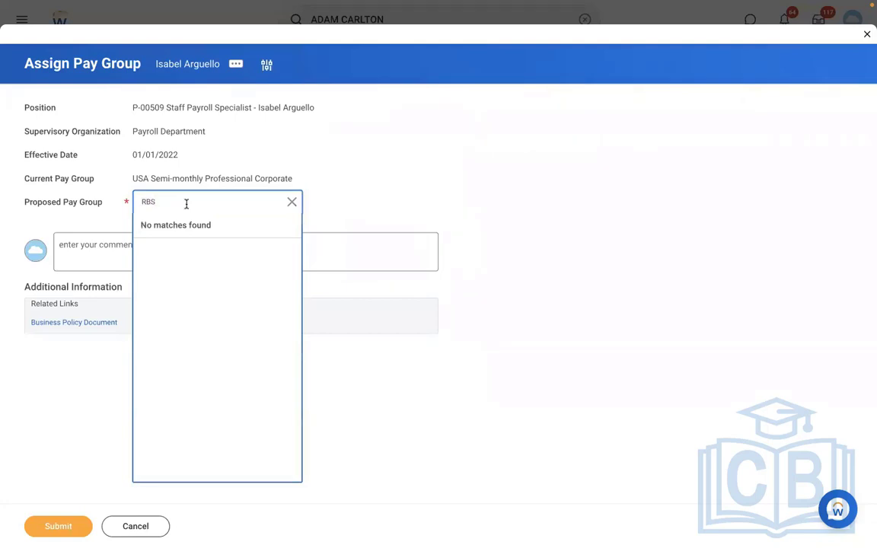
key("Return")
left_click(148, 527)
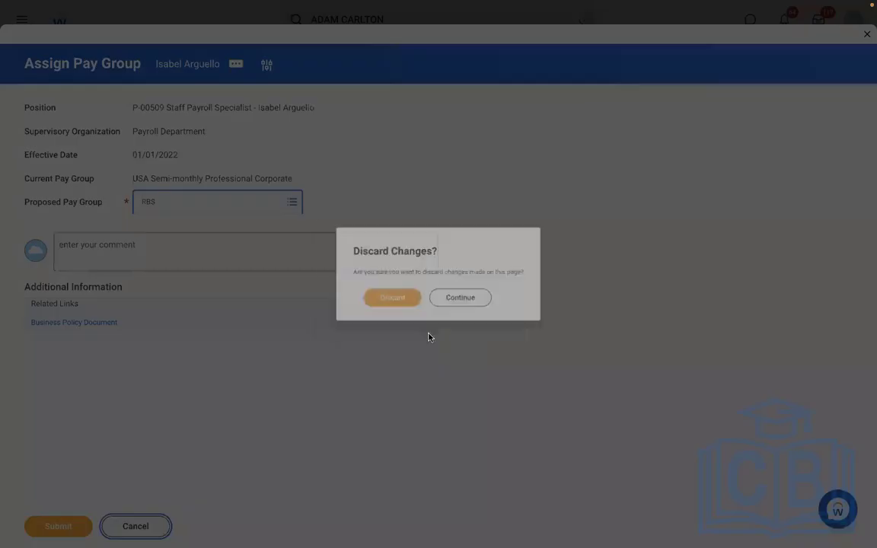
left_click(383, 302)
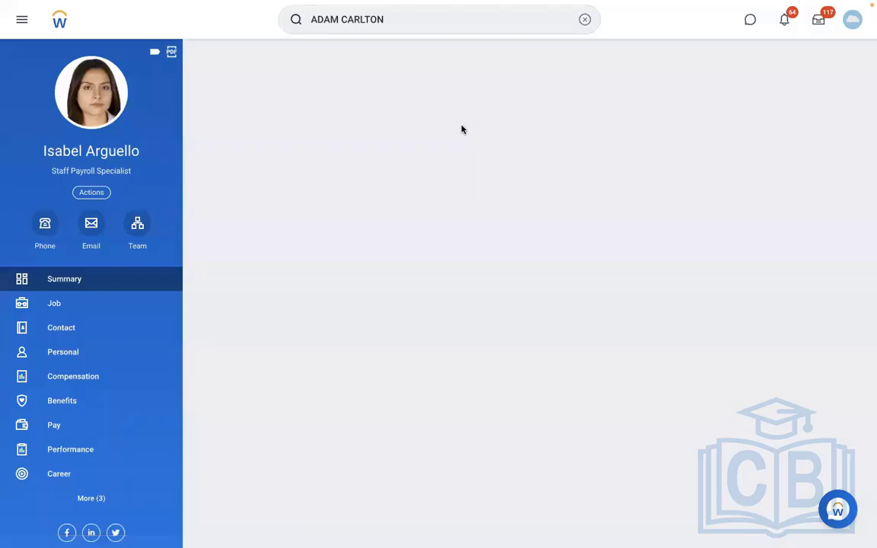
- Open the View Pay Group report and try pay group searches for RBS and DB
left_click(532, 20)
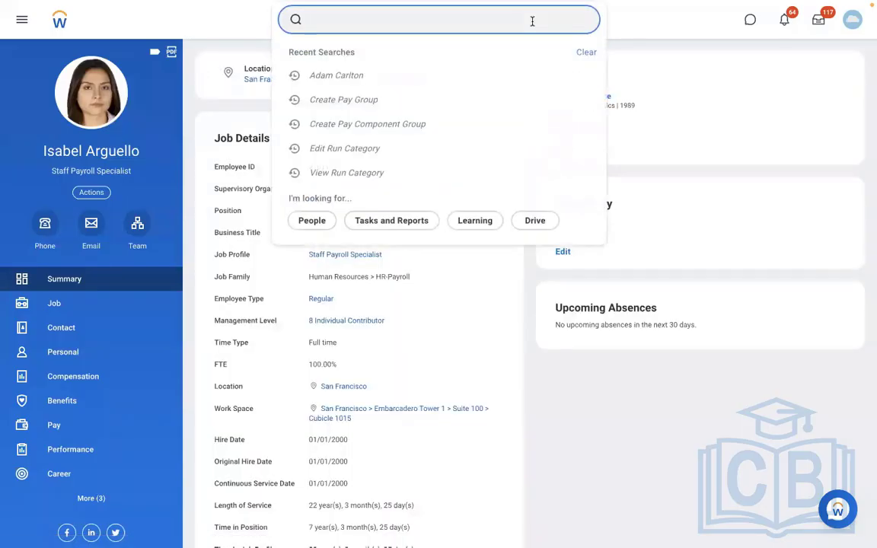
type("VIEW PAY")
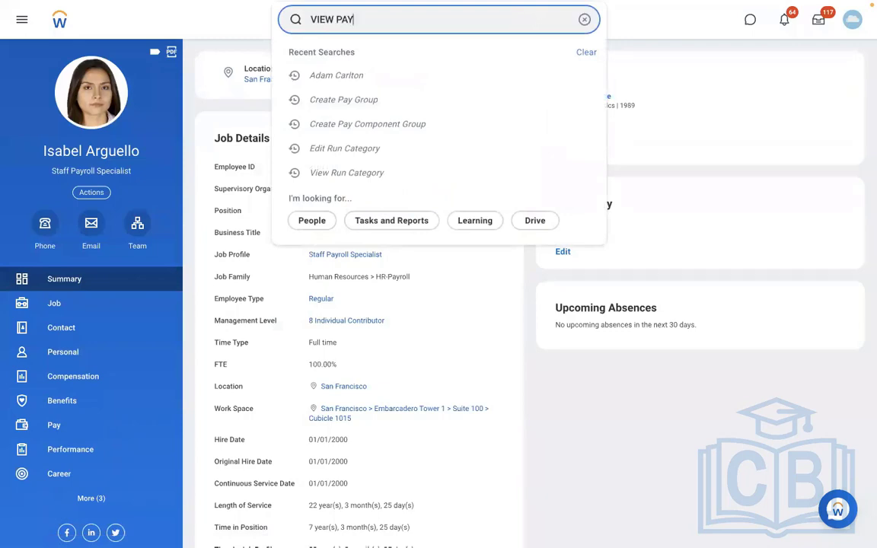
type(" GROUP")
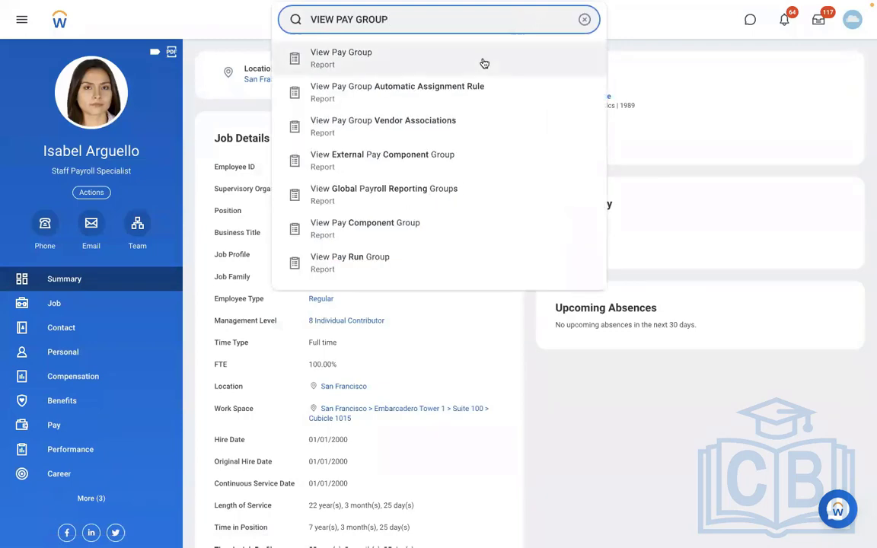
left_click(414, 59)
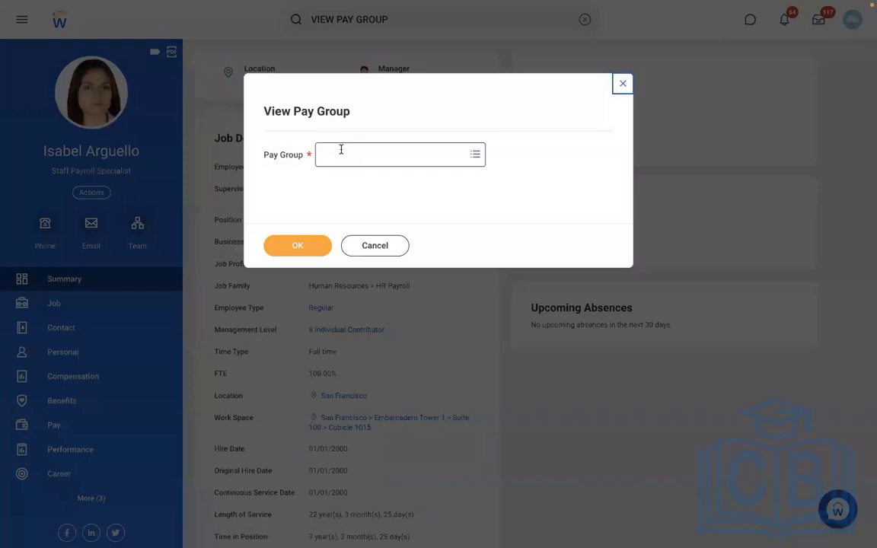
left_click(341, 150)
type("RBS")
key("Return")
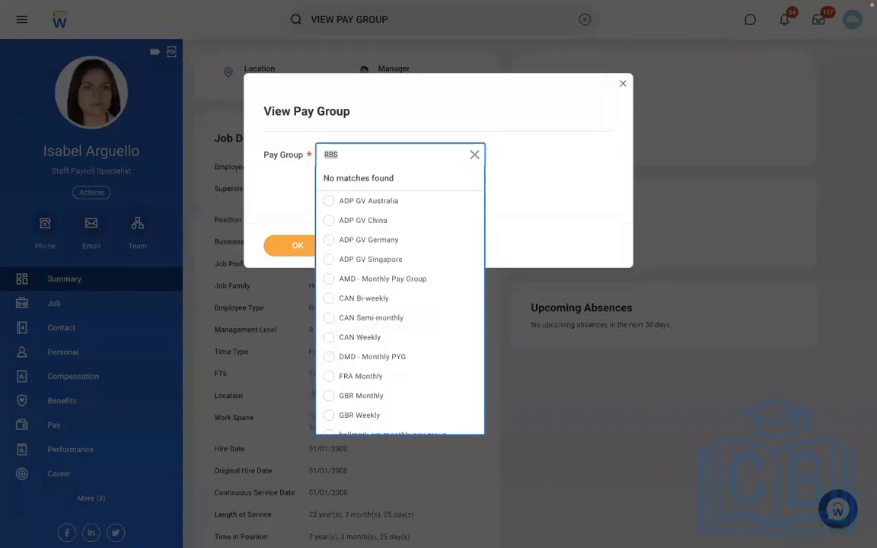
type("DB")
key("Return")
- Select DMD - Monthly PYG, run the report, and open the pay group's related actions
key("BackSpace")
type("DMD")
key("Return")
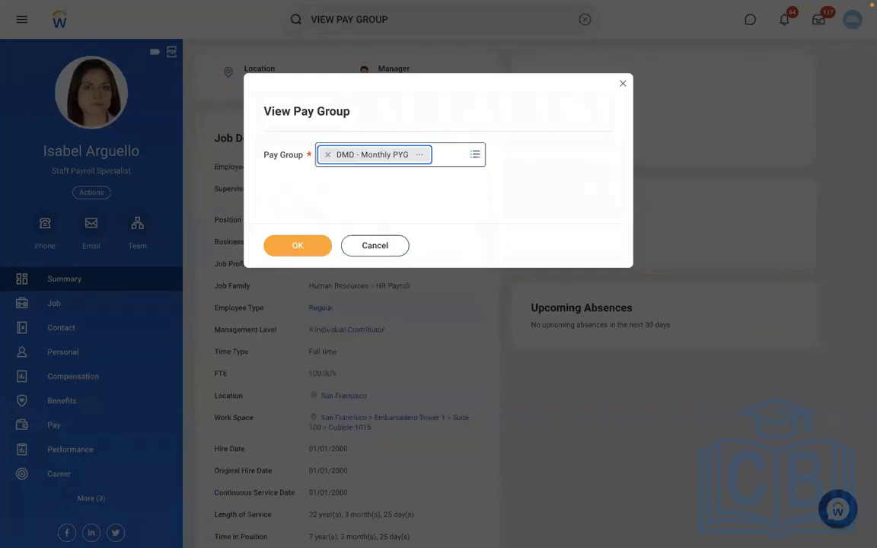
left_click(303, 245)
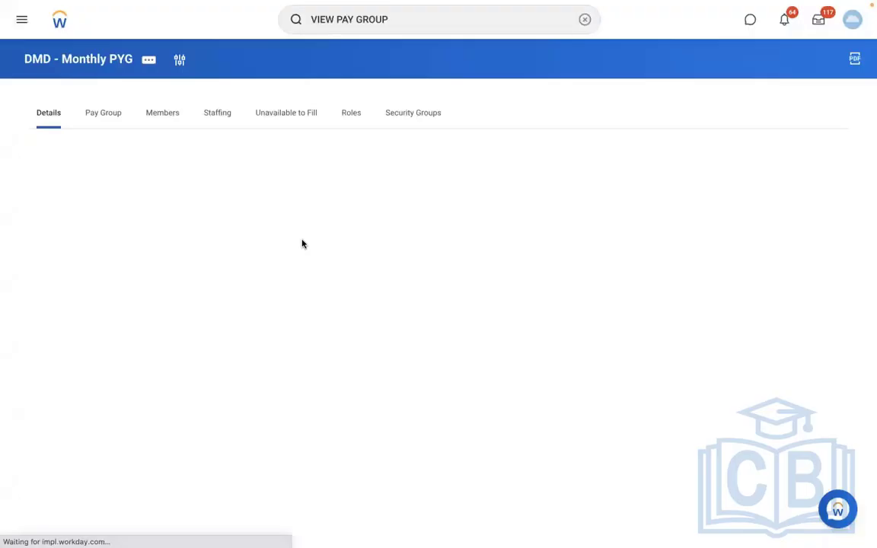
left_click(155, 61)
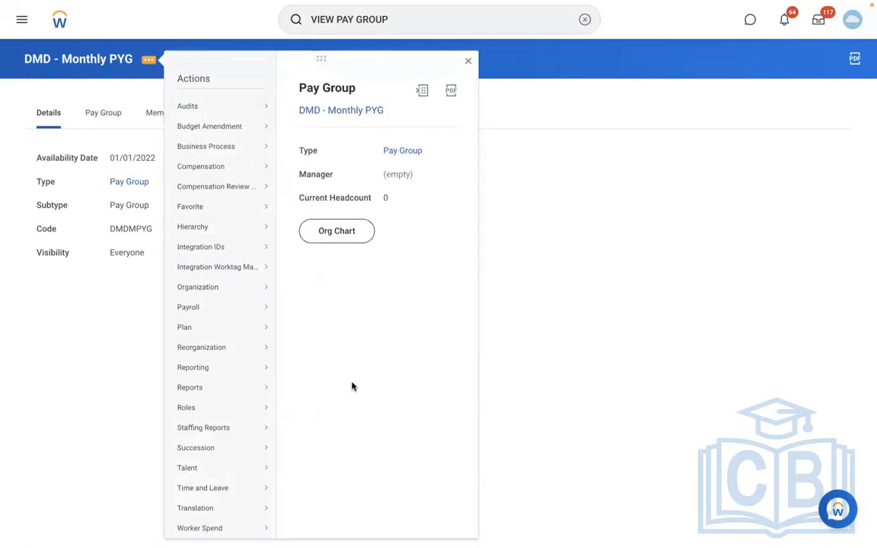
- Through Edit Name / Code, rename DMD - Monthly PYG to RBS - Monthly PYG effective 01/01/2022
mouse_move(253, 290)
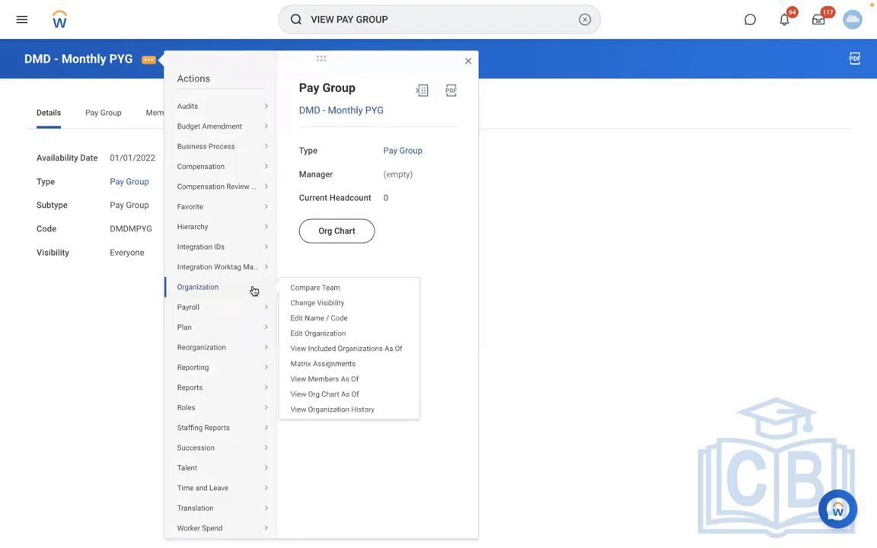
left_click(301, 333)
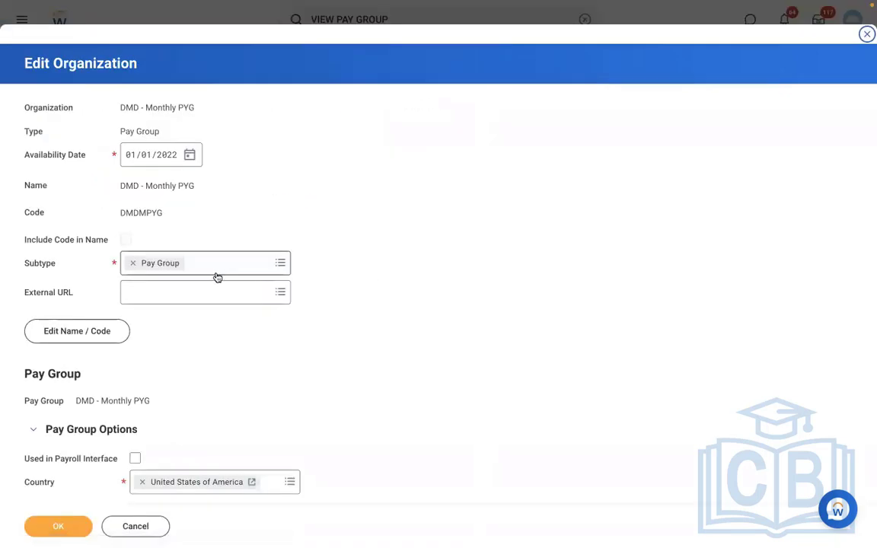
left_click(105, 324)
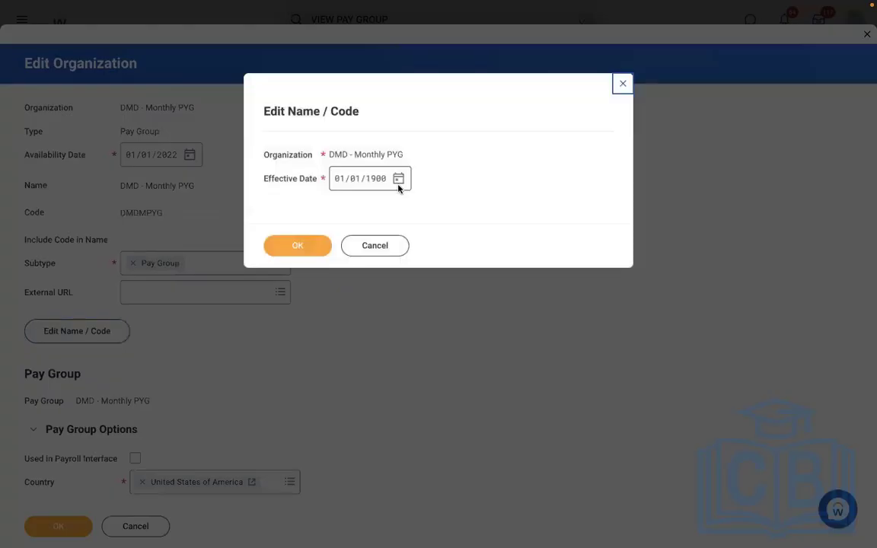
left_click(376, 179)
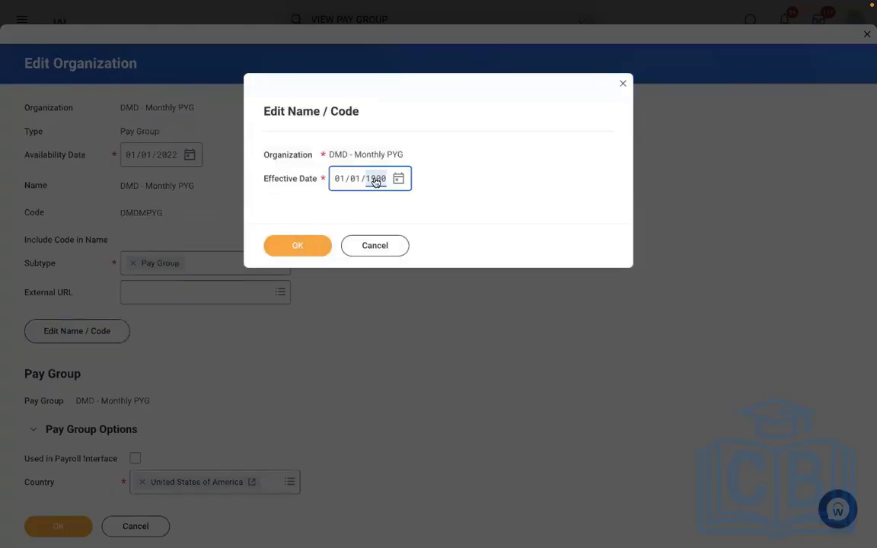
type("2022")
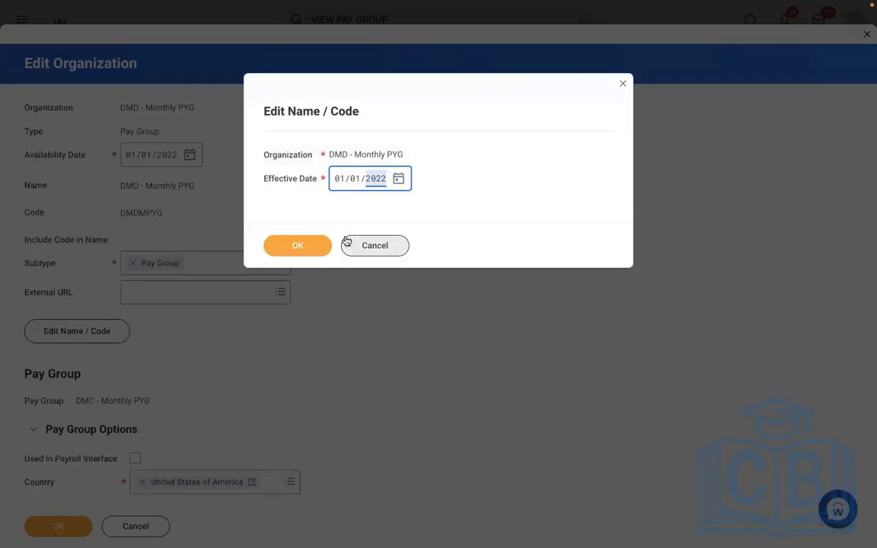
left_click(302, 244)
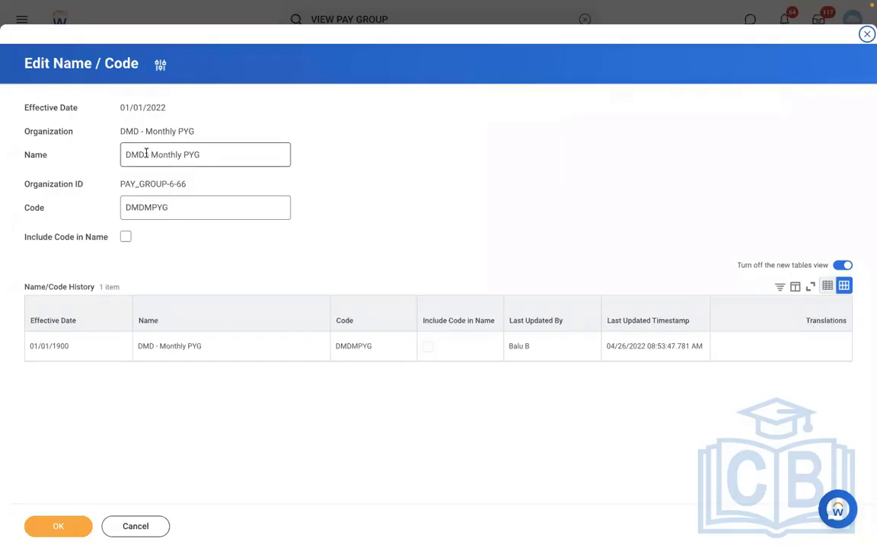
left_click_drag(146, 152, 94, 153)
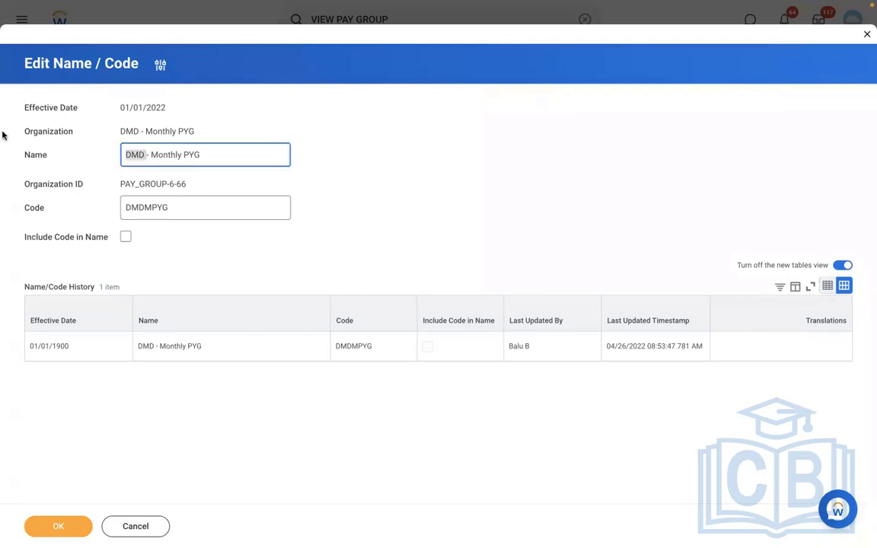
key("BackSpace")
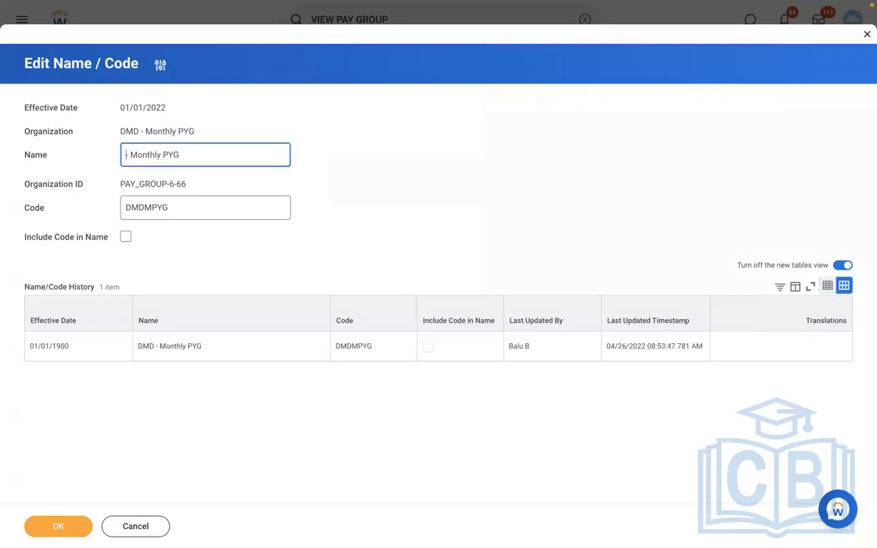
type("RBS")
left_click(55, 528)
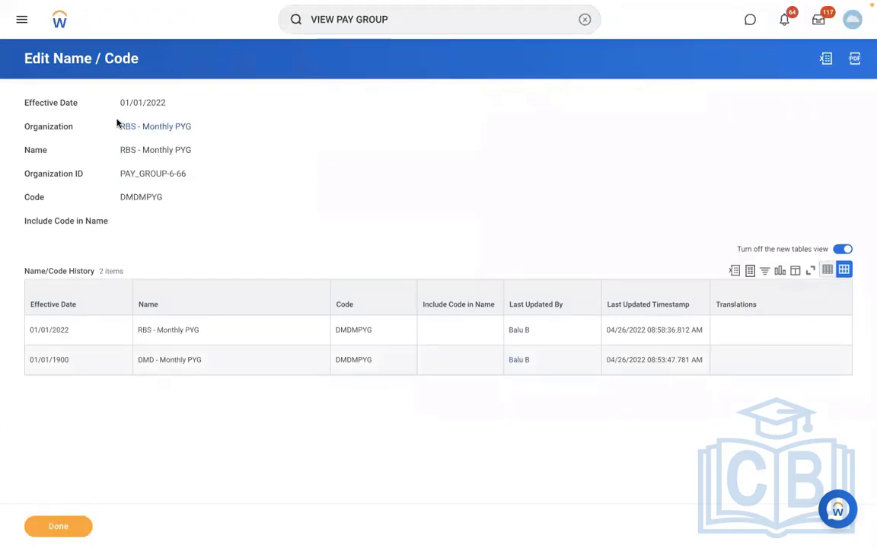
left_click(123, 126)
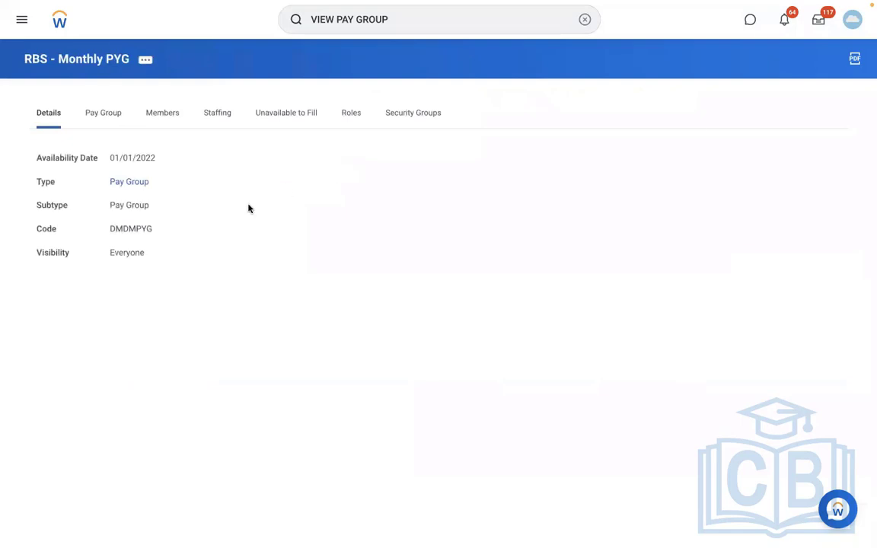
- Check the pay group's members, then search for the other specialist and open her profile
left_click(163, 116)
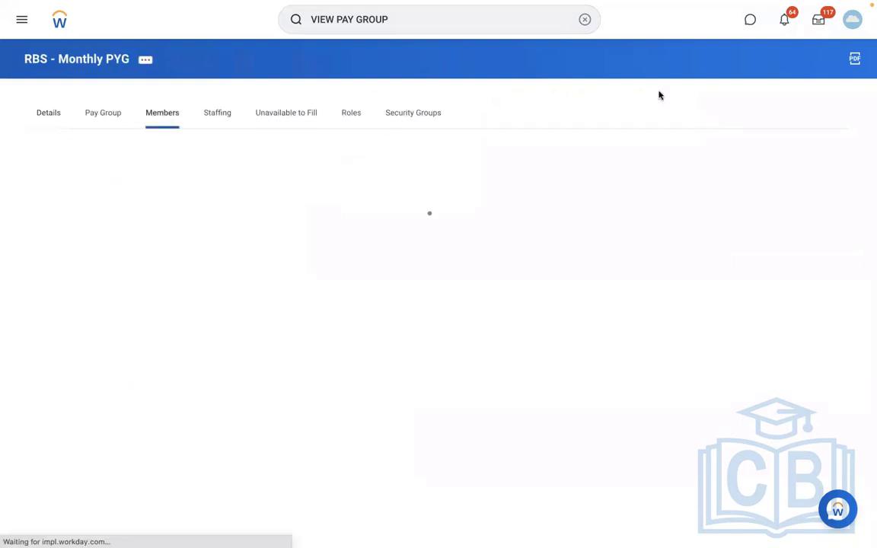
left_click(582, 20)
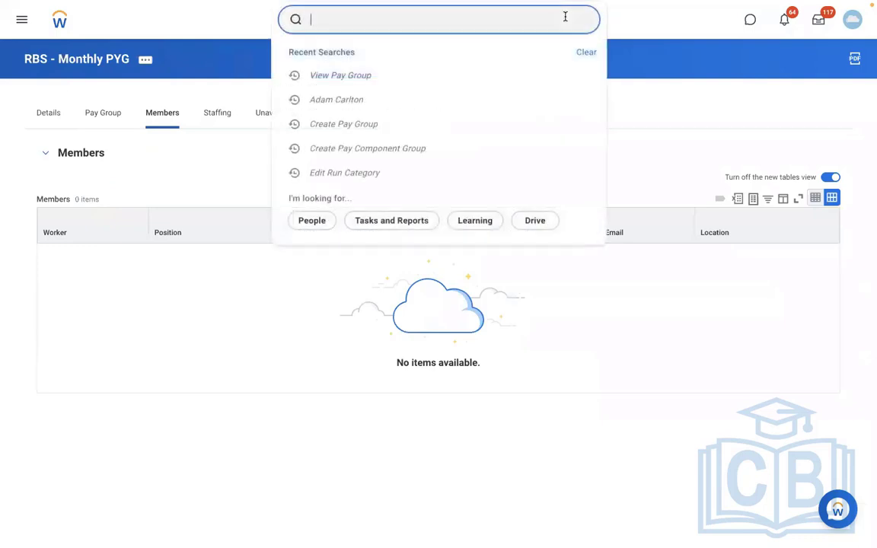
type("A")
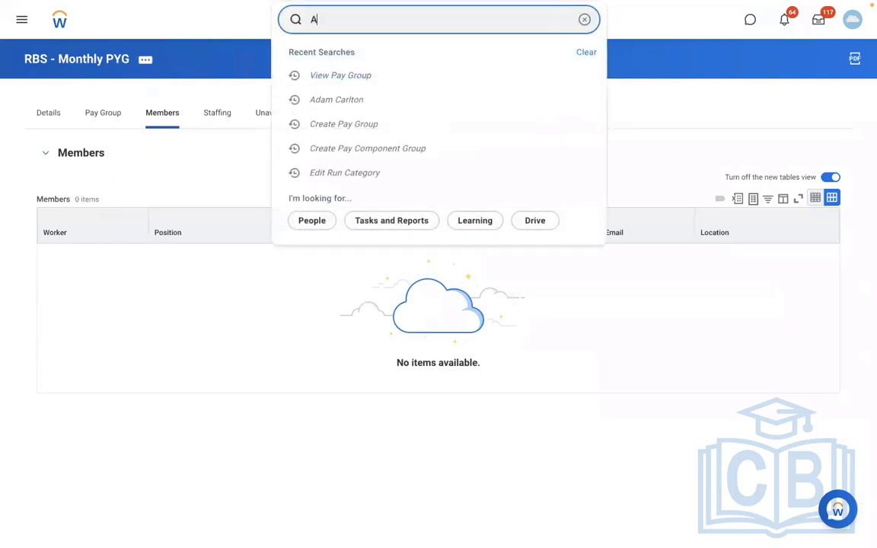
type("REG")
key("BackSpace")
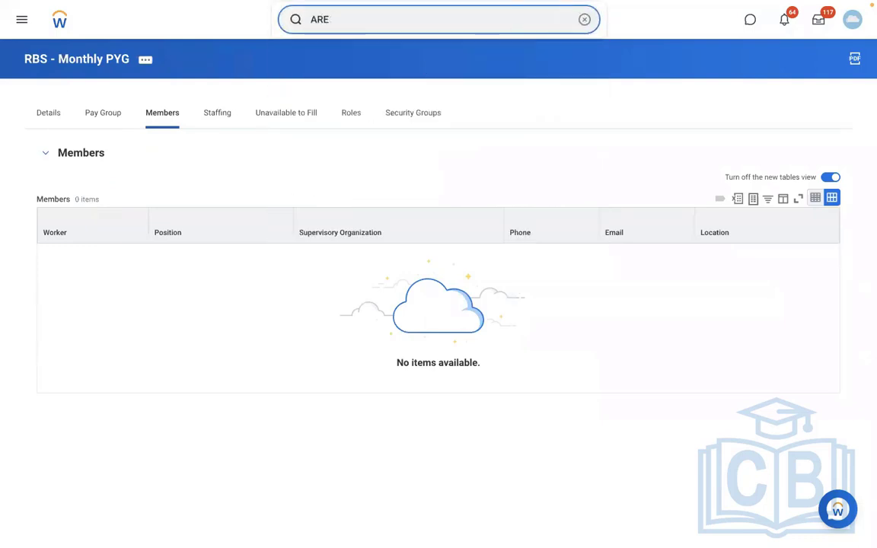
key("BackSpace")
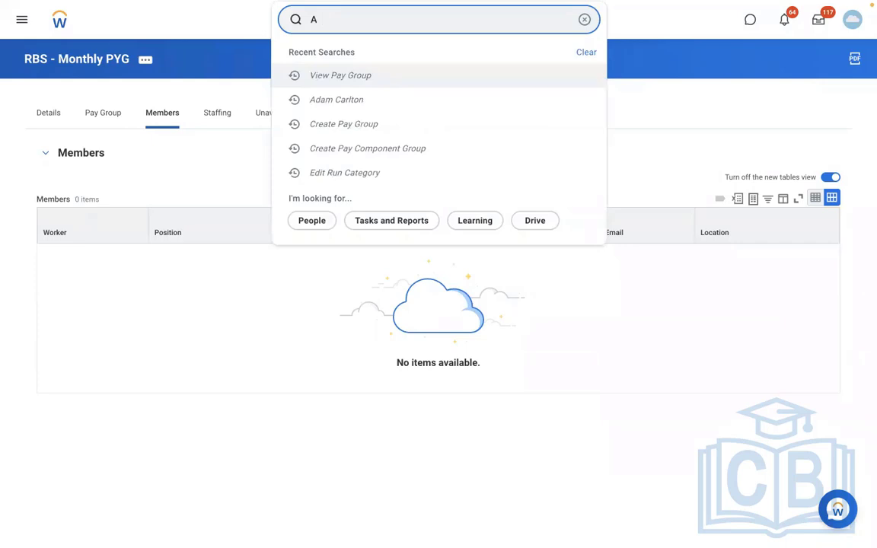
key("BackSpace")
type("ISAB")
left_click(455, 175)
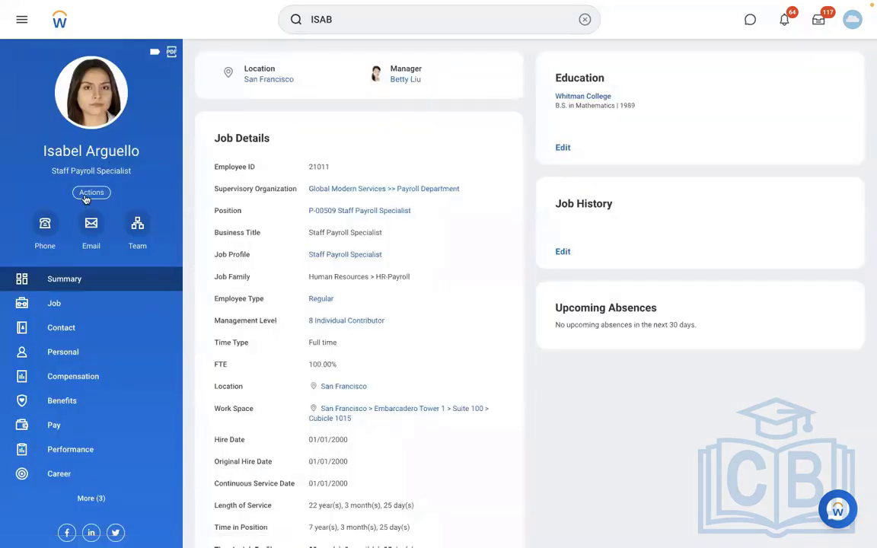
- Start Assign Pay Group for her with effective date 01/01/2022
left_click(89, 193)
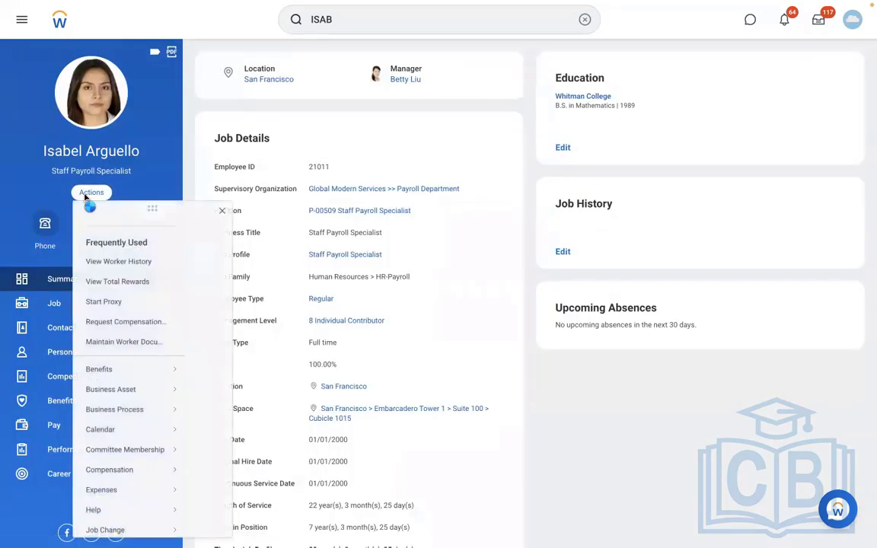
scroll(272, 429, "down", 3)
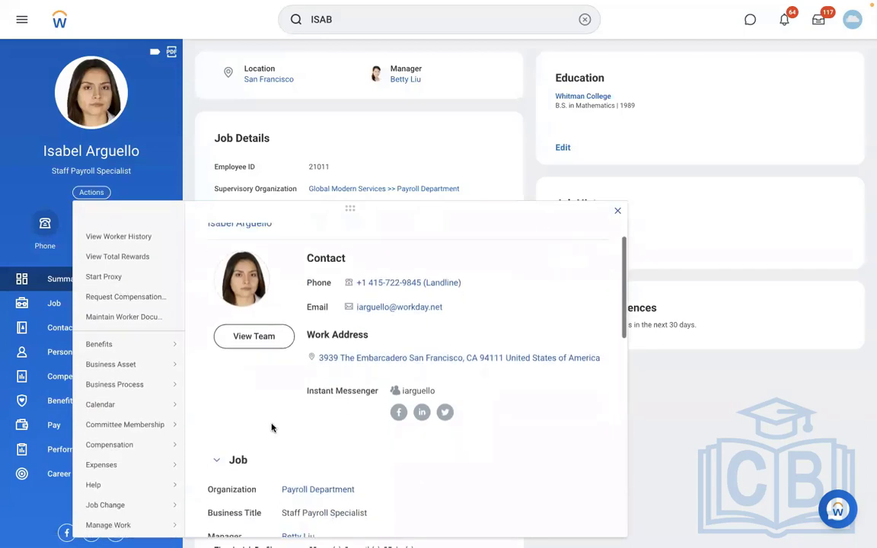
scroll(271, 428, "down", 2)
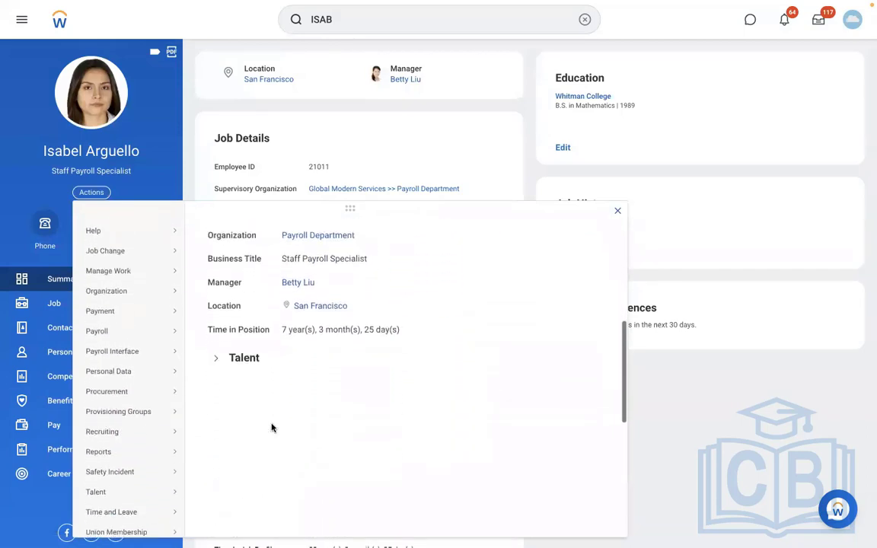
mouse_move(112, 335)
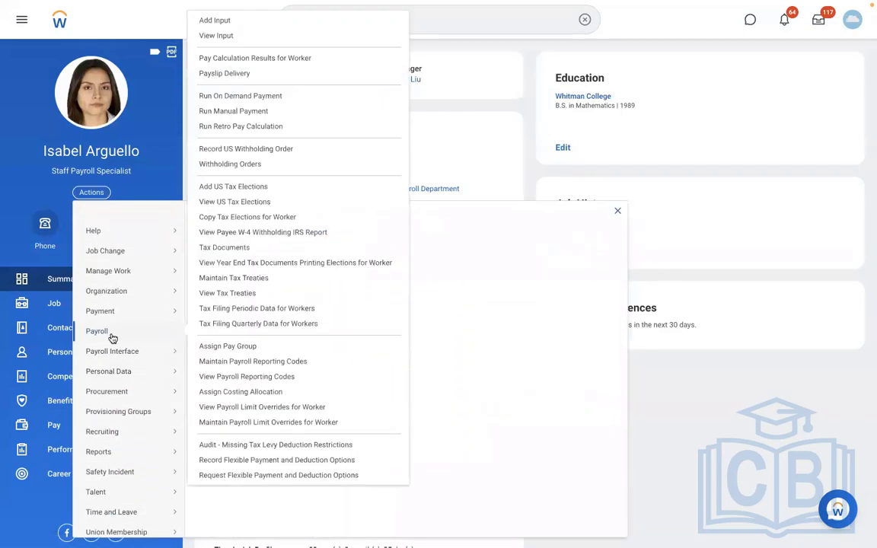
left_click(219, 345)
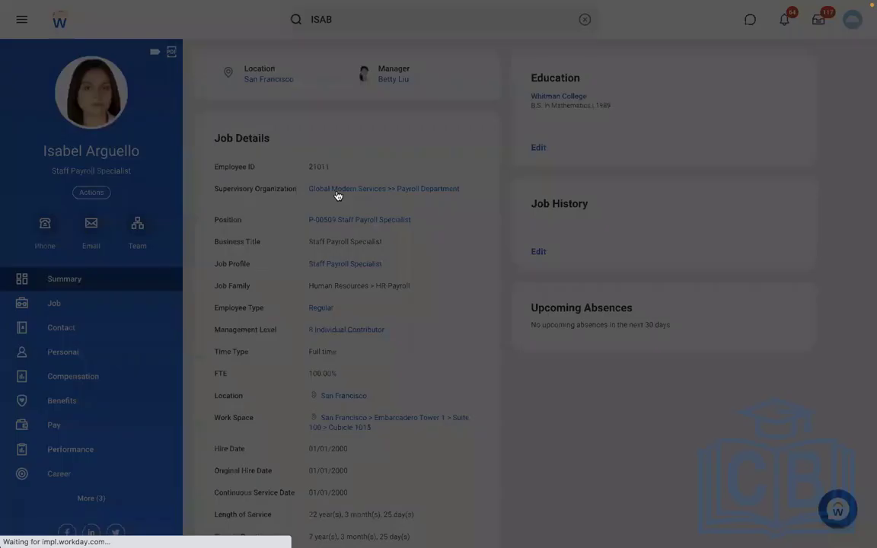
left_click(338, 161)
type("01/01/202")
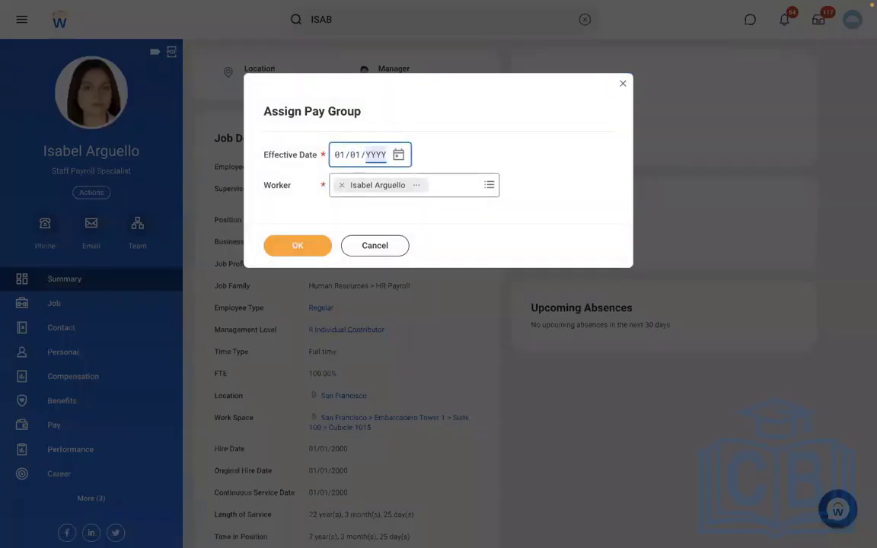
type("2")
left_click(289, 251)
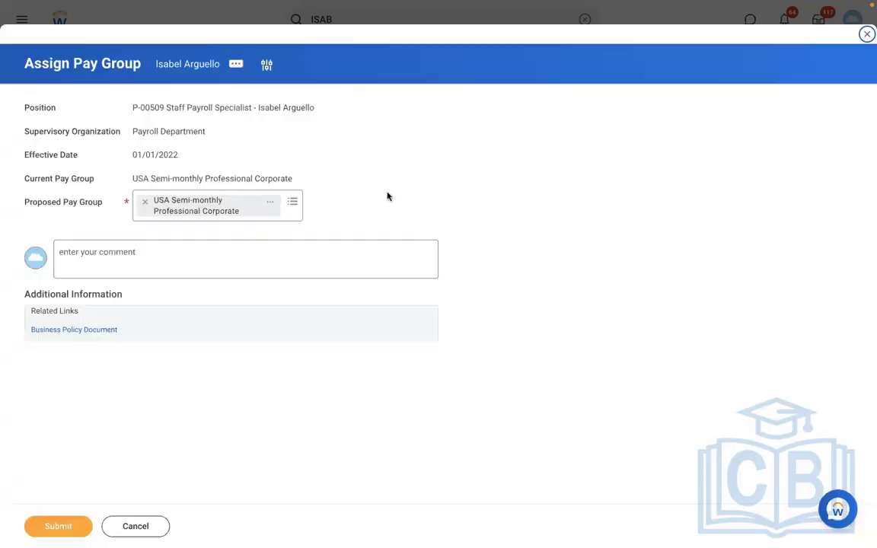
- Replace the proposed pay group with RBS - Monthly PYG and submit the assignment
left_click(142, 203)
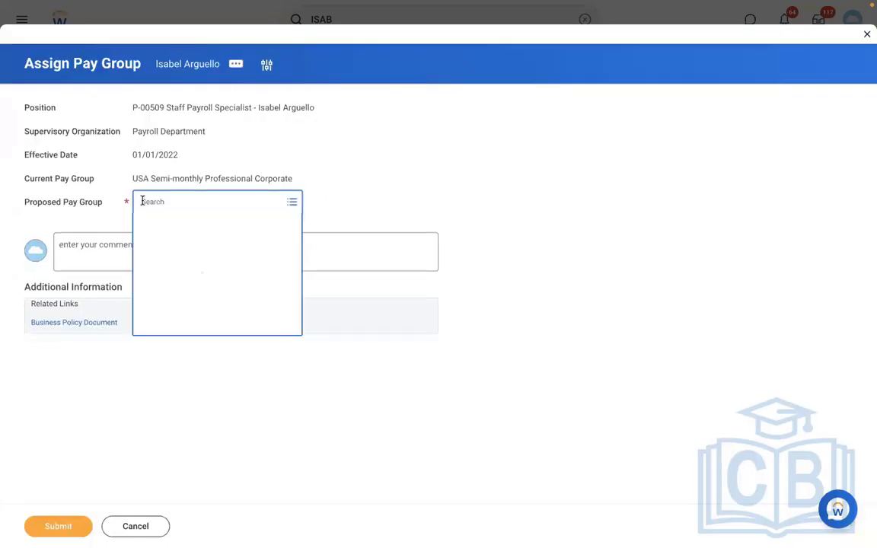
type("RBS")
key("Return")
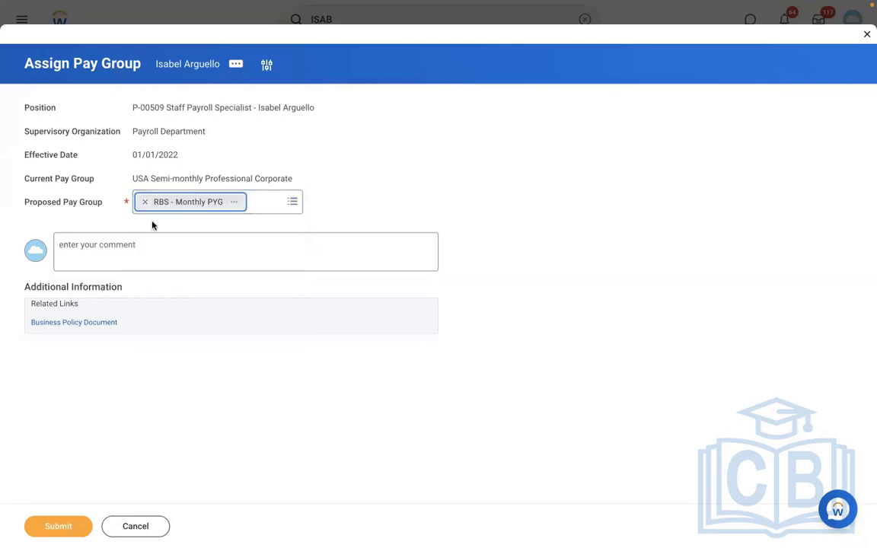
left_click(58, 524)
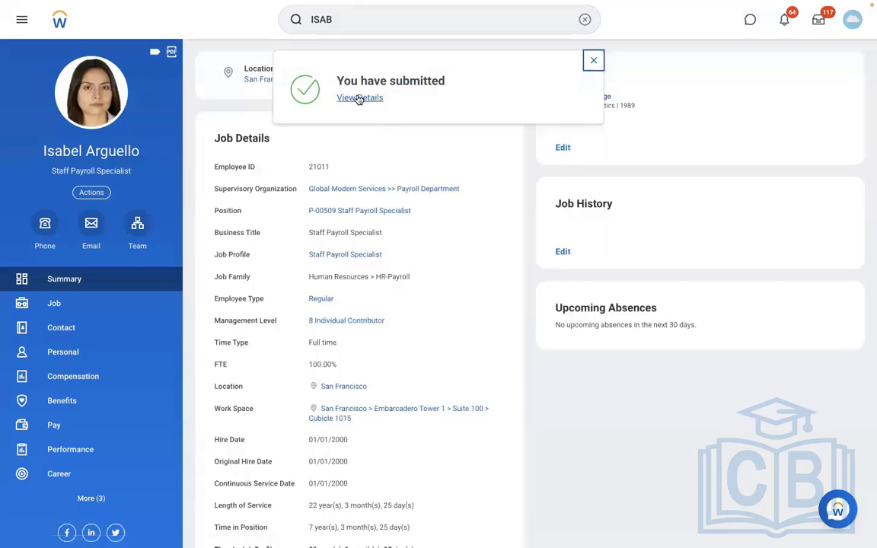
- From the submission details, confirm RBS - Monthly PYG lists her as sole member, then open her profile
left_click(359, 99)
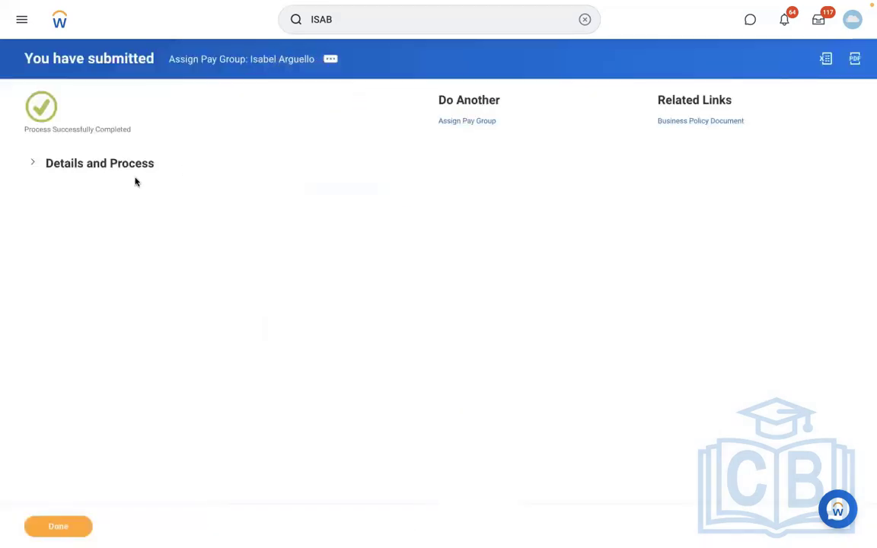
left_click(119, 165)
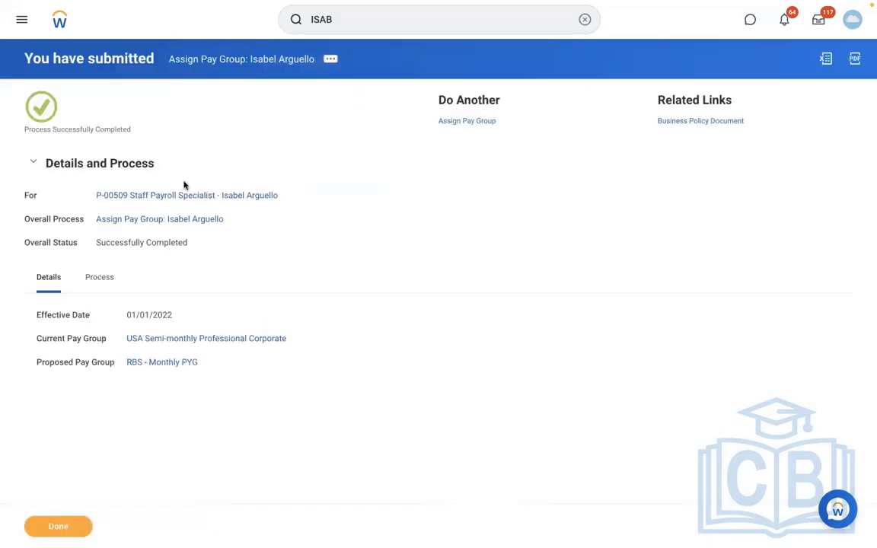
left_click(160, 363)
left_click(160, 113)
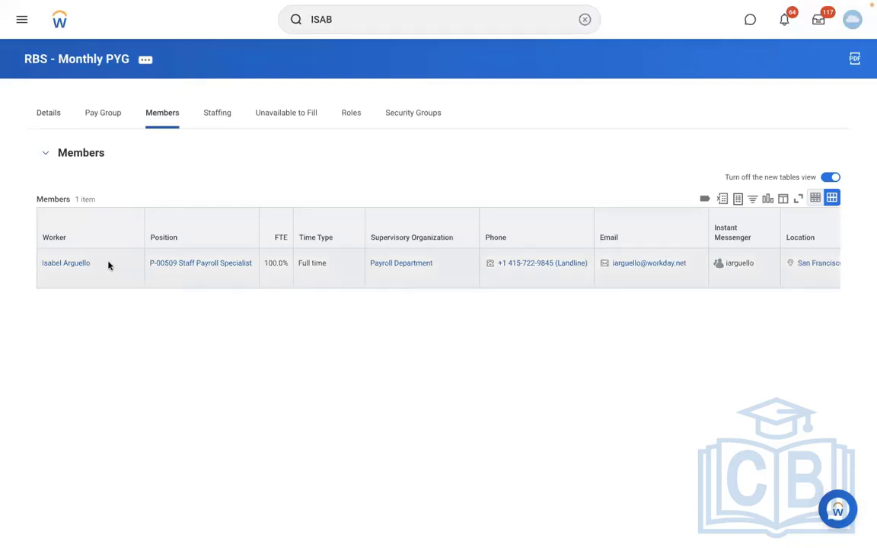
left_click(73, 264)
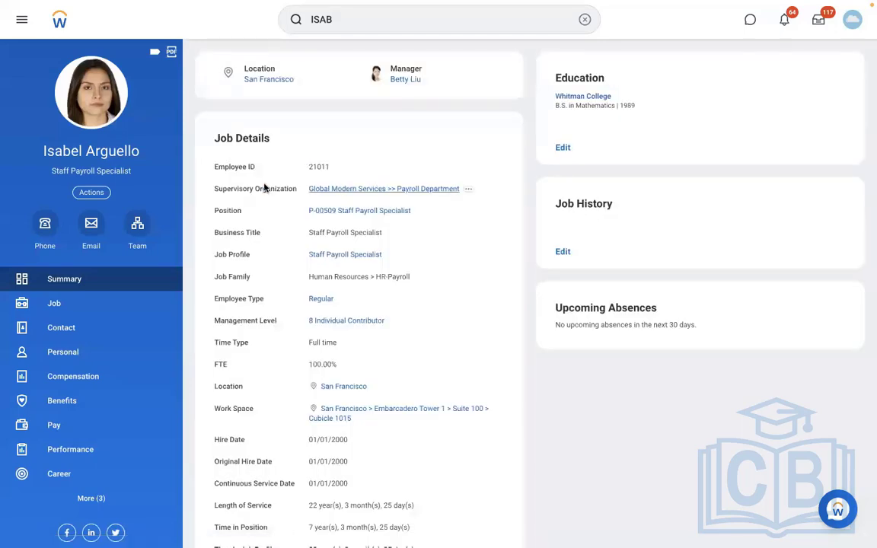
- Open the payroll coordinator's profile from the Team org chart and copy their name
left_click(140, 241)
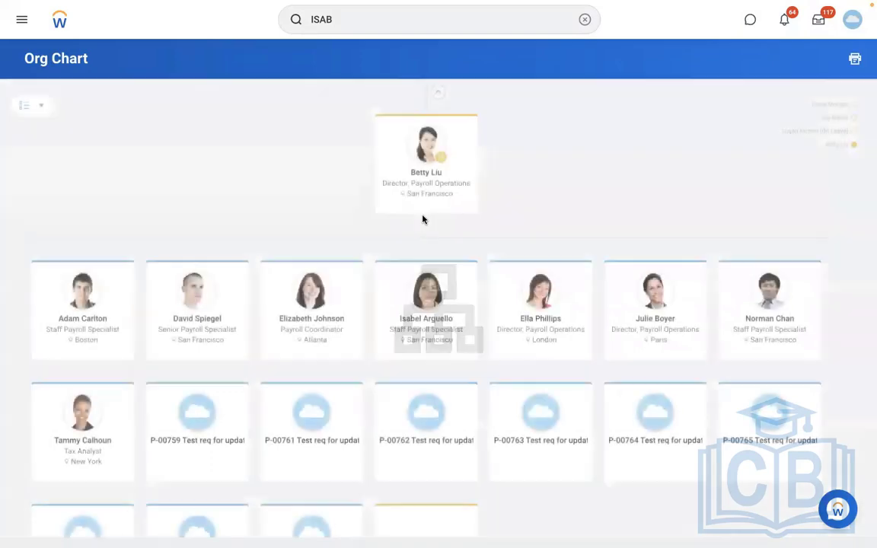
left_click(312, 322)
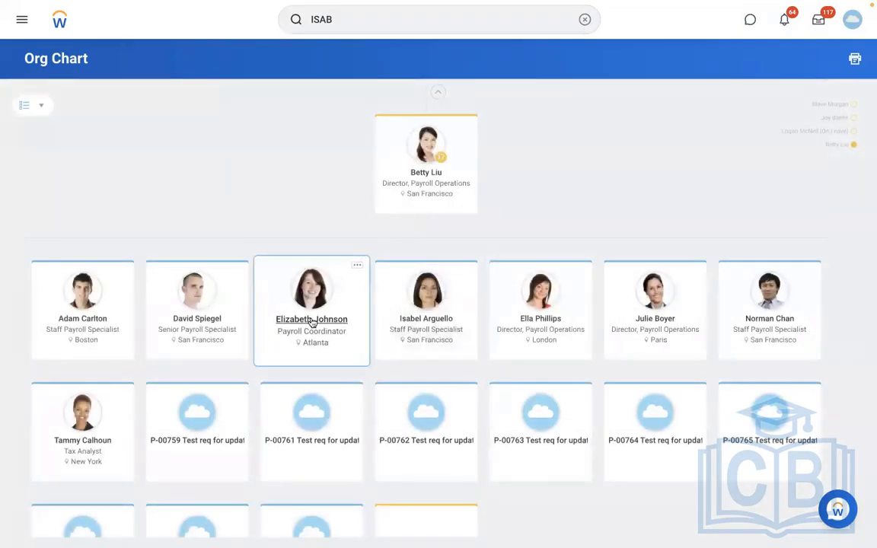
left_click(313, 320)
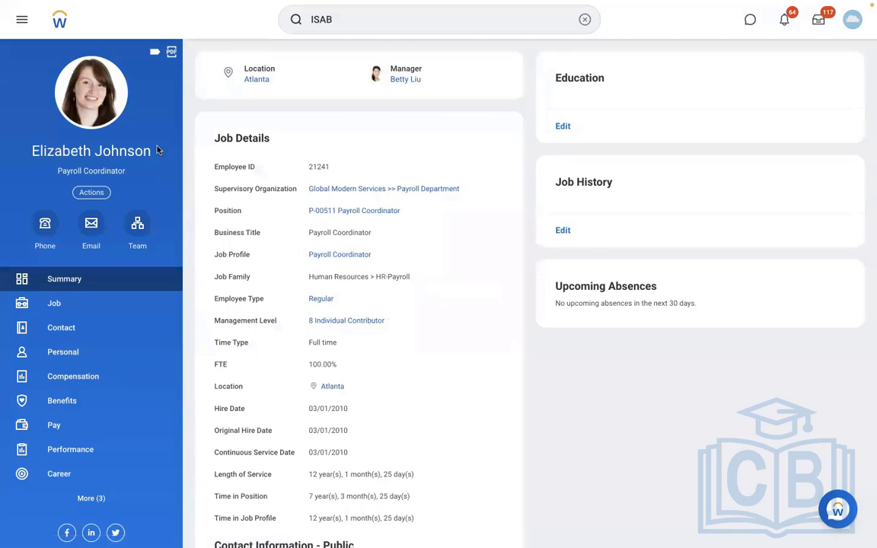
triple_click(31, 152)
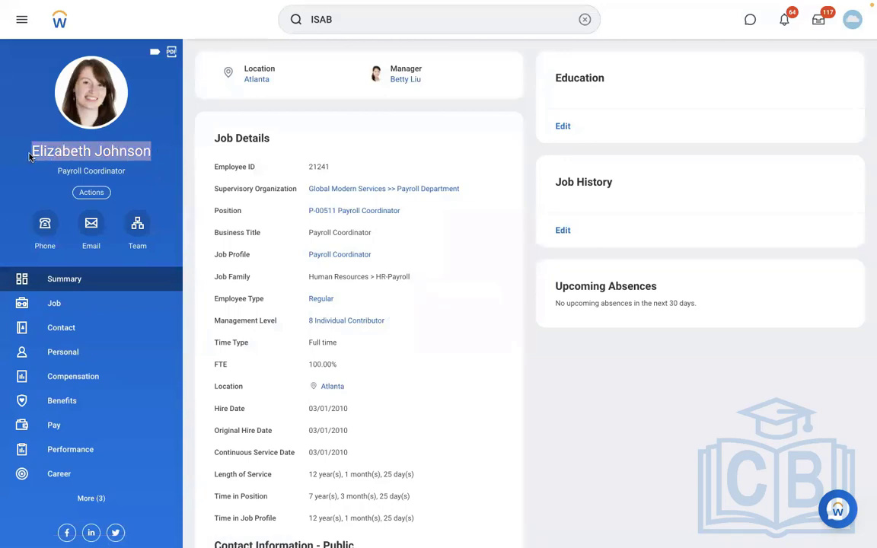
- Start Assign Pay Group for the payroll coordinator with effective date 01/01/2022
left_click(584, 20)
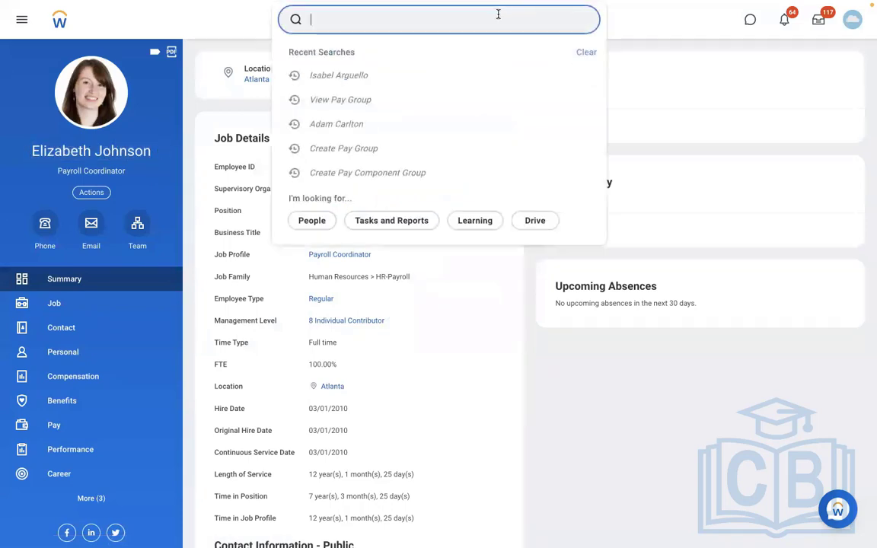
type("A")
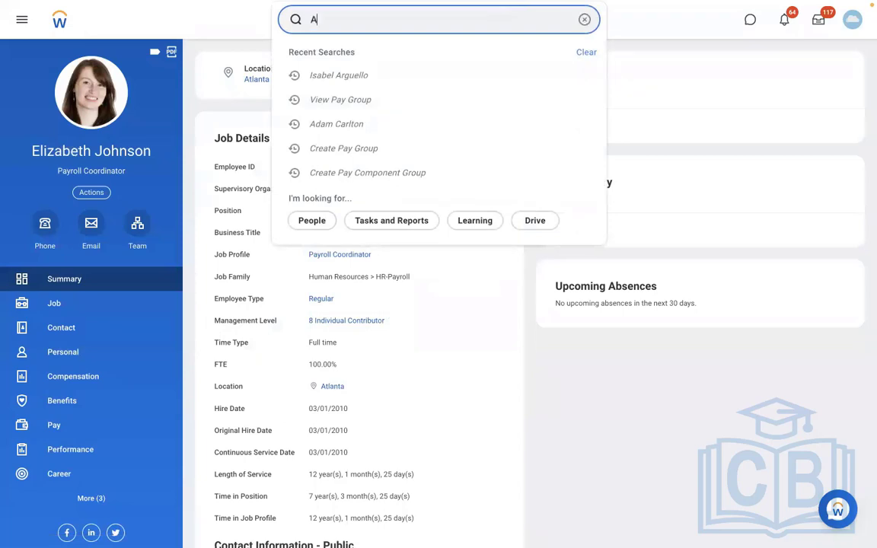
type("SSIGN PAY ")
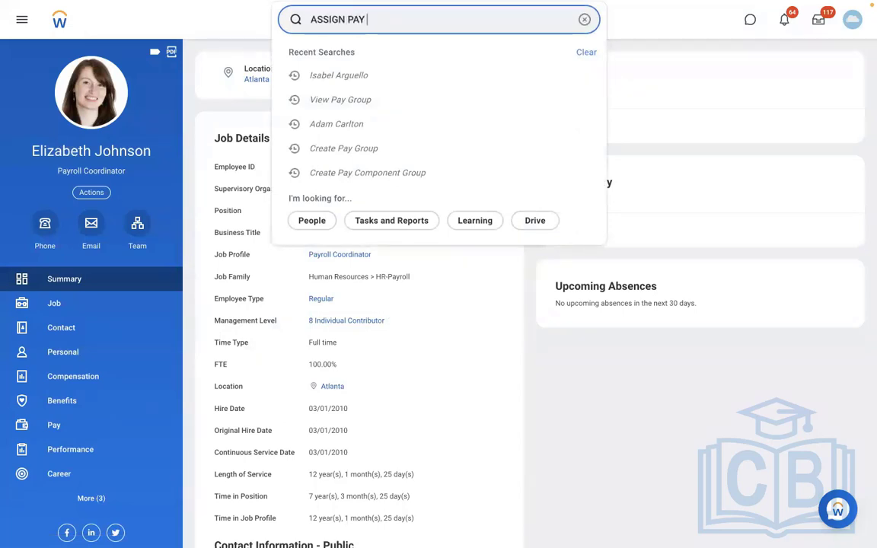
type("GROUP")
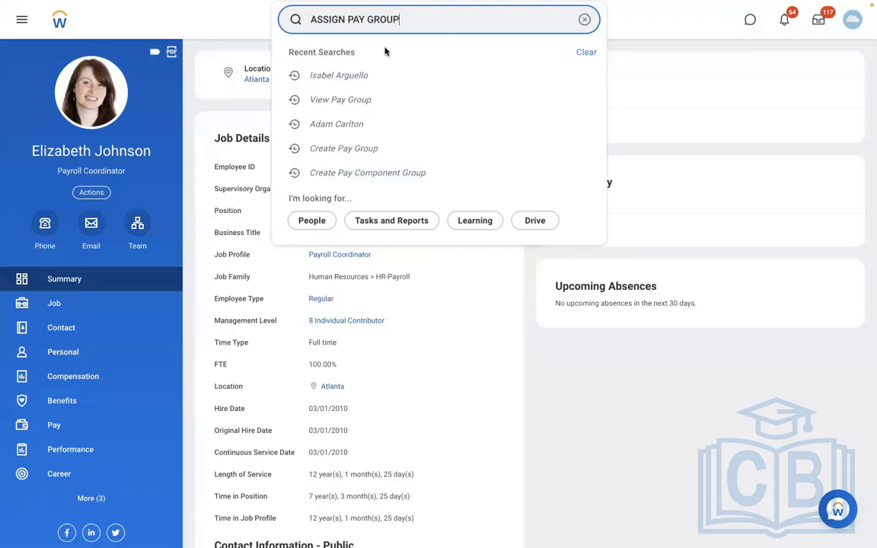
left_click(363, 61)
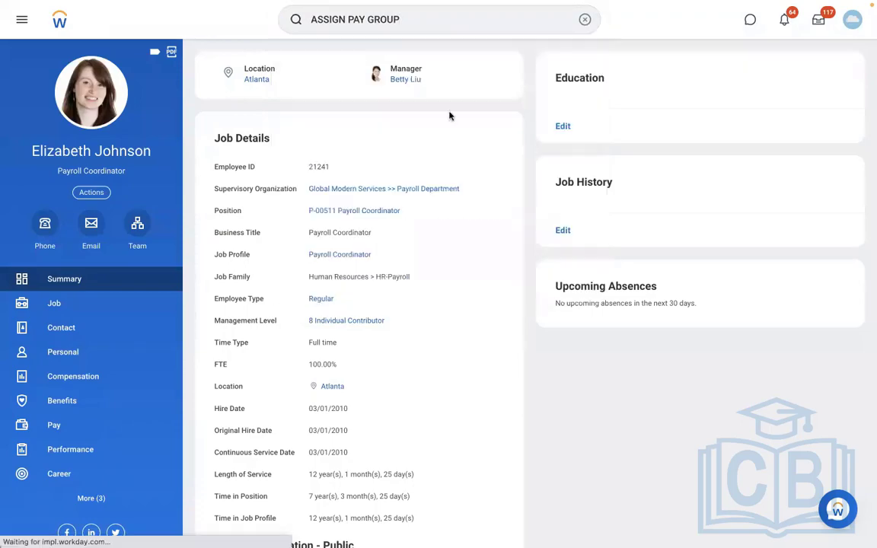
left_click(339, 156)
type("01012022")
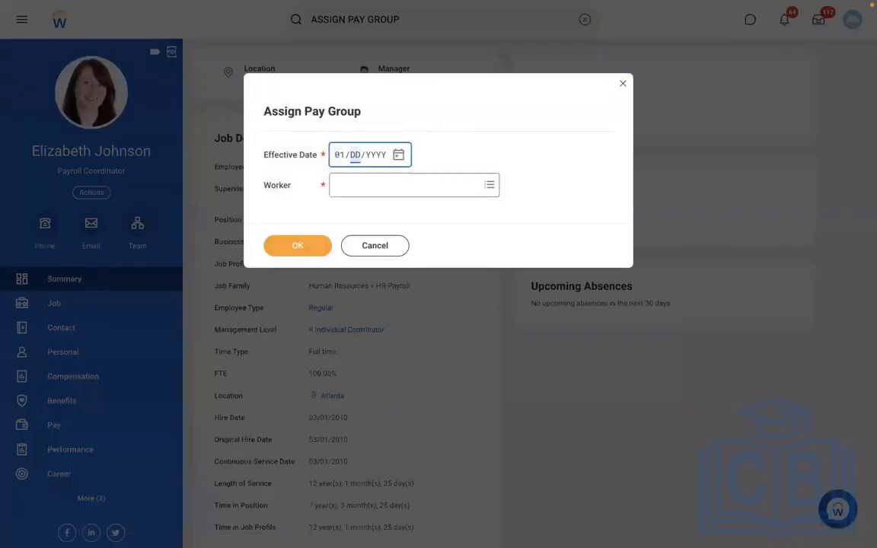
left_click(362, 188)
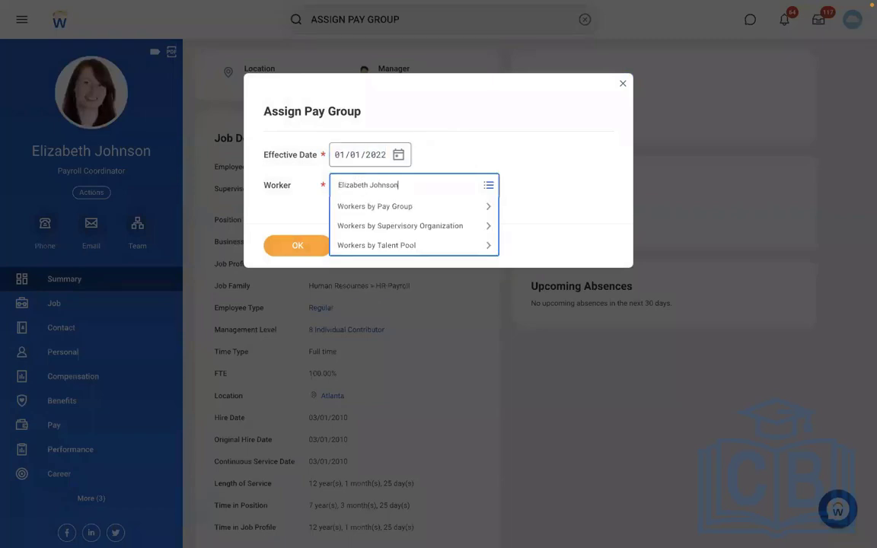
left_click(365, 186)
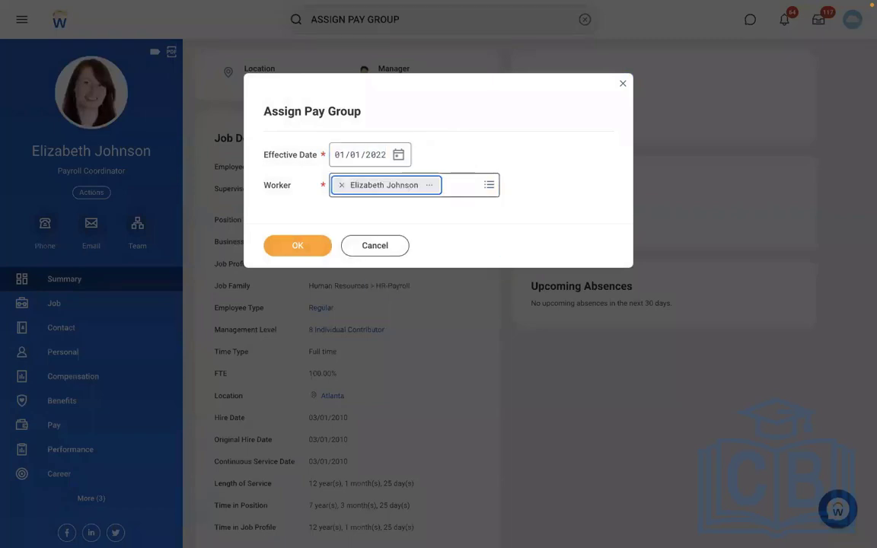
left_click(288, 246)
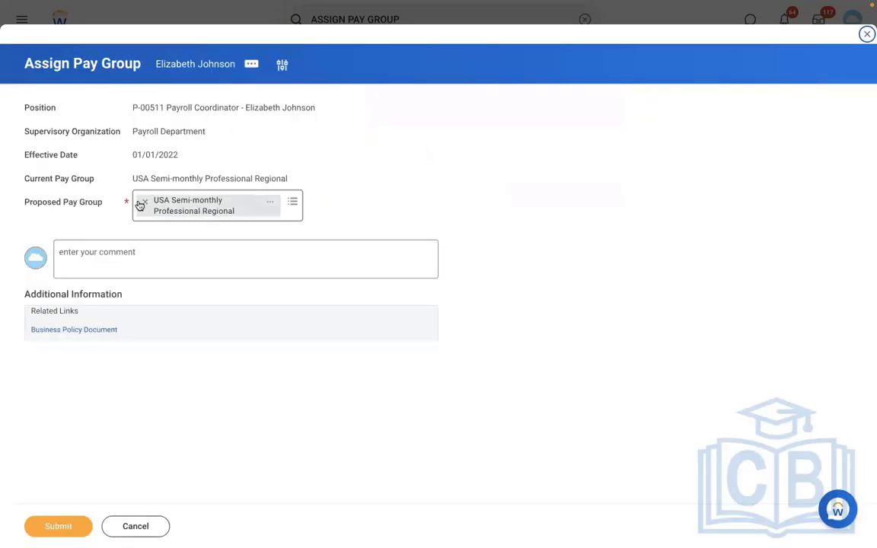
- Replace the current regional pay group with RBS - Monthly PYG and submit the assignment
left_click(145, 203)
type("RBS")
key("Return")
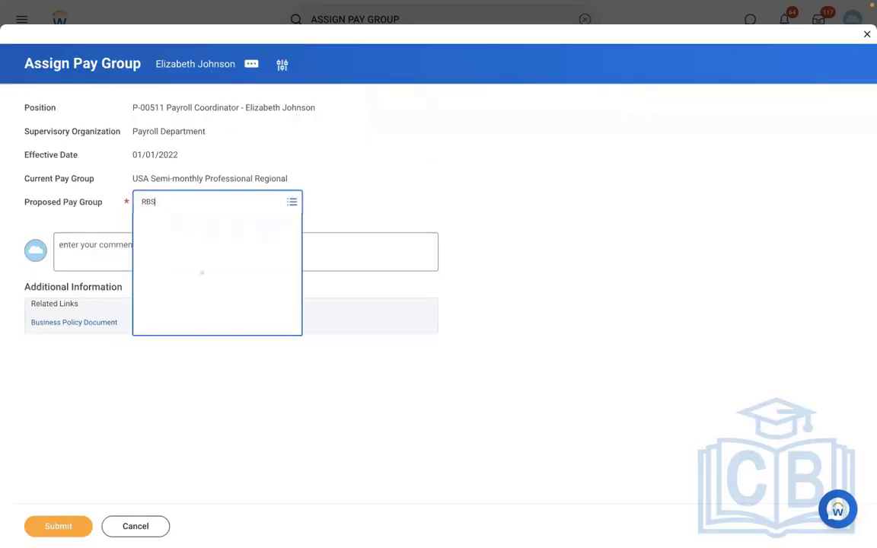
left_click(48, 526)
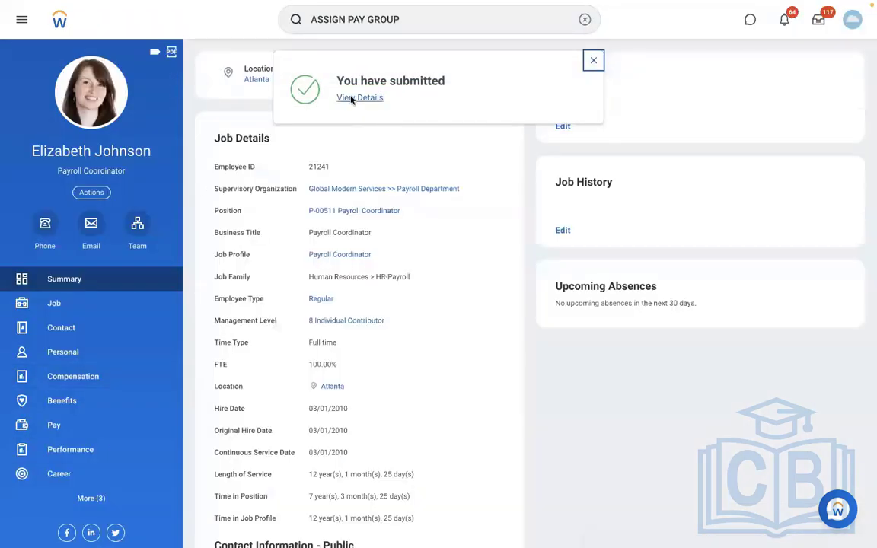
left_click(351, 99)
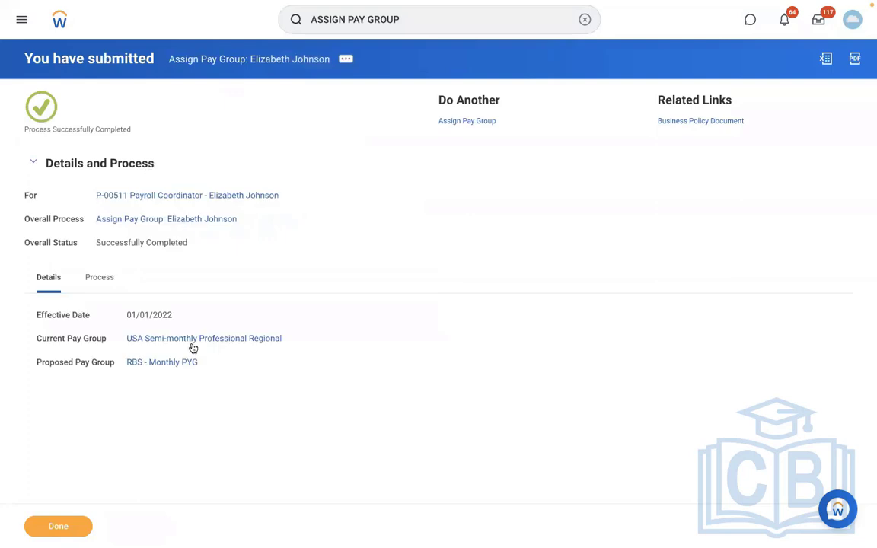
- Open the RBS - Monthly PYG pay group page and view its Members tab
left_click(161, 362)
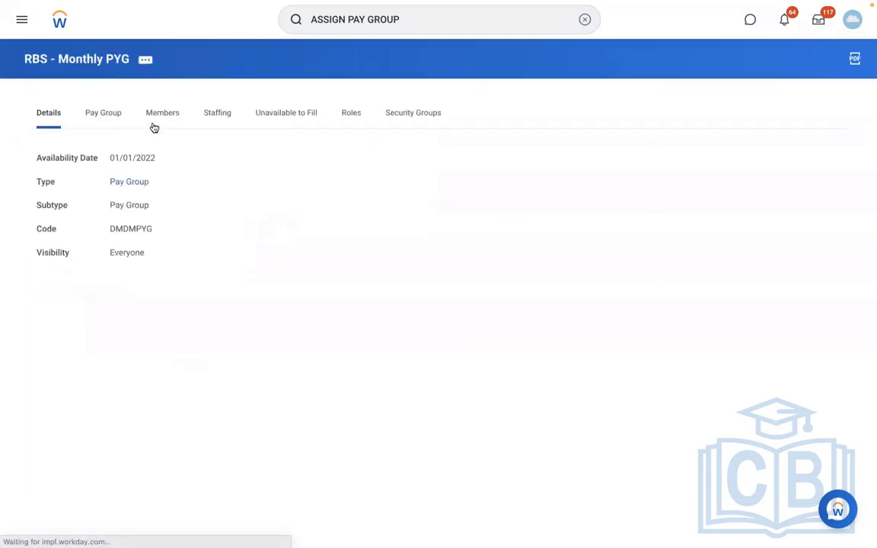
left_click(161, 114)
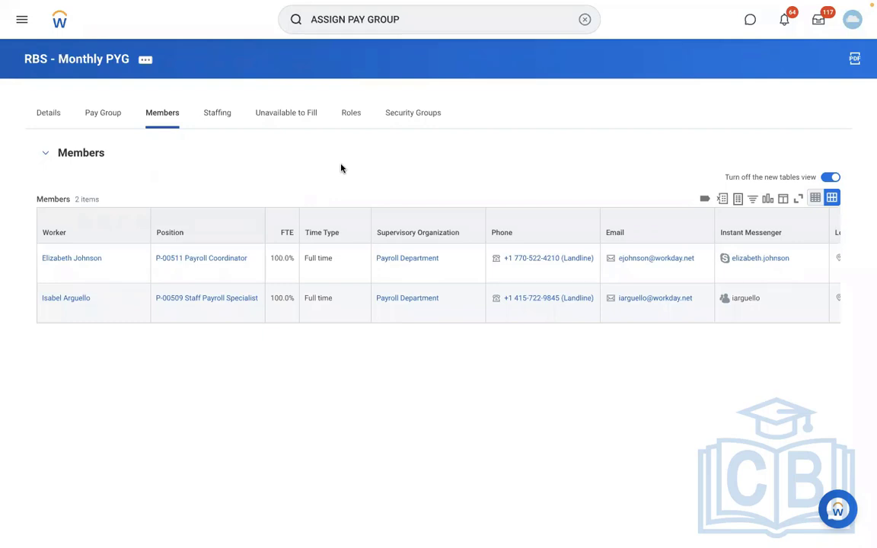
- Edit the RBS - Monthly PYG pay group, remove the empty assignment rule, and save
left_click(146, 61)
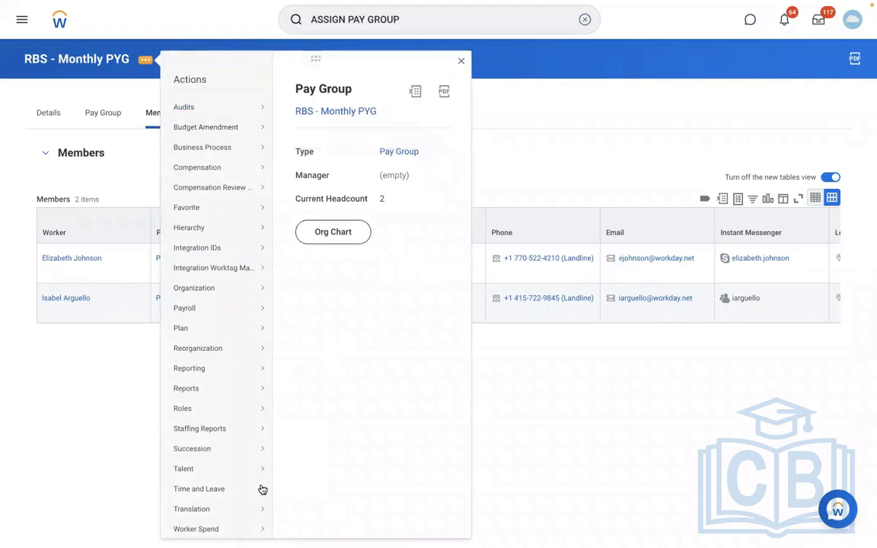
mouse_move(239, 294)
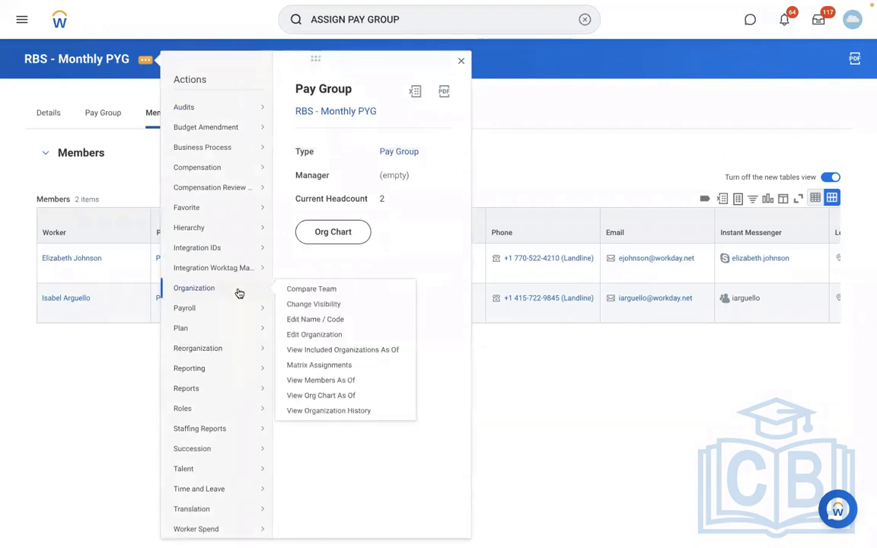
left_click(312, 335)
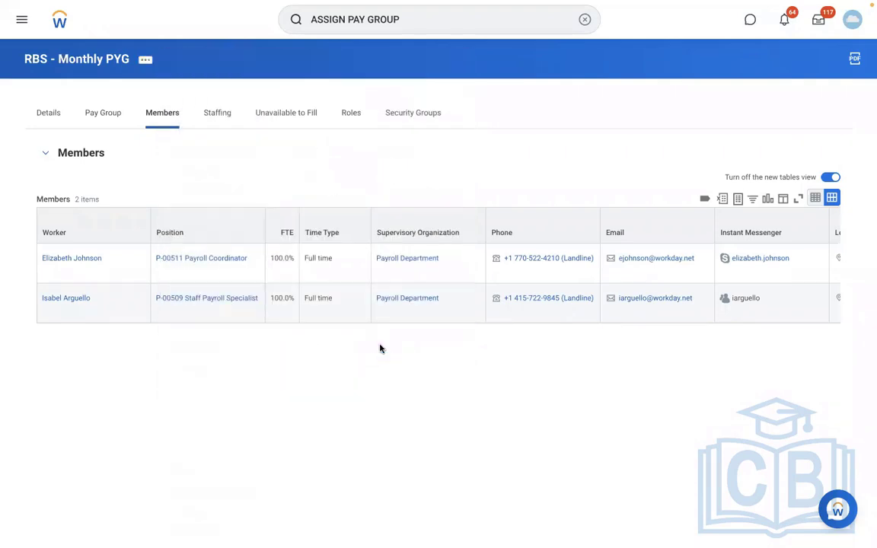
scroll(381, 349, "down", 5)
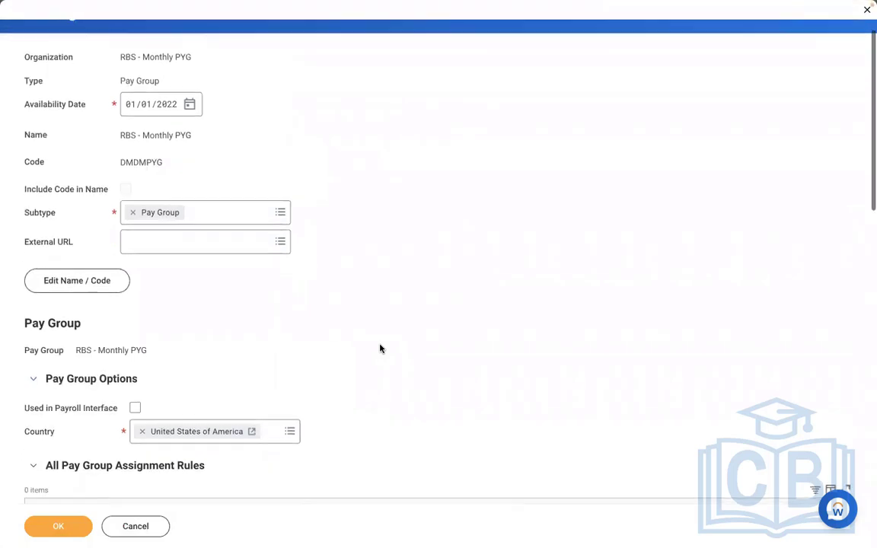
scroll(383, 349, "down", 1)
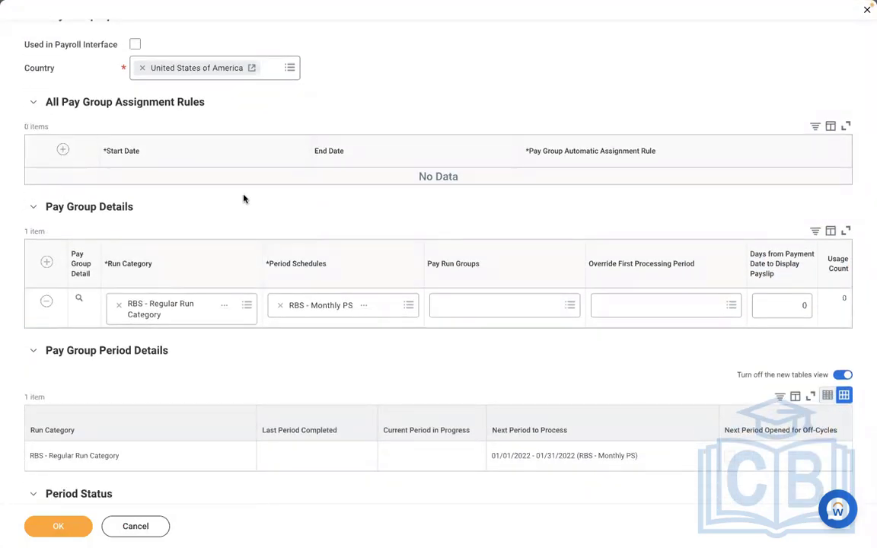
left_click(64, 150)
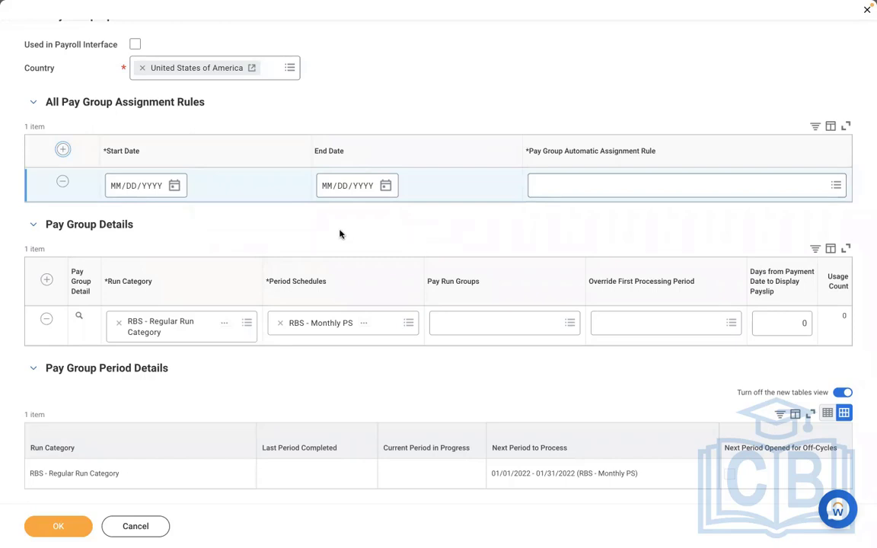
left_click(62, 182)
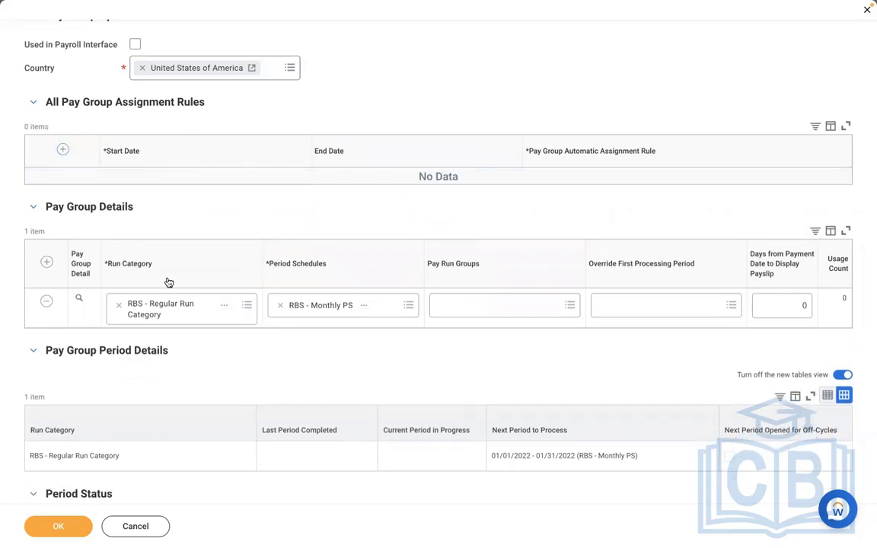
left_click(58, 527)
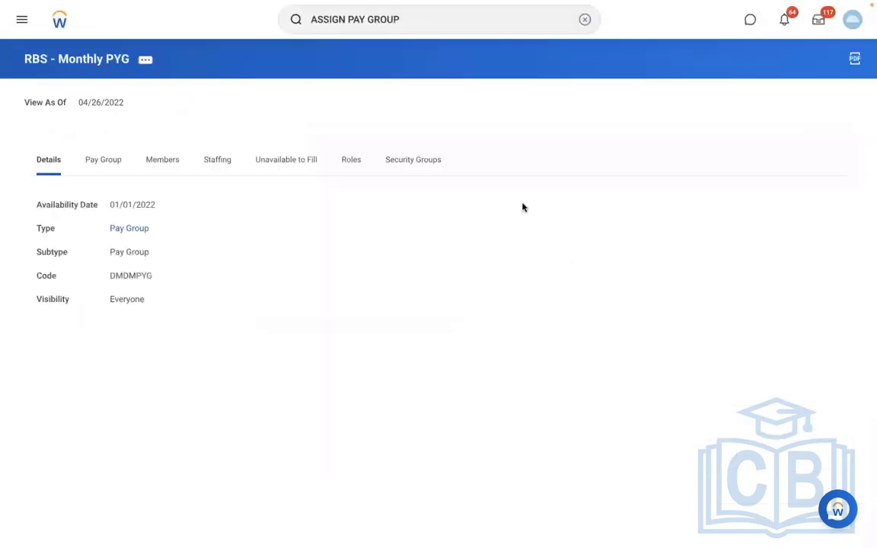
left_click(584, 20)
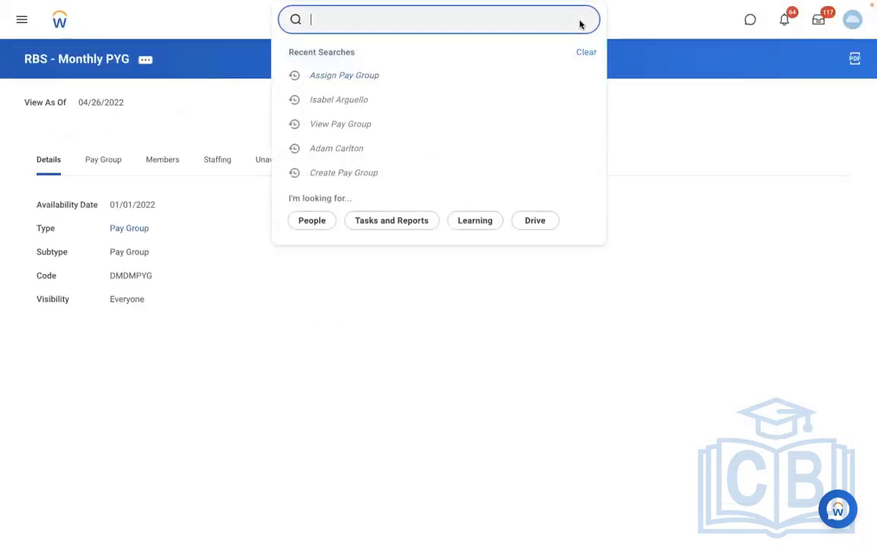
- Search 'create sup org:' and launch the Create Supervisory Organization task
type("create")
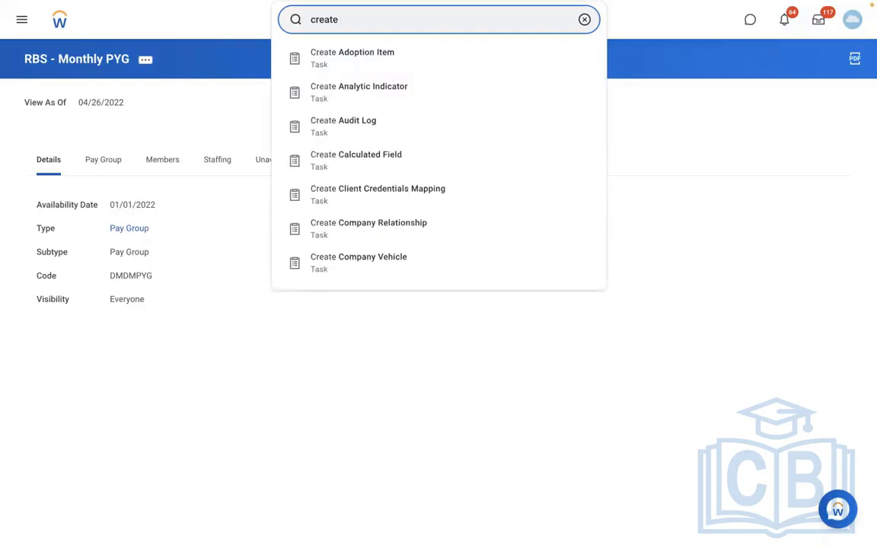
key("BackSpace")
key("BackSpace")
key("BackSpace")
key("BackSpace")
key("BackSpace")
key("BackSpace")
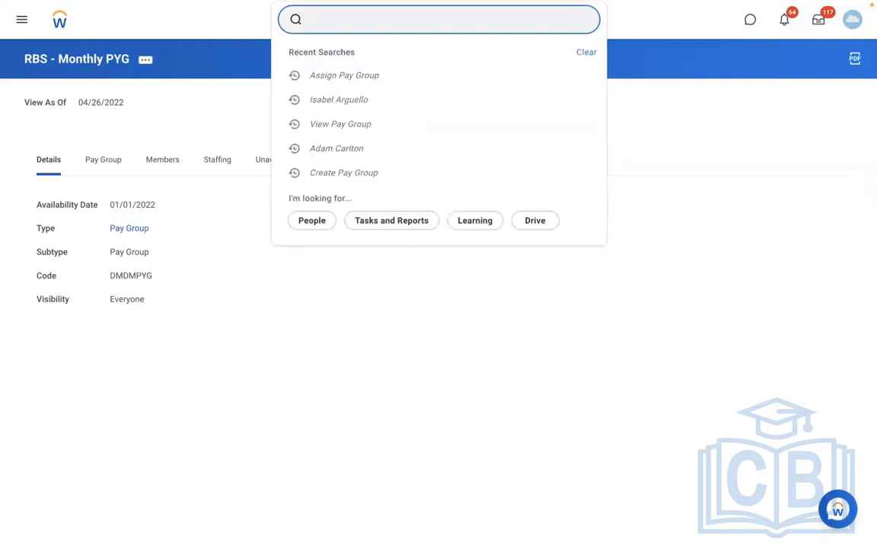
type("create")
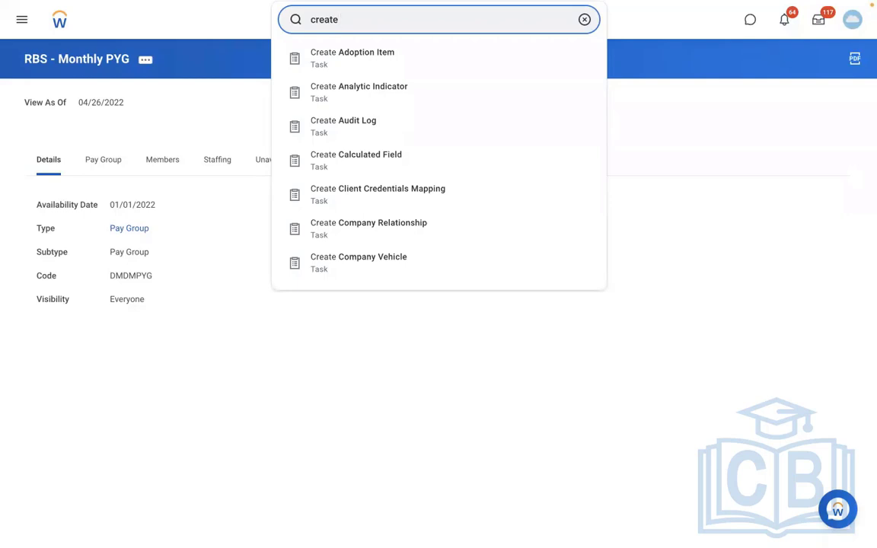
type("sup org:")
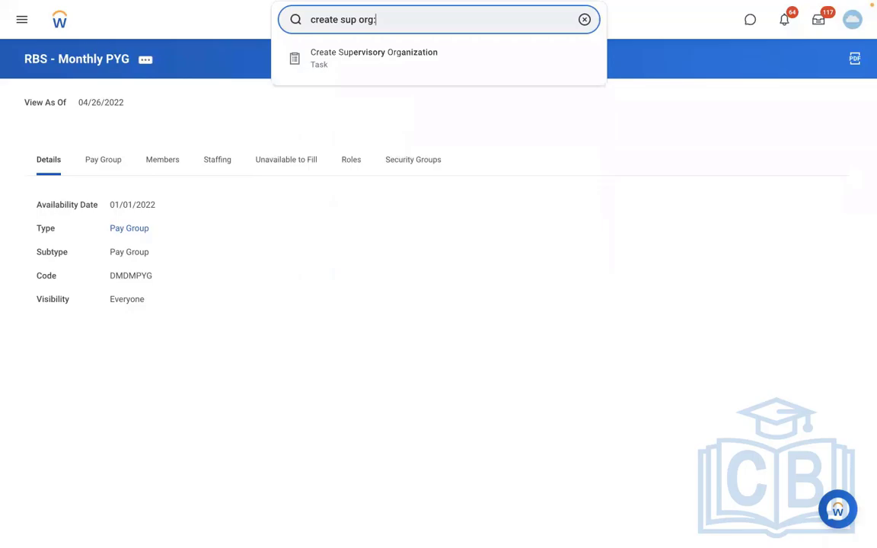
left_click(444, 59)
- Create the reorganization 'RMS - Reorganization' dated 01/01/2022 and confirm it
left_click(365, 152)
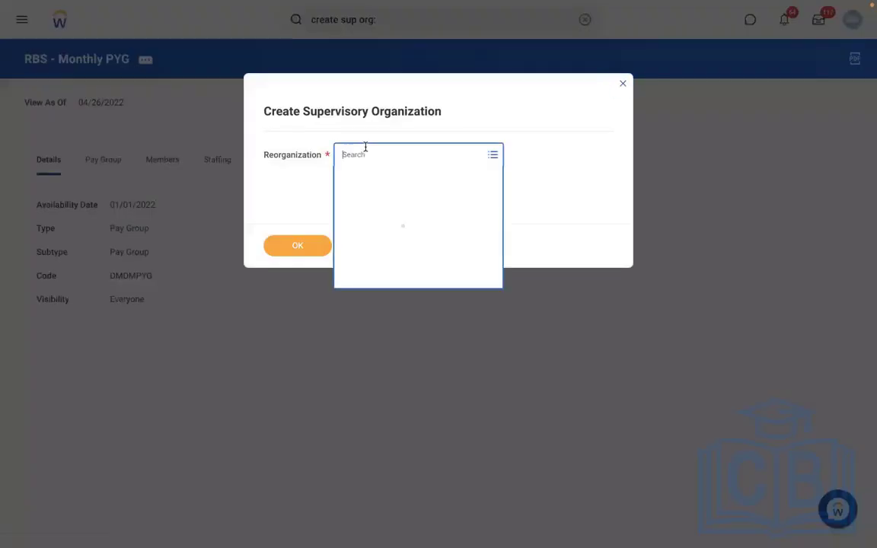
left_click(364, 253)
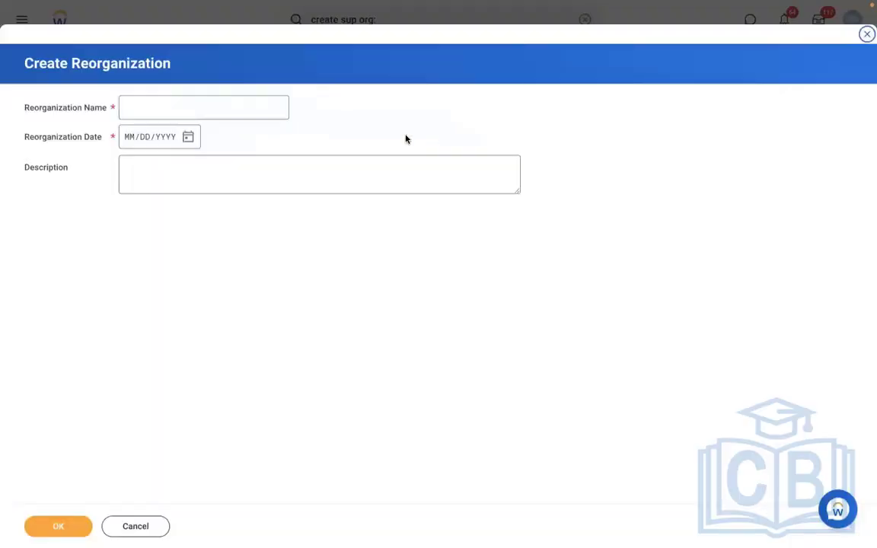
left_click(149, 106)
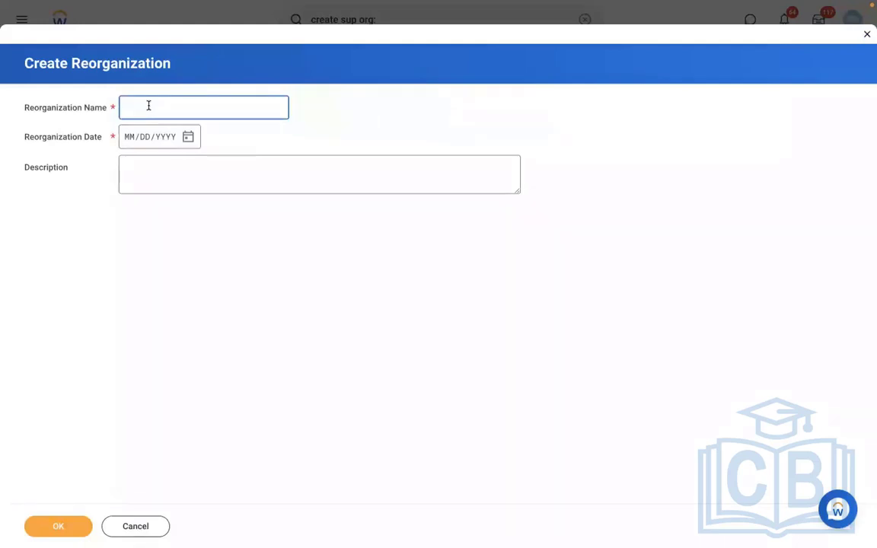
type("RMS - Reorganization")
left_click(129, 143)
type("01012")
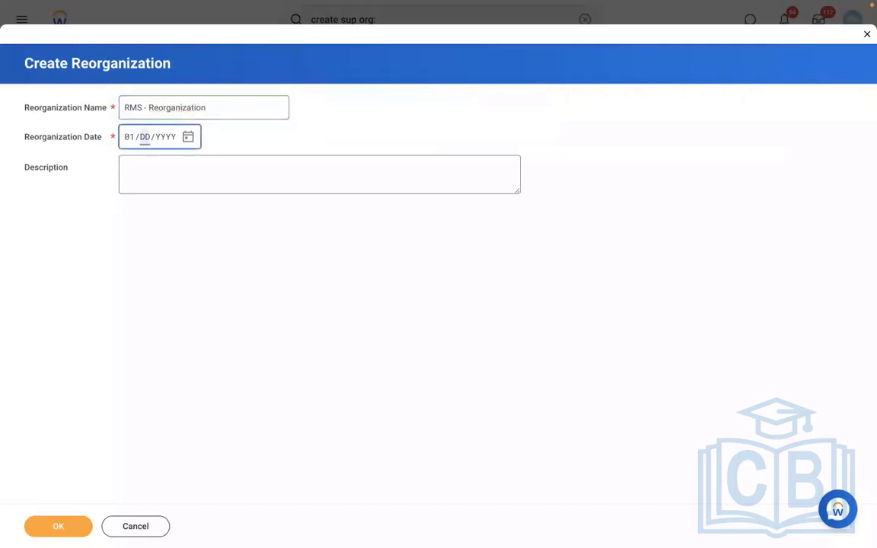
left_click(50, 531)
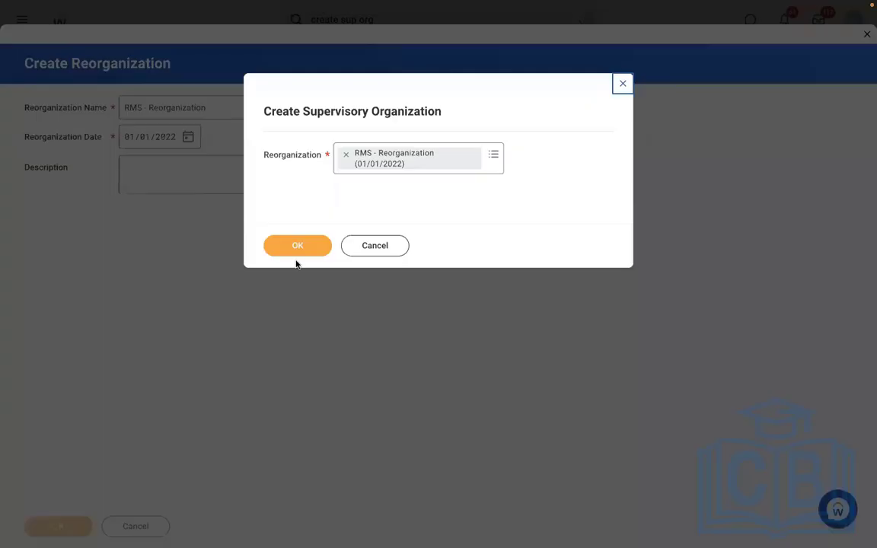
left_click(288, 245)
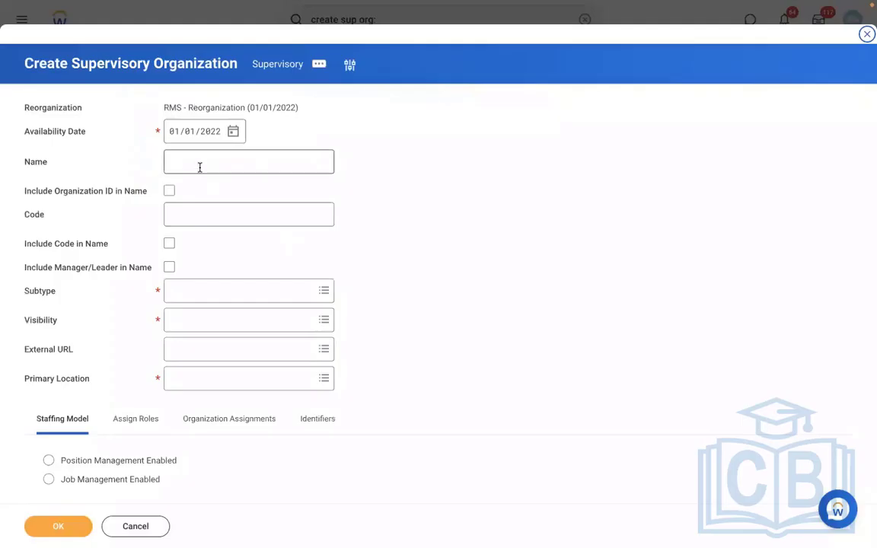
left_click(200, 167)
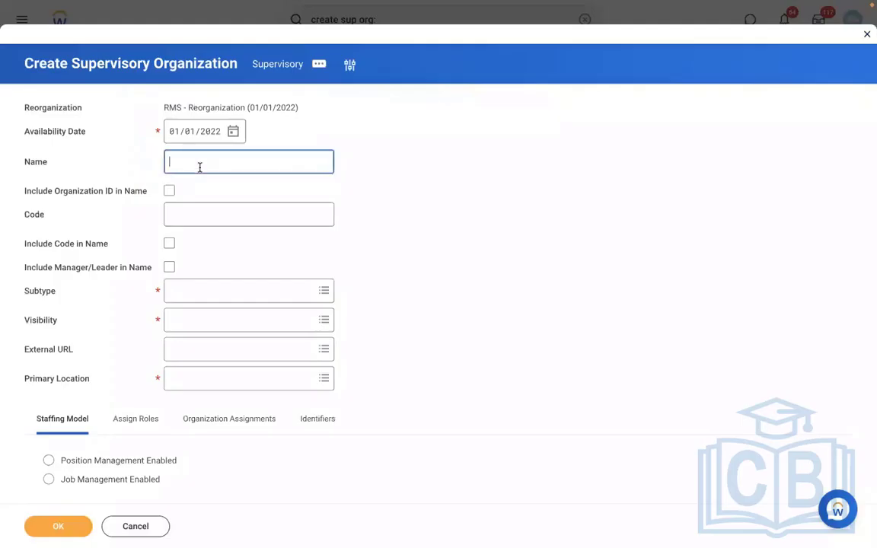
- Name the organization 'RMS - Manufacturing', code RMS 001, include manager name, subtype Division
type("RMS - Manufacturing")
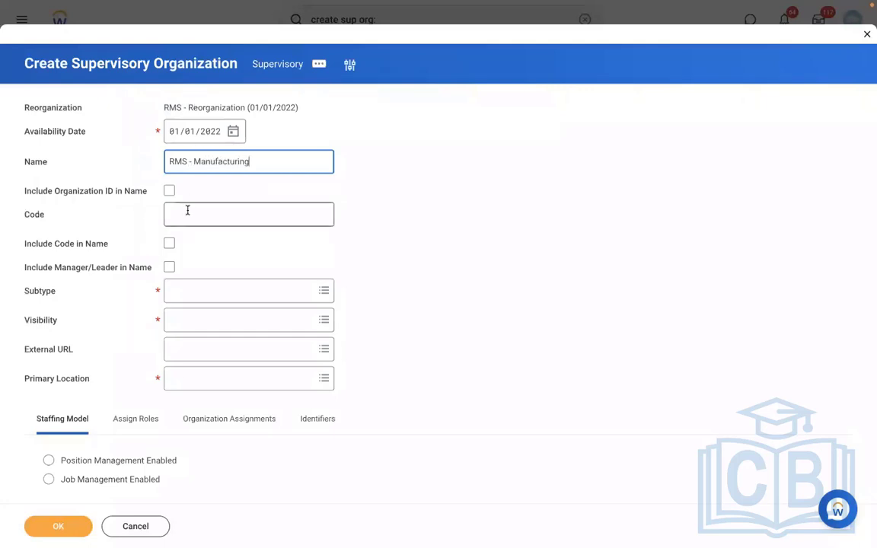
left_click(187, 210)
type("RMS")
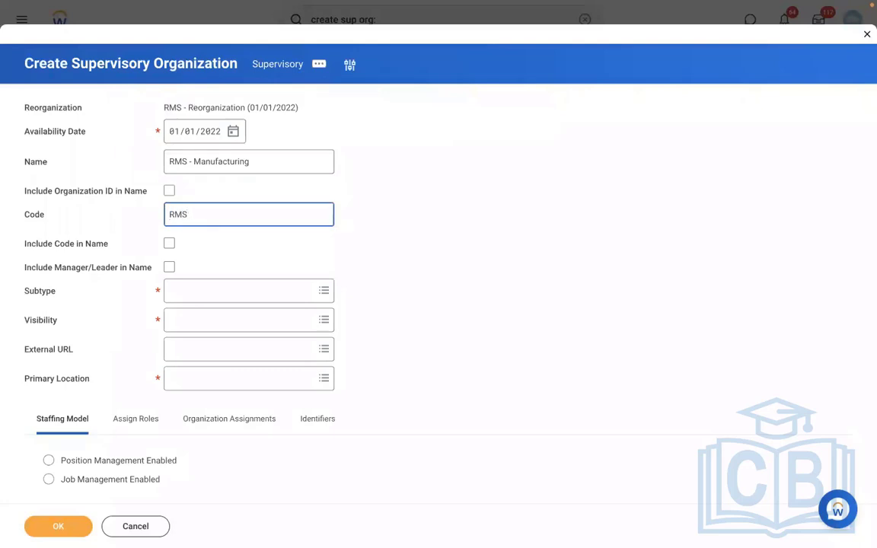
type(" 001")
left_click(170, 268)
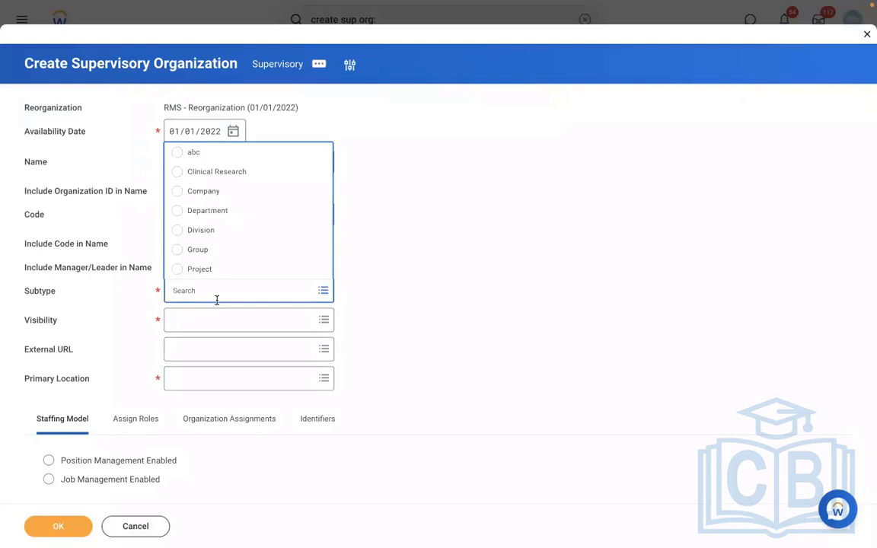
left_click(194, 230)
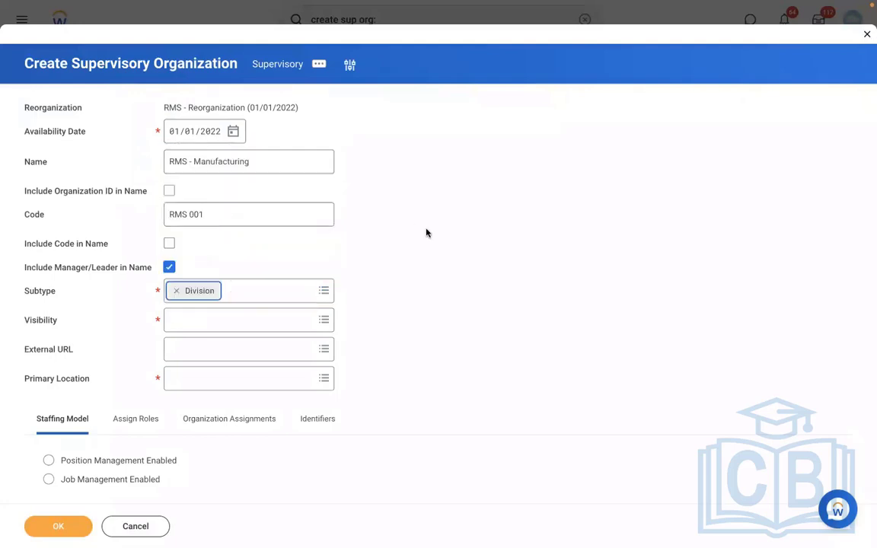
- Make it visible to Everyone, locate it in New York, enable position management, and submit
left_click(178, 327)
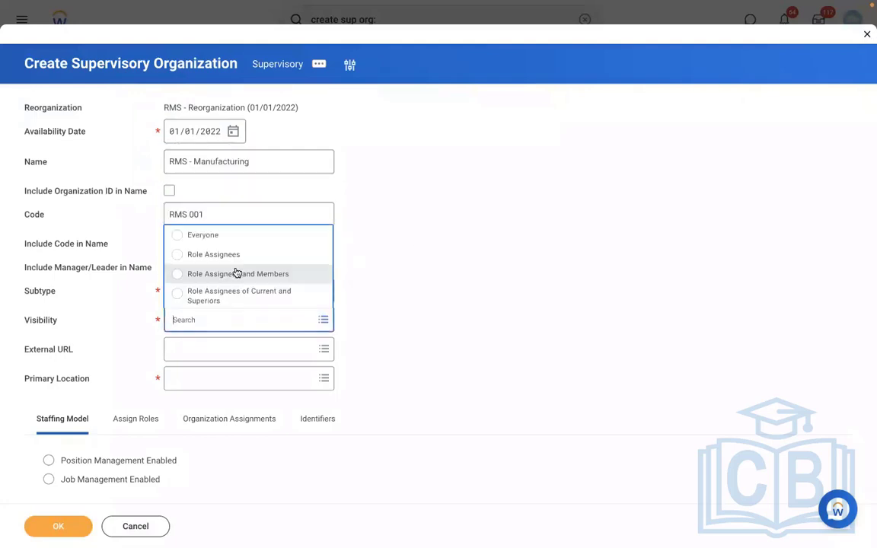
left_click(194, 236)
left_click(198, 378)
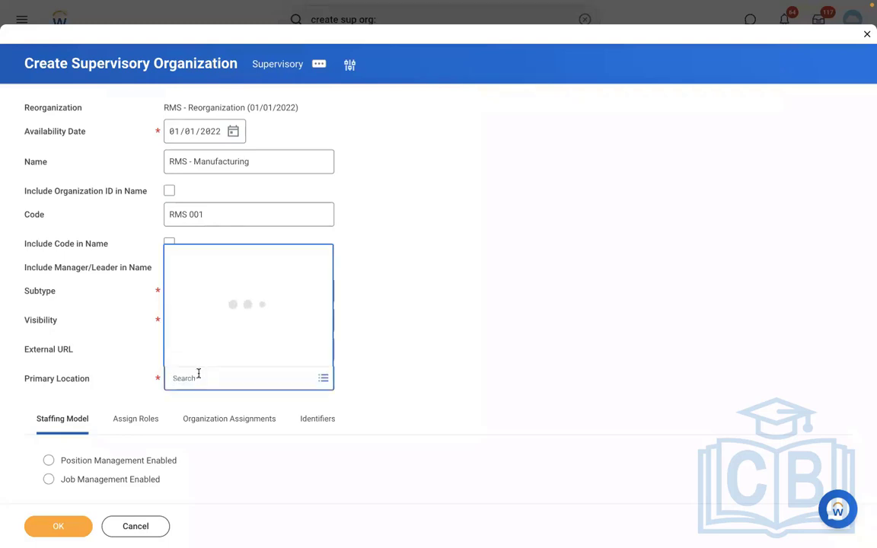
type("NEW YORK")
key("Return")
left_click(187, 201)
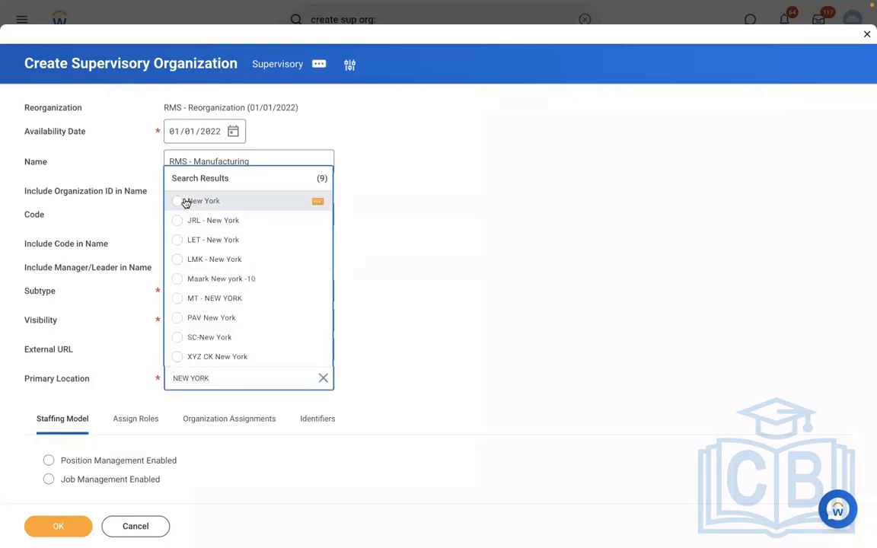
left_click(81, 461)
left_click(60, 526)
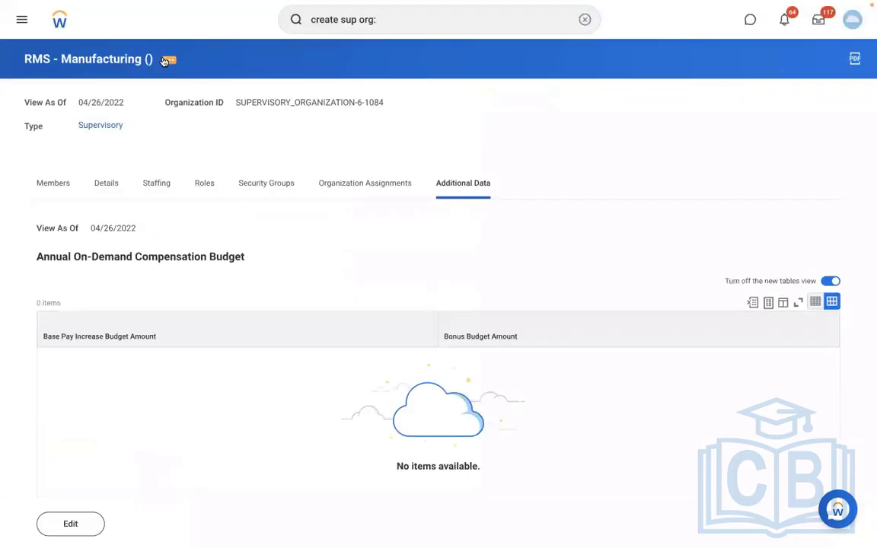
- Create a new business process definition of type Create Position for RMS - Manufacturing
left_click(164, 60)
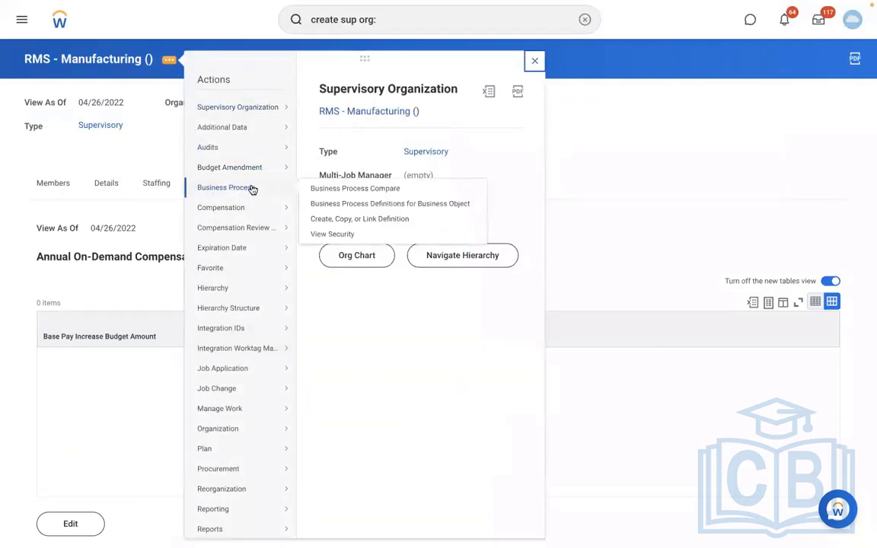
left_click(337, 223)
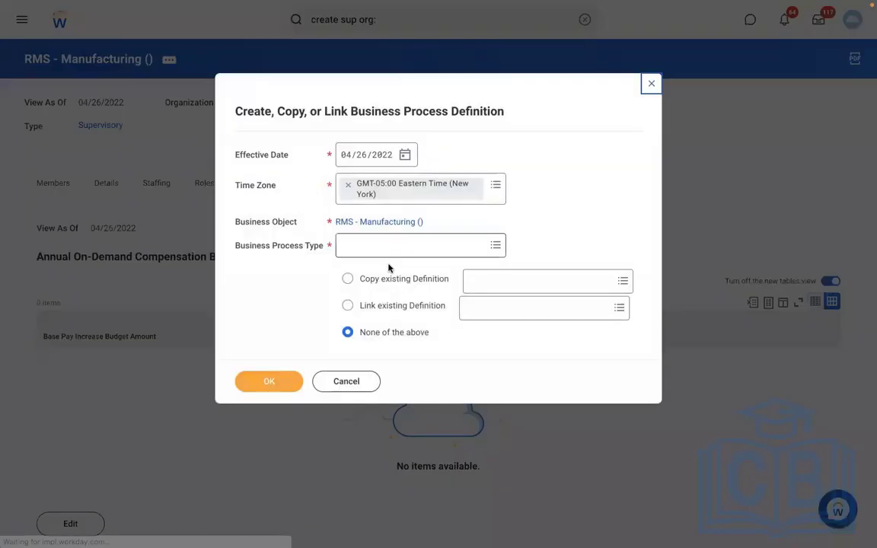
left_click(367, 248)
type("cREAT")
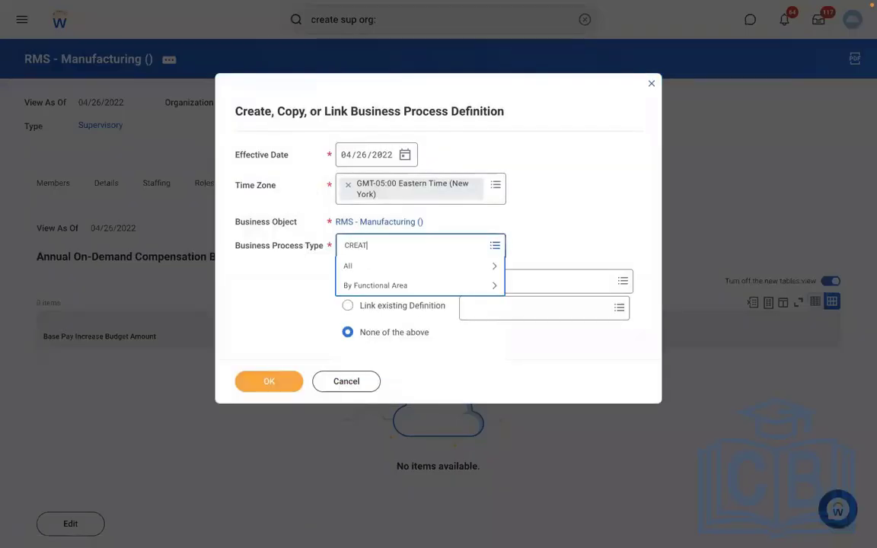
type("E POSITION")
key("Return")
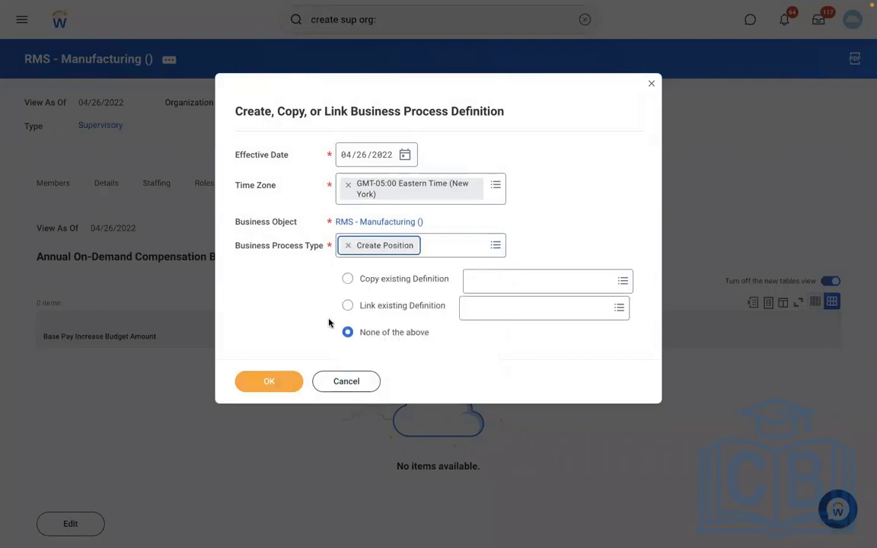
left_click(273, 386)
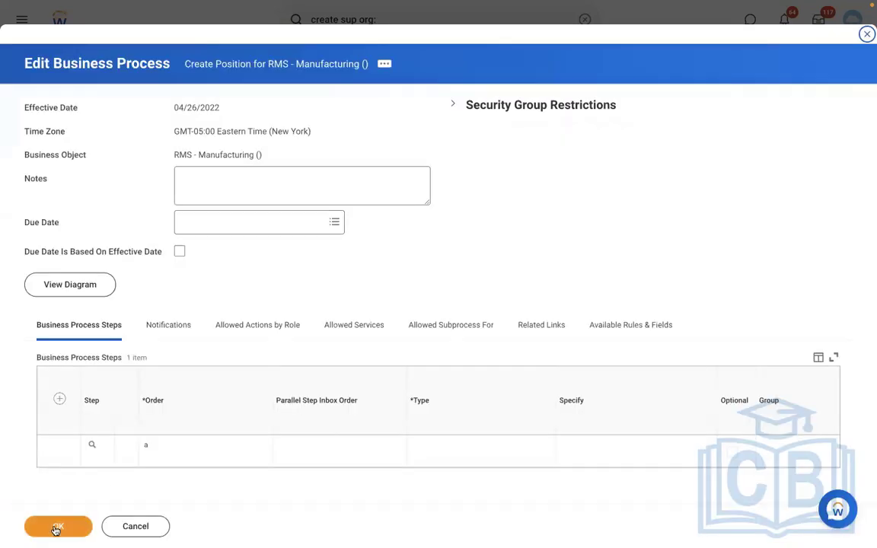
- Save the Create Position definition, return to RMS - Manufacturing, and view its Staffing details
left_click(59, 526)
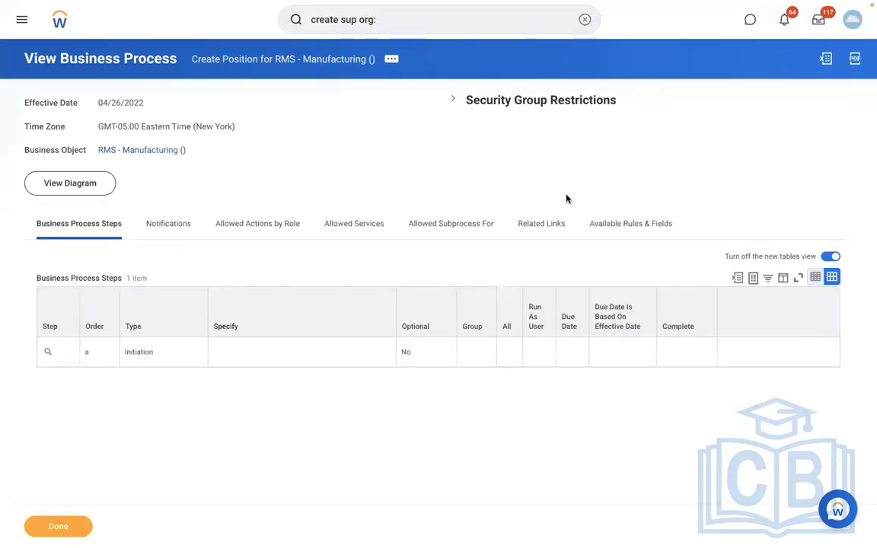
left_click(141, 150)
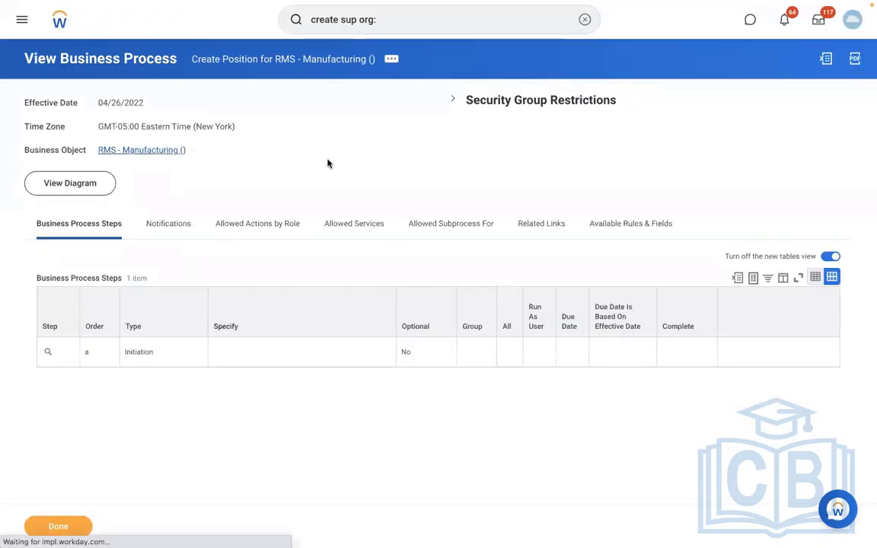
left_click(163, 183)
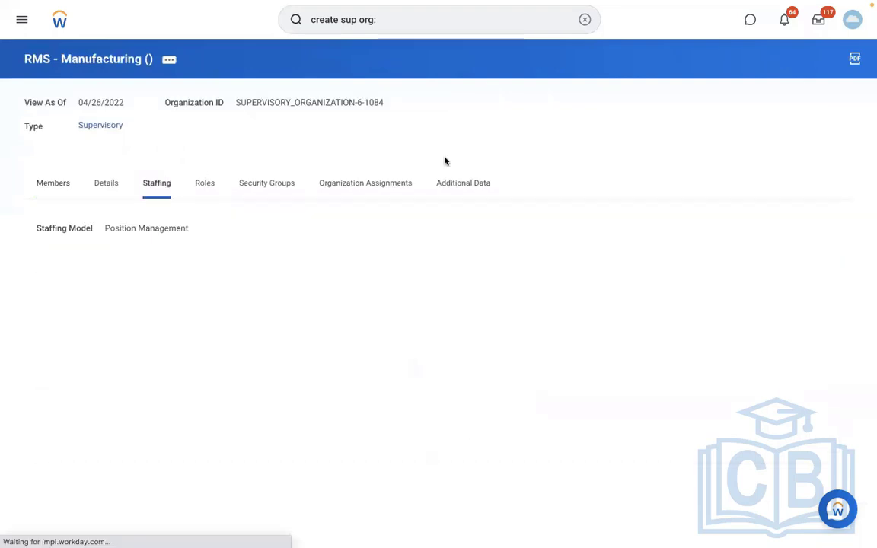
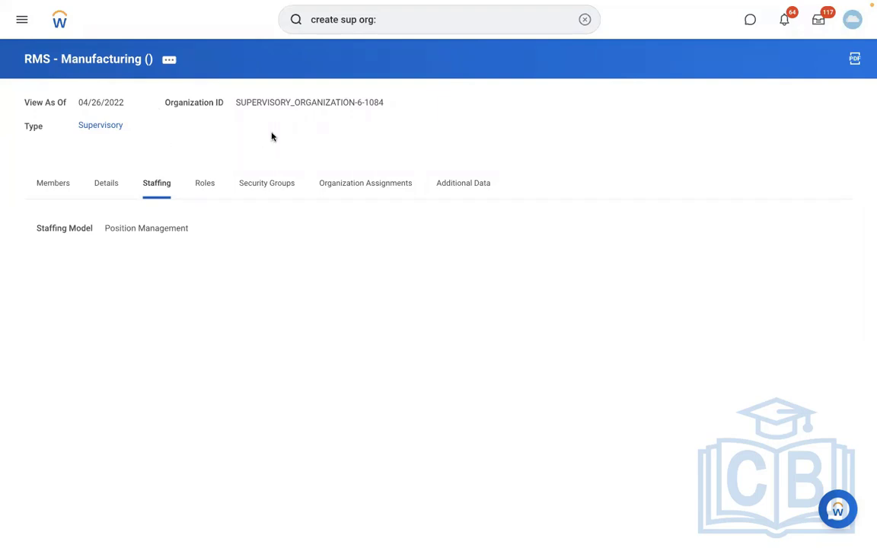
- Open Create Pay Group Automatic Assignment Rule with description 'RBS - PYG Automatic Assignment rule'
left_click(585, 21)
type("C")
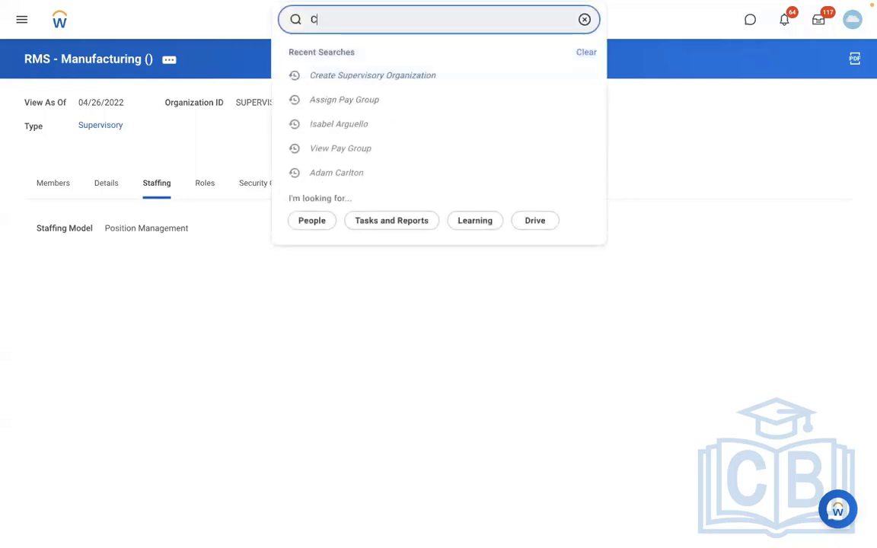
type("REATE PAY GROUP AUTO ")
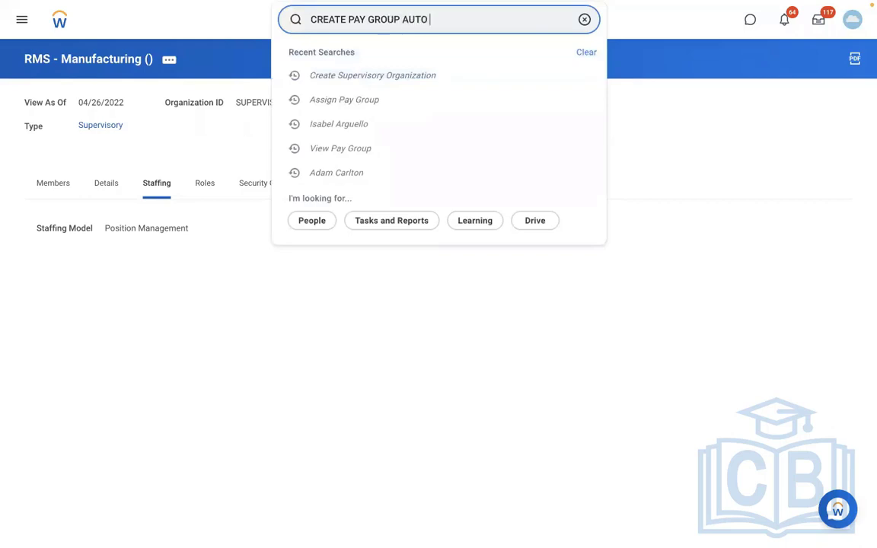
type("RULE")
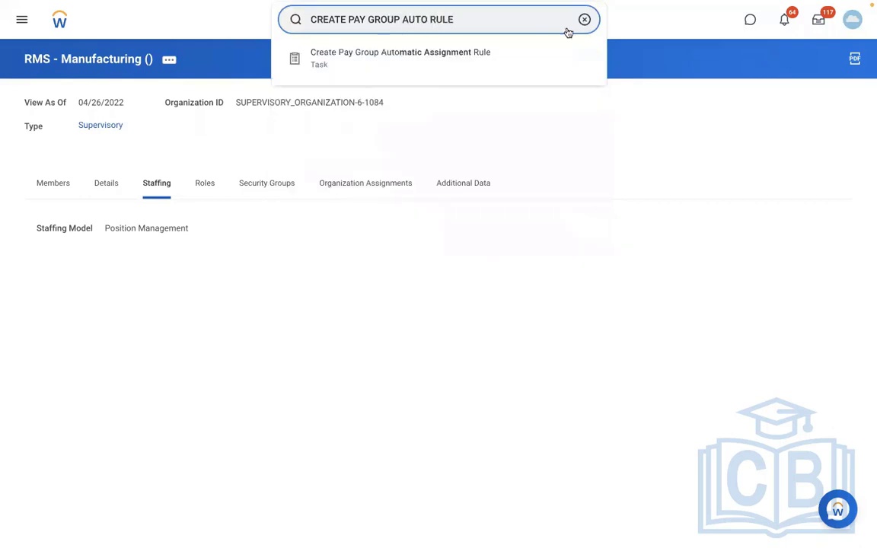
left_click(464, 54)
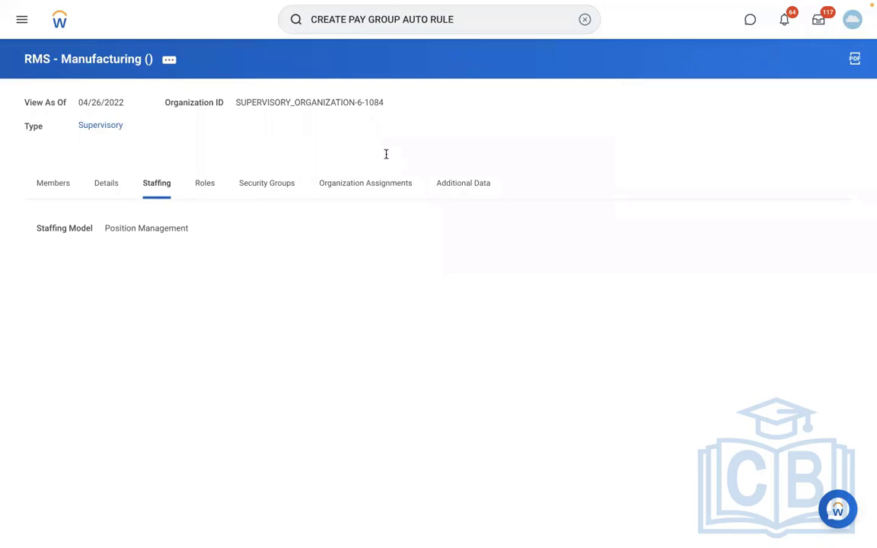
left_click(193, 112)
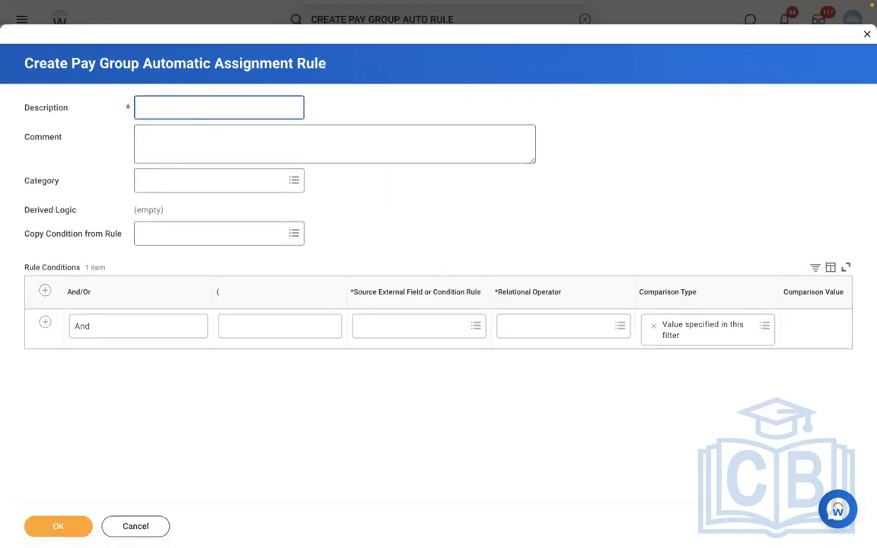
type("RBS")
type("- PYG Automatic A")
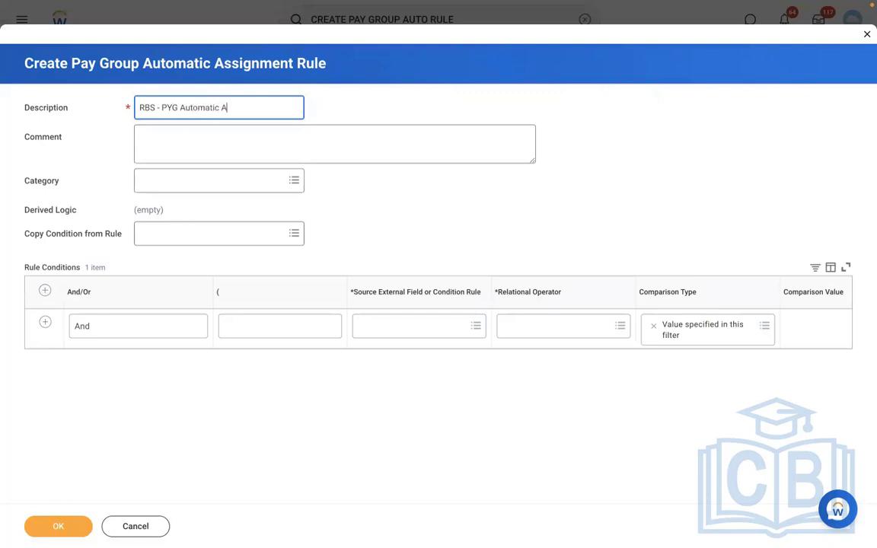
type("ssignment rule")
- Look over the condition's source field choices, then add a second condition row
left_click(381, 328)
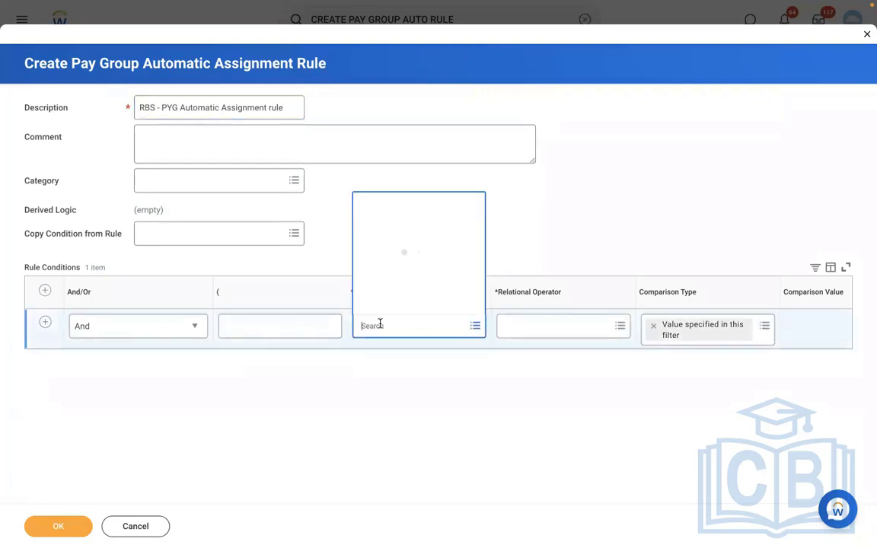
left_click(568, 201)
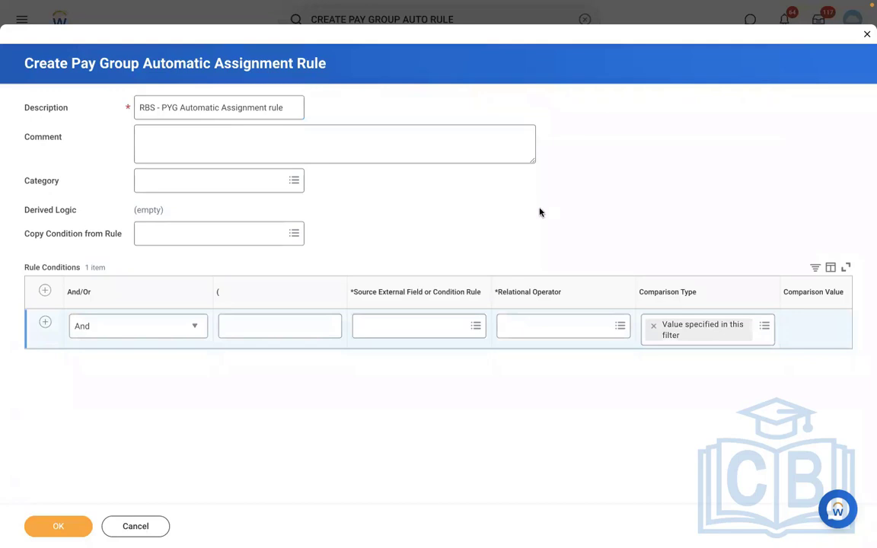
left_click(46, 325)
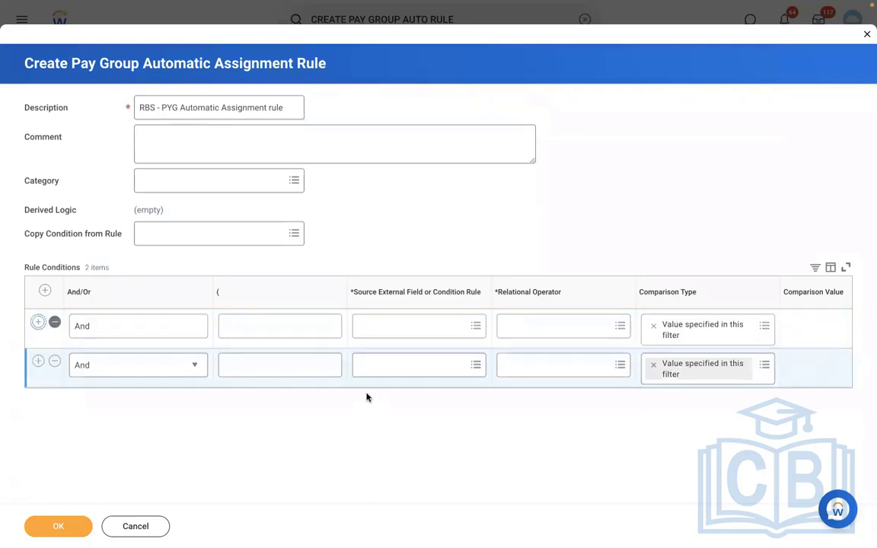
- Set the first condition's source field to Supervisory Organization for Worker
left_click(382, 326)
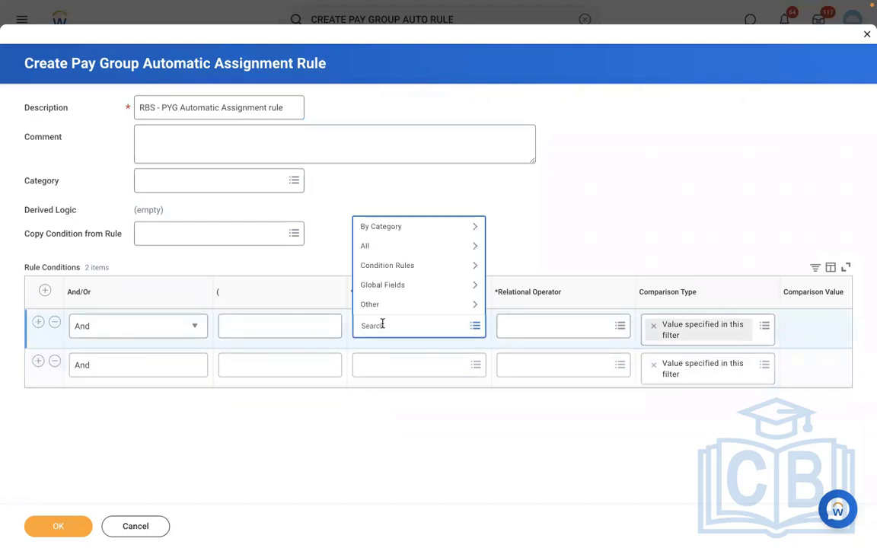
type("supervisory org")
key("Return")
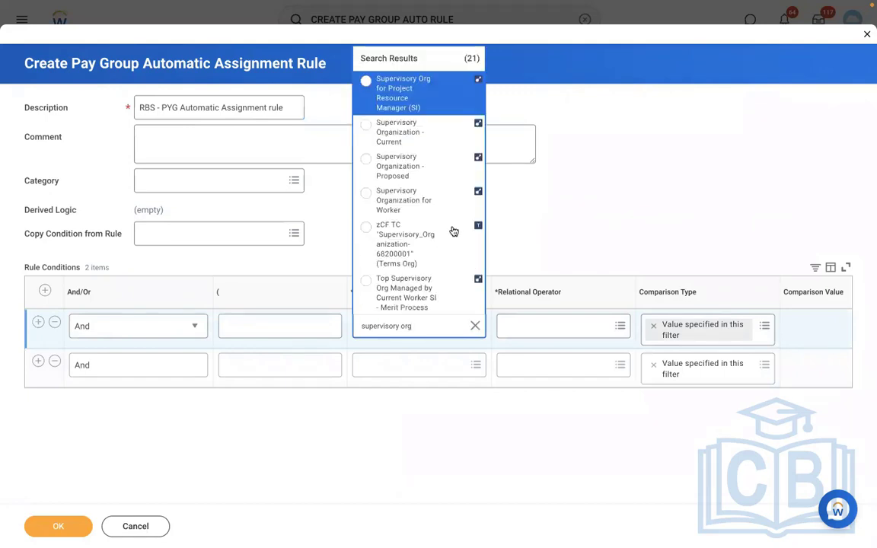
left_click(413, 196)
- Use operator 'in the selection list' with comparison value RMS - Manufacturing ()
left_click(553, 326)
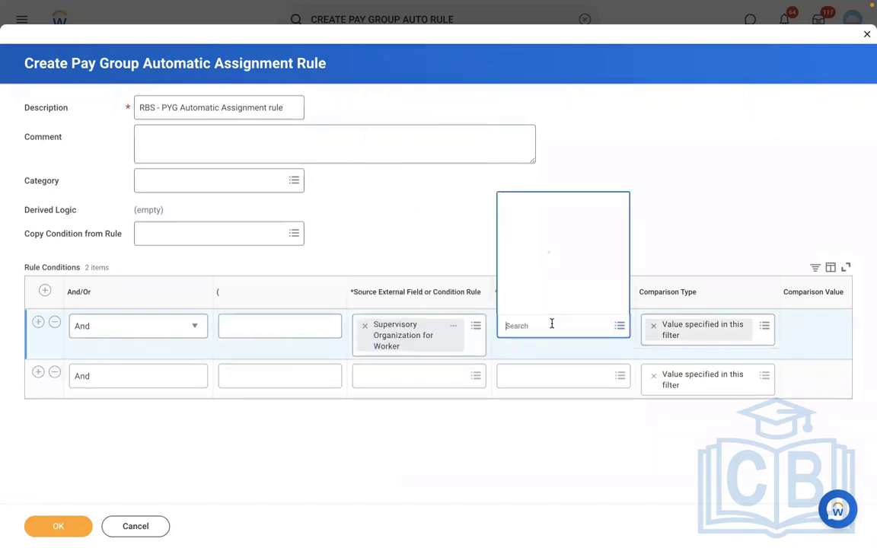
left_click(536, 286)
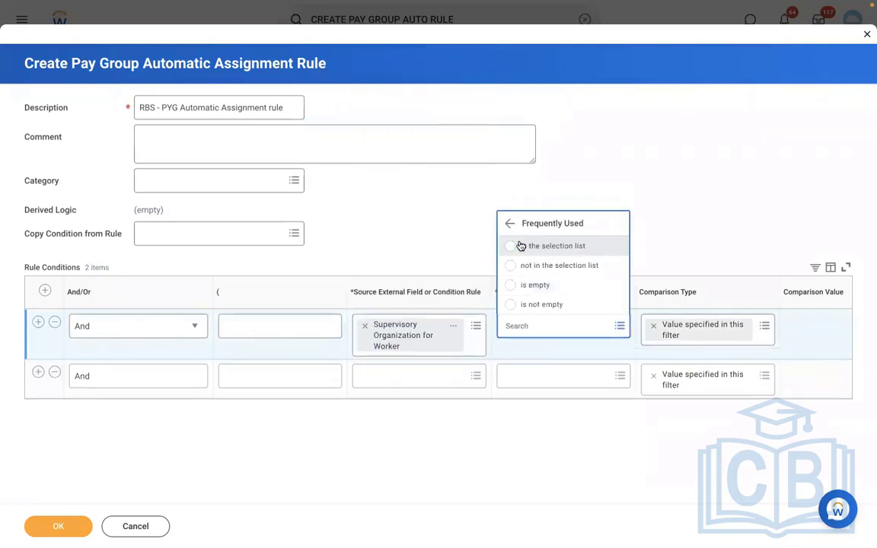
left_click(520, 245)
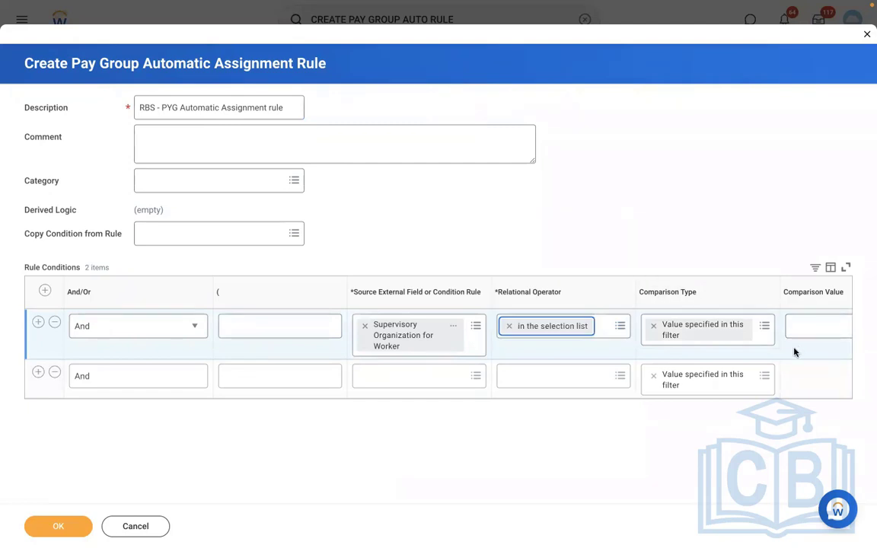
scroll(794, 352, "right", 2)
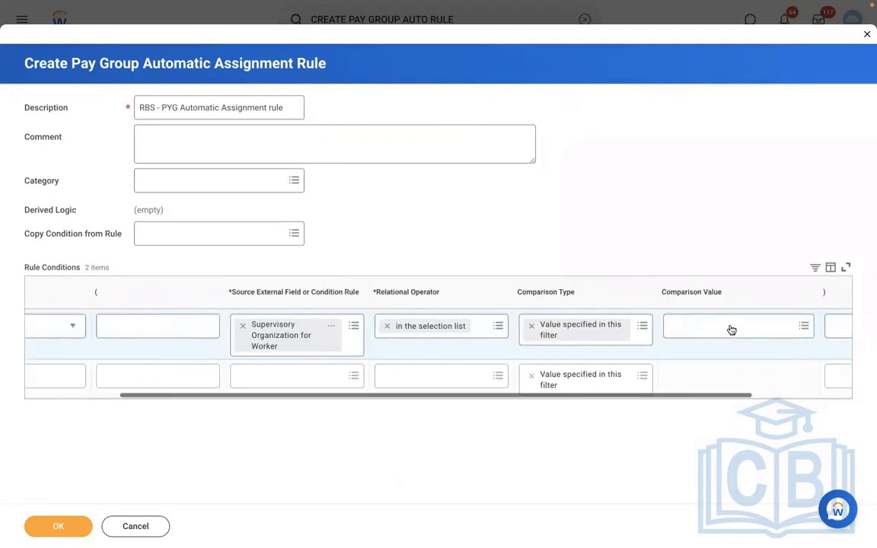
left_click(681, 326)
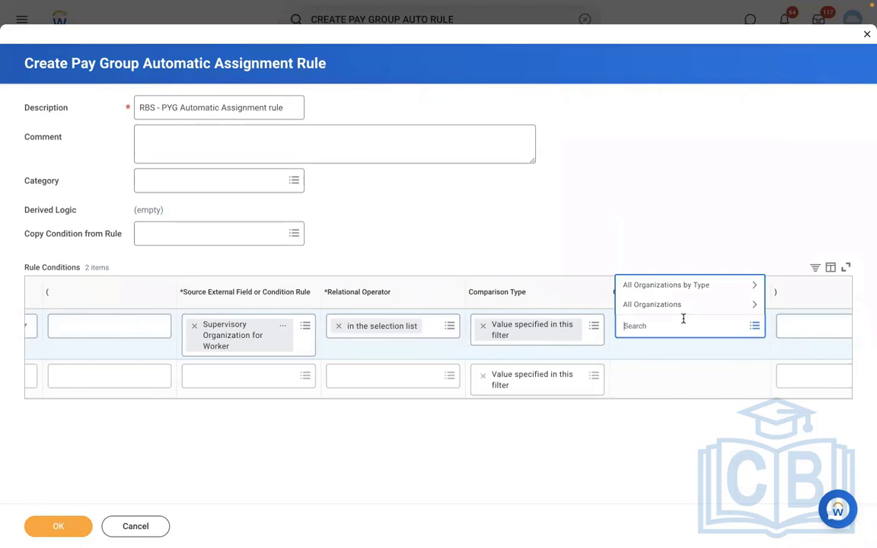
type("rms")
key("Return")
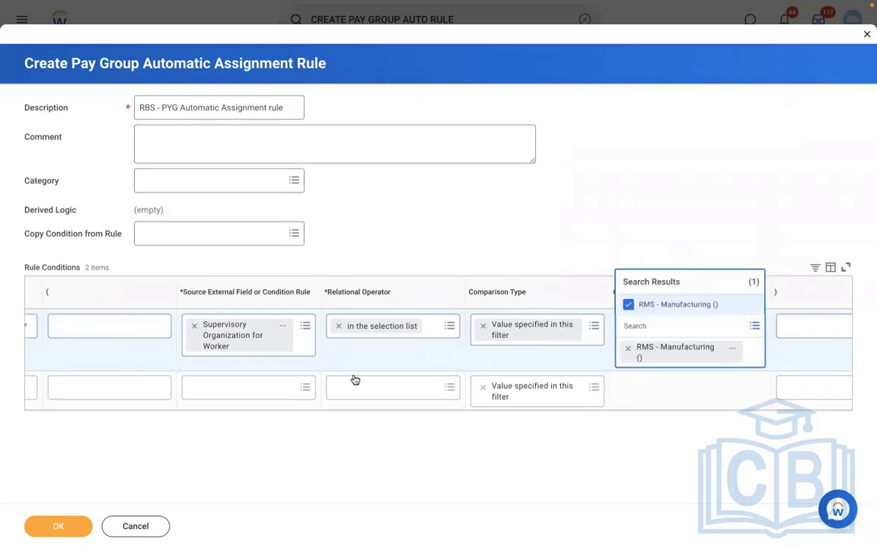
left_click(328, 396)
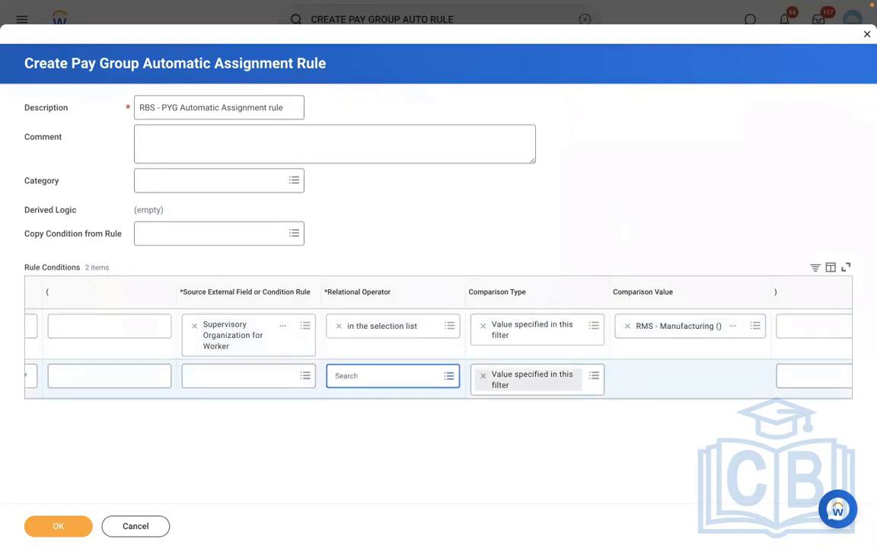
left_click(286, 395)
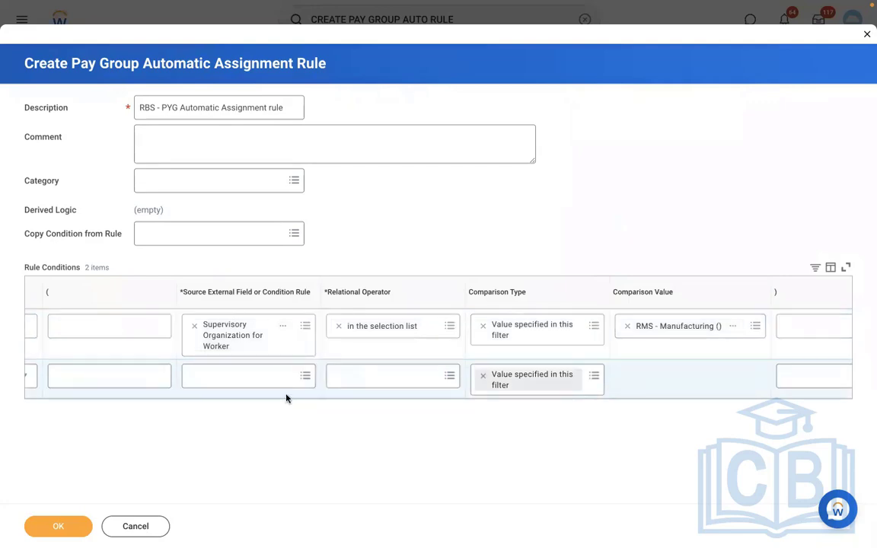
scroll(286, 395, "left", 1)
scroll(287, 397, "left", 3)
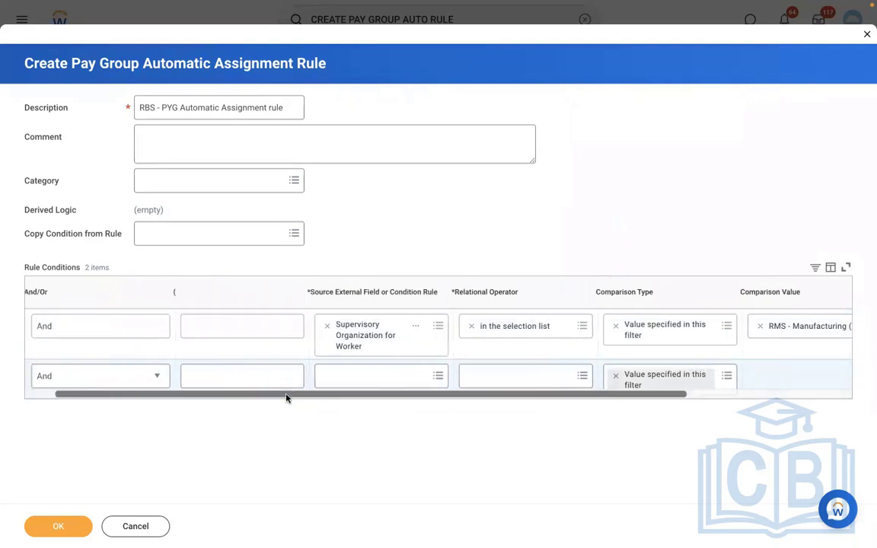
- Set the second condition's source field to Country for Location - Proposed
left_click(386, 377)
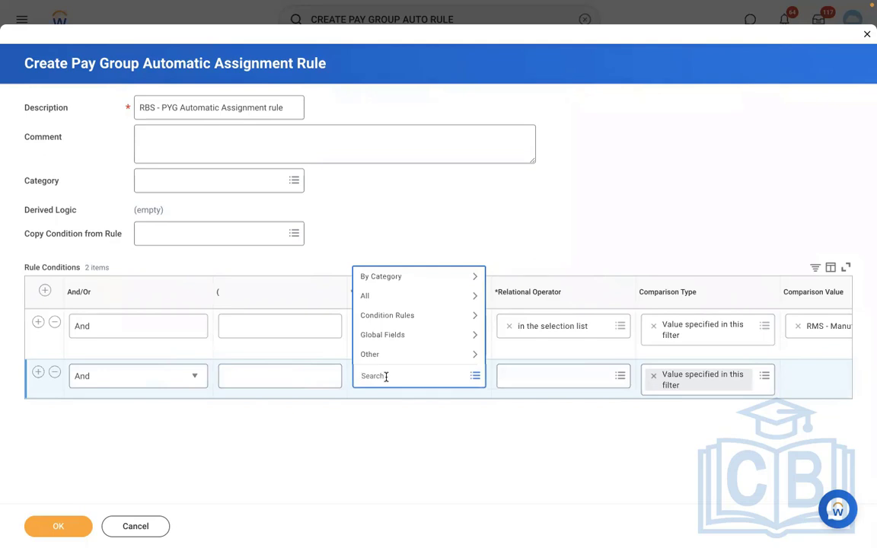
type("loc country")
key("Return")
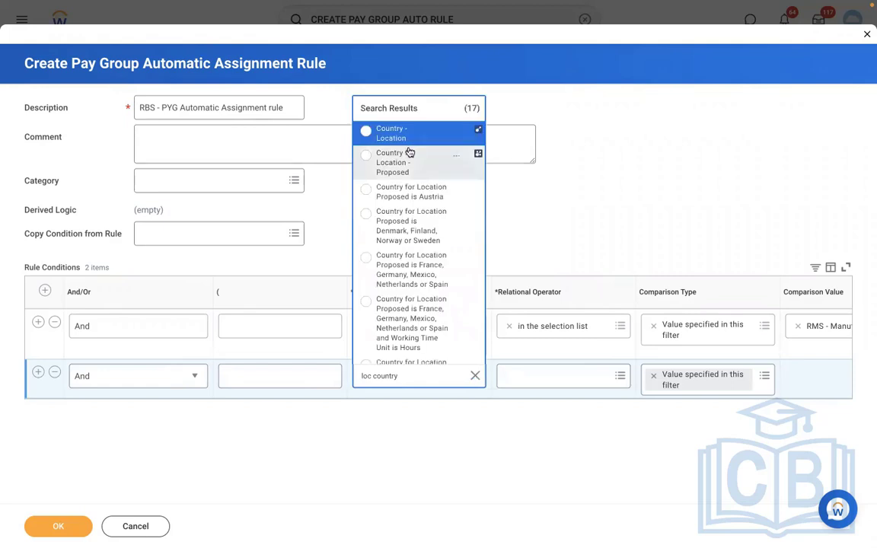
left_click(402, 170)
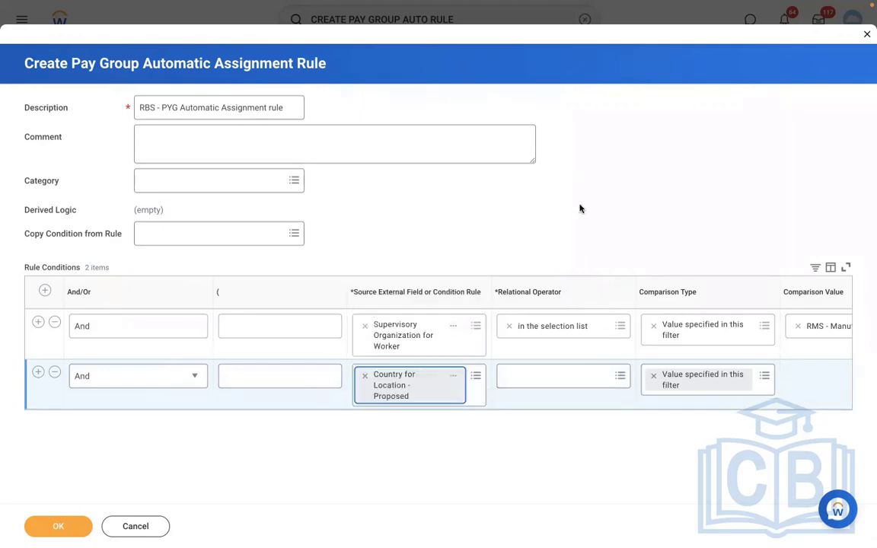
- Match 'any in the selection list' United States of America and save the rule
left_click(545, 378)
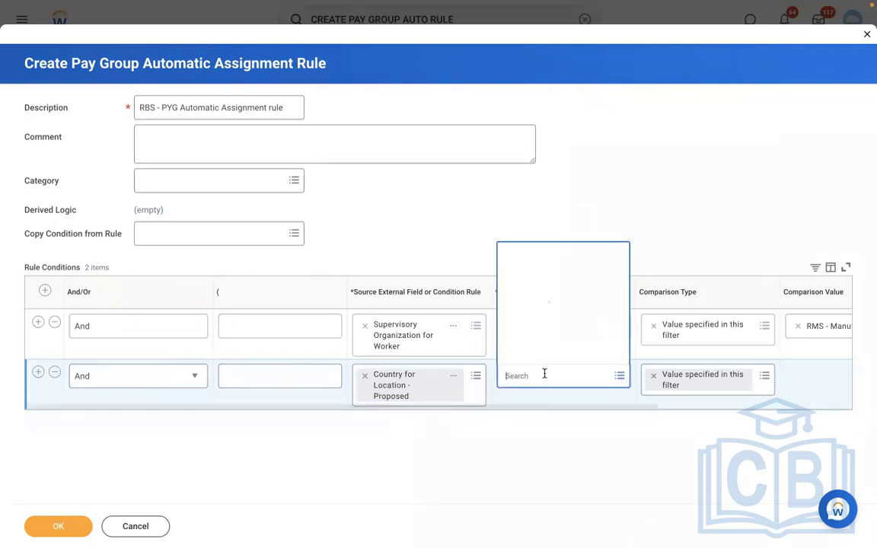
left_click(537, 335)
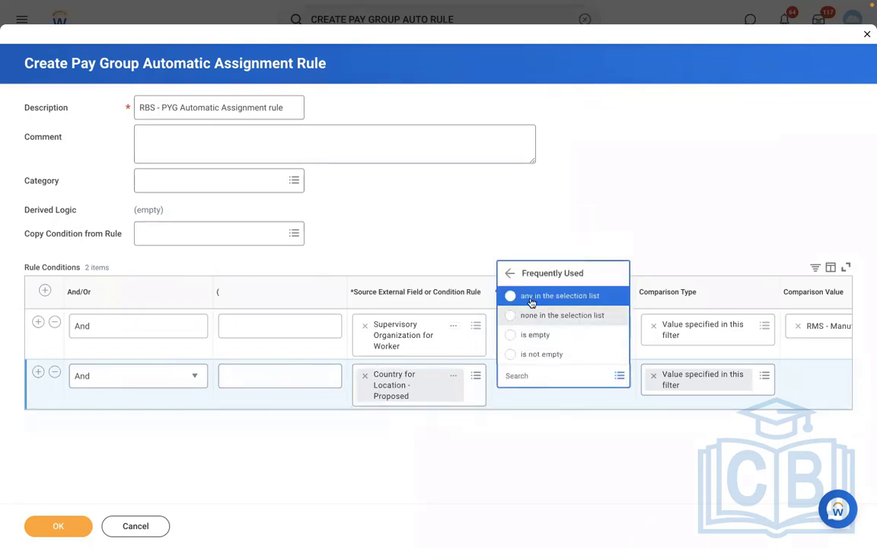
left_click(529, 300)
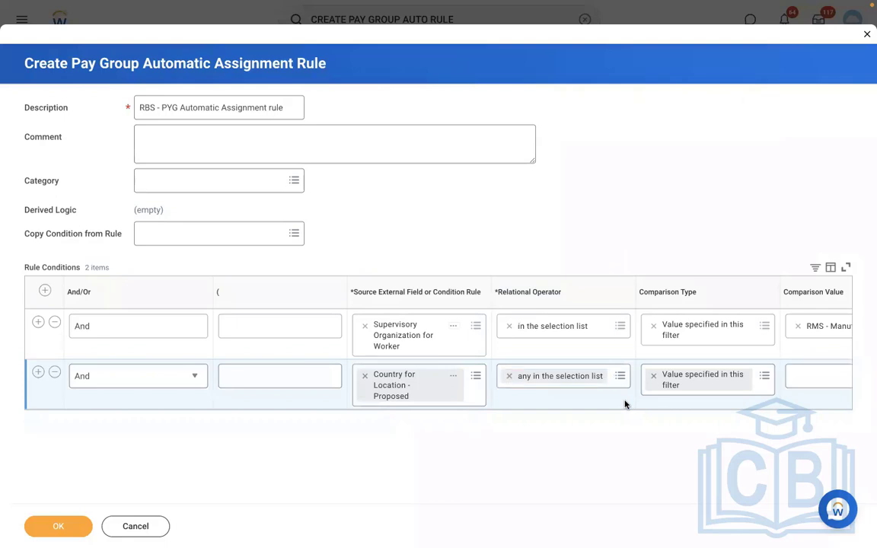
scroll(624, 405, "right", 4)
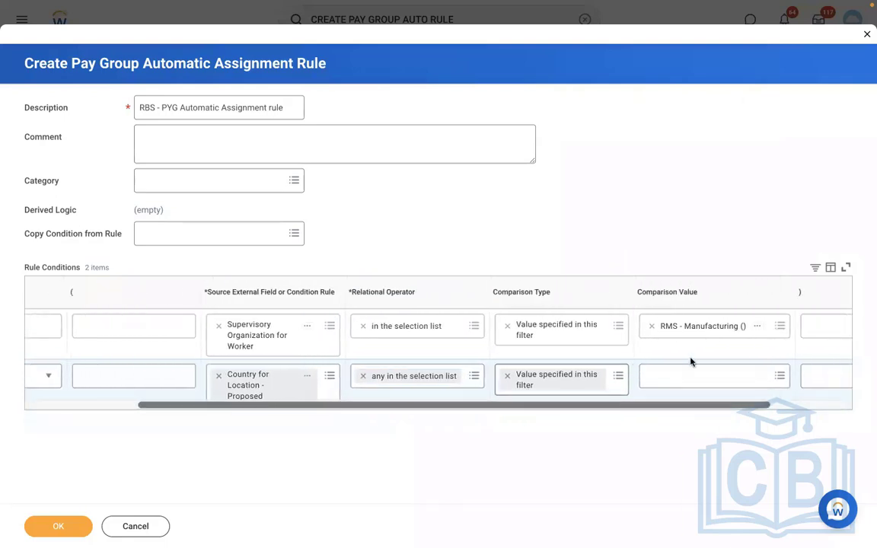
left_click(676, 378)
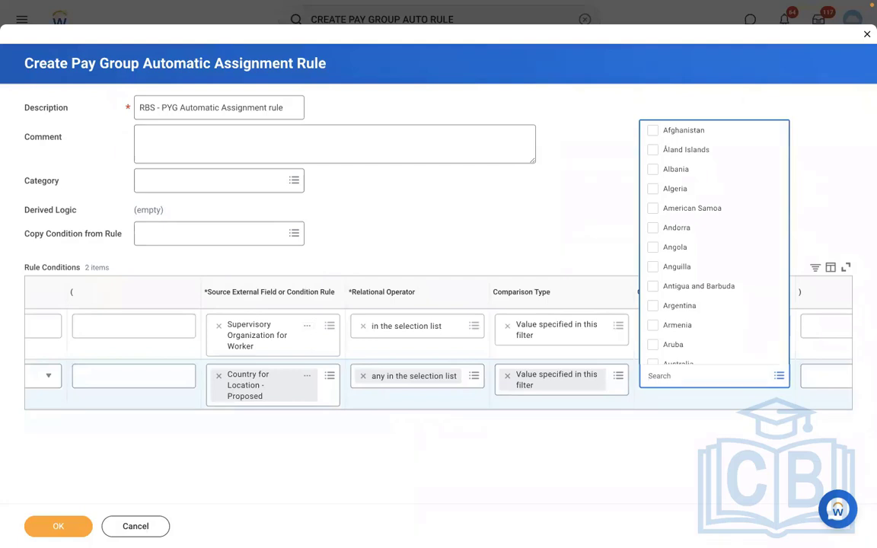
type("USA")
key("Return")
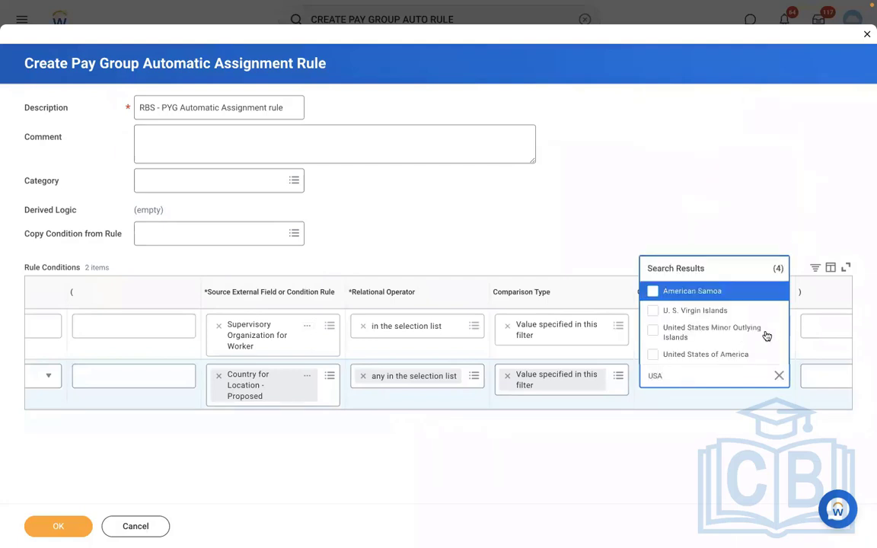
left_click(708, 355)
left_click(55, 527)
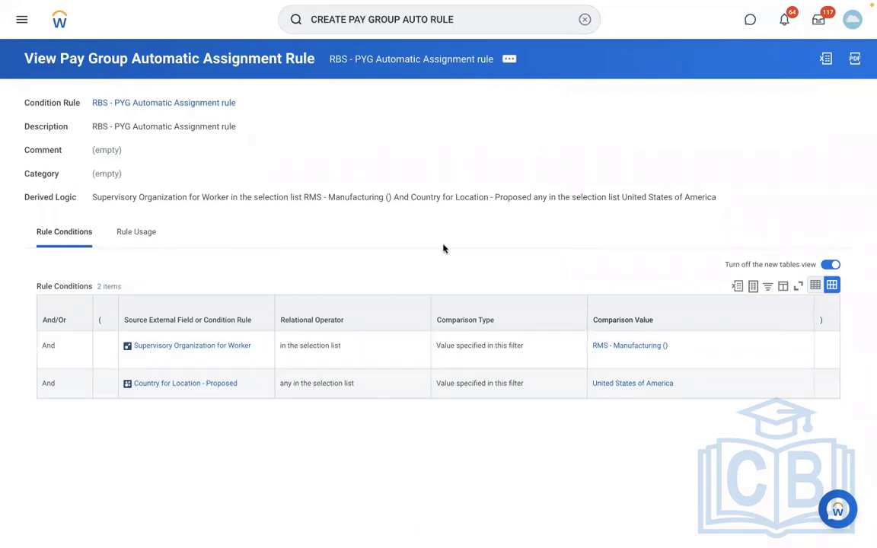
- Open the RBS - Monthly PYG pay group via View Pay Group
left_click(506, 61)
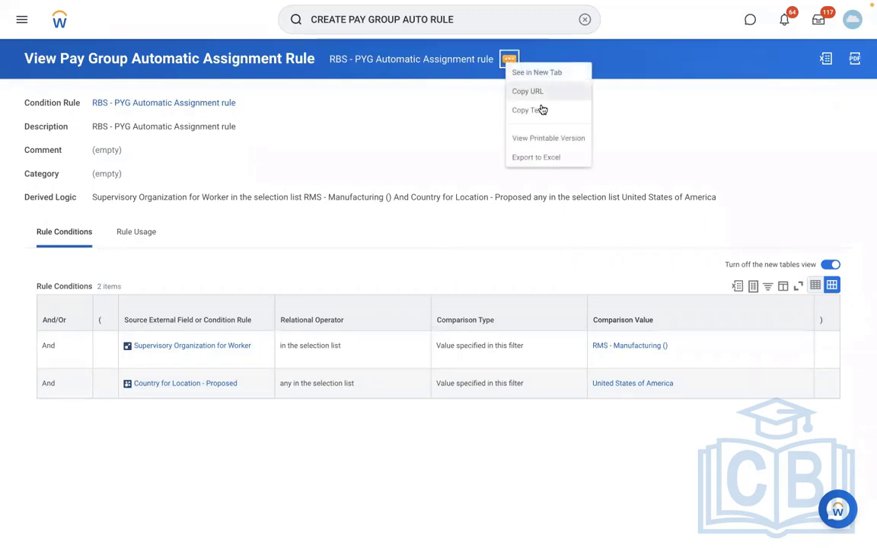
left_click(585, 20)
type("EDIT")
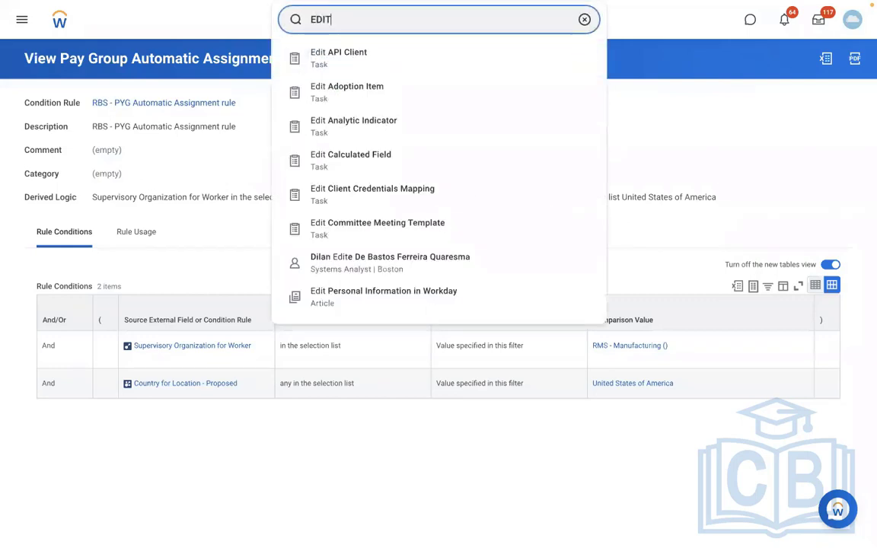
key("BackSpace")
key("BackSpace")
key("BackSpace")
key("BackSpace")
type("ViEW PAY GROUP")
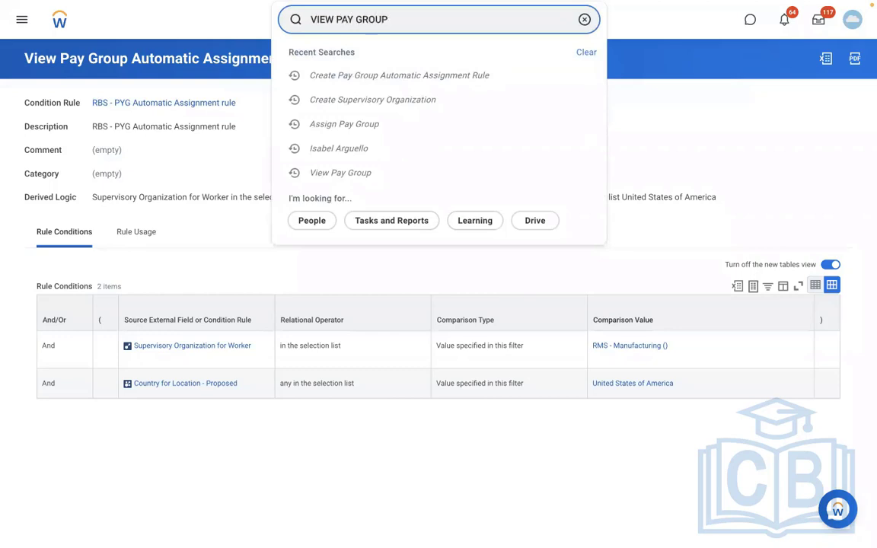
left_click(437, 64)
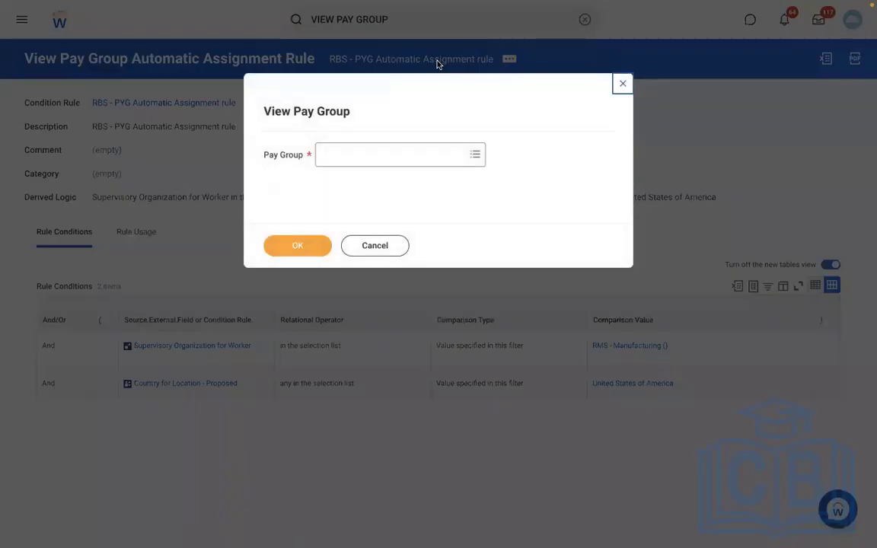
left_click(360, 154)
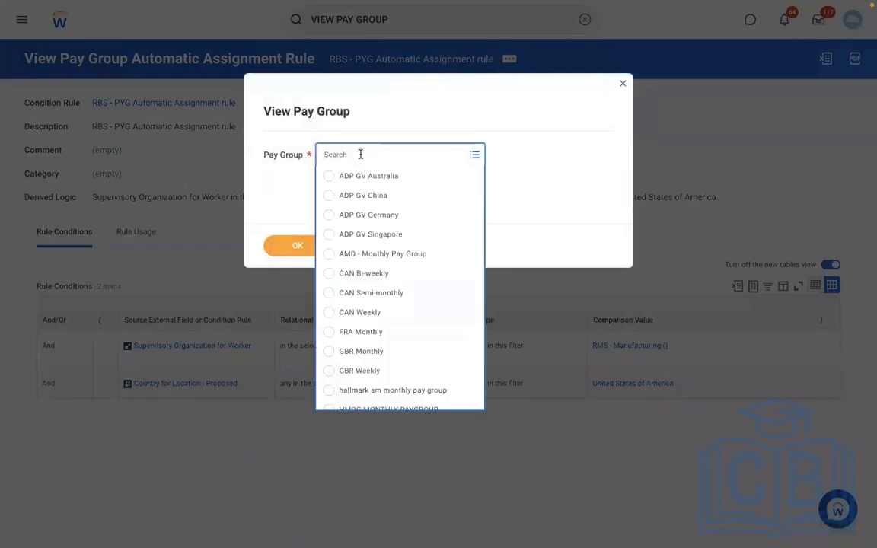
type("RBS")
key("Return")
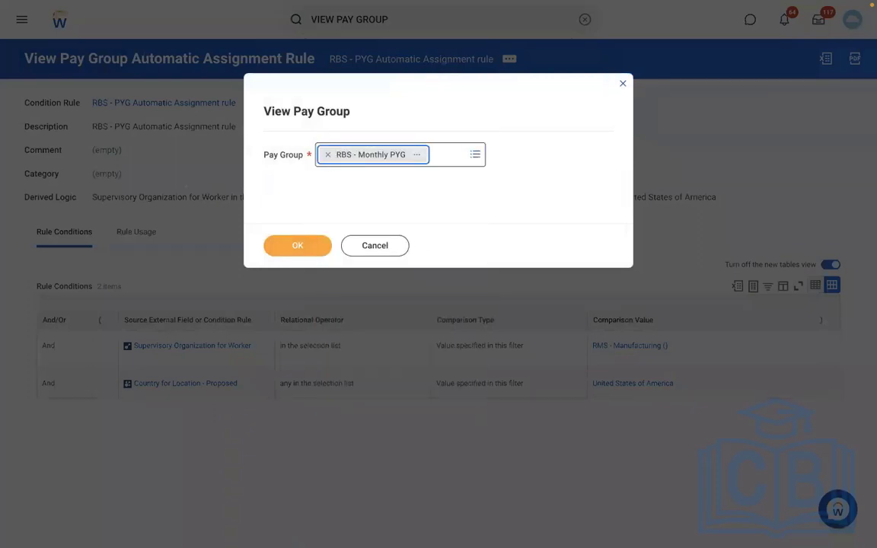
left_click(298, 246)
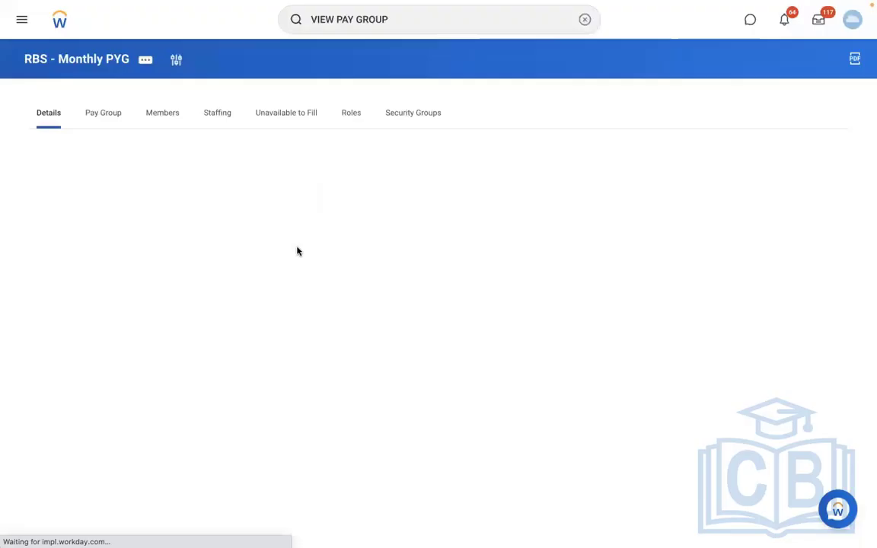
- Choose Edit Organization from the pay group's related actions
left_click(146, 64)
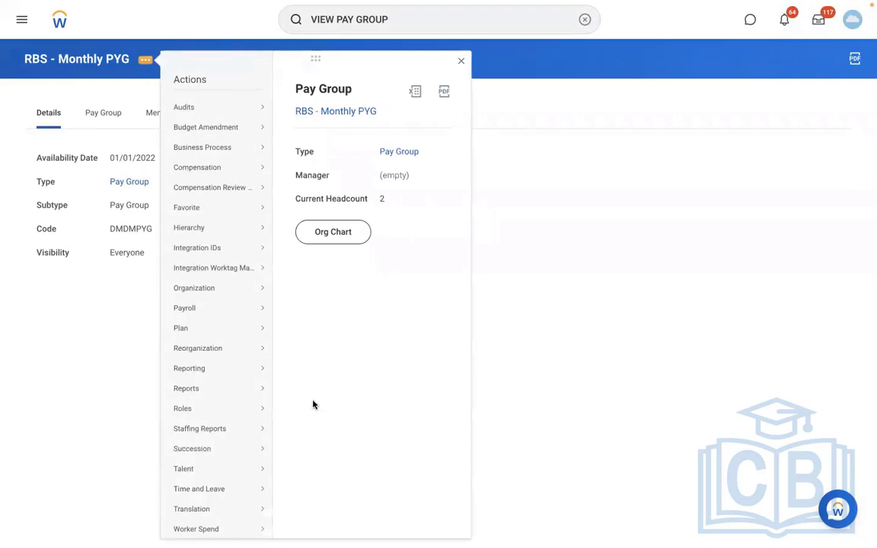
mouse_move(201, 291)
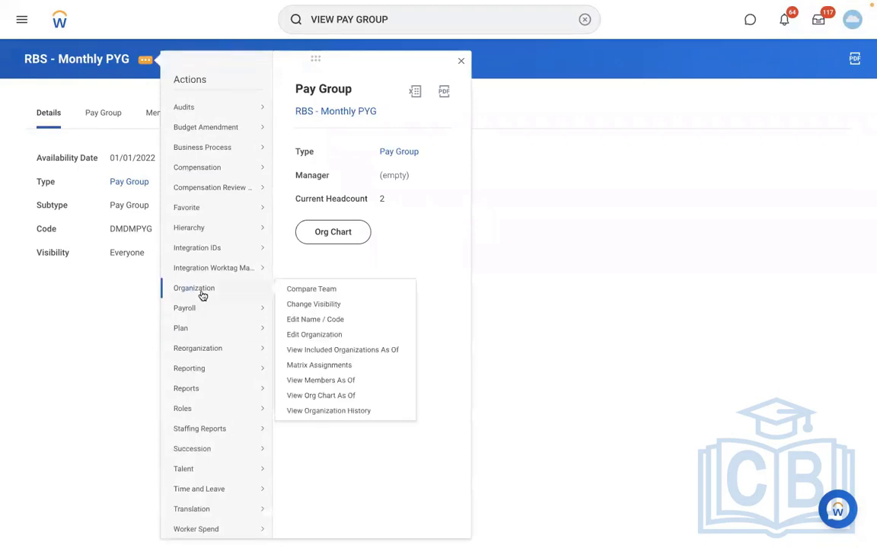
left_click(300, 334)
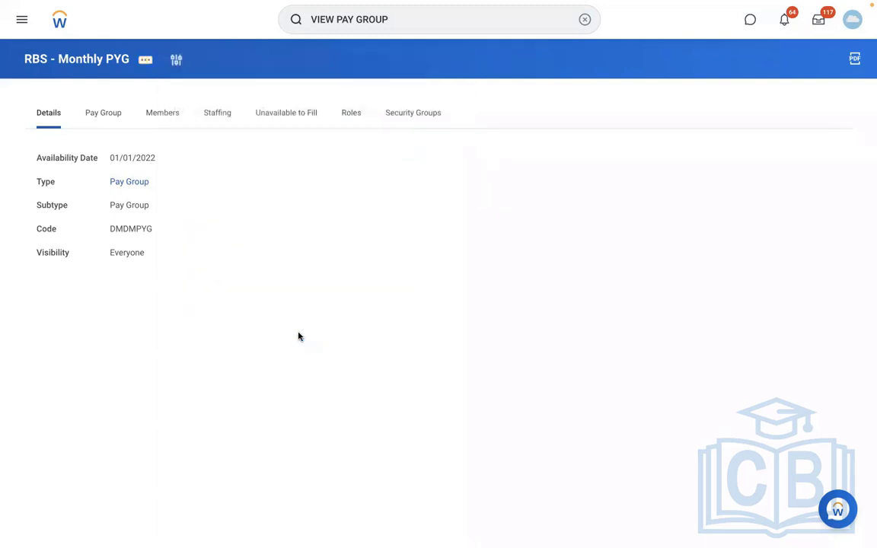
- Add a pay group assignment rule row: start 01/01/2022, rule RBS - PYG Automatic Assignment rule
scroll(486, 369, "down", 1)
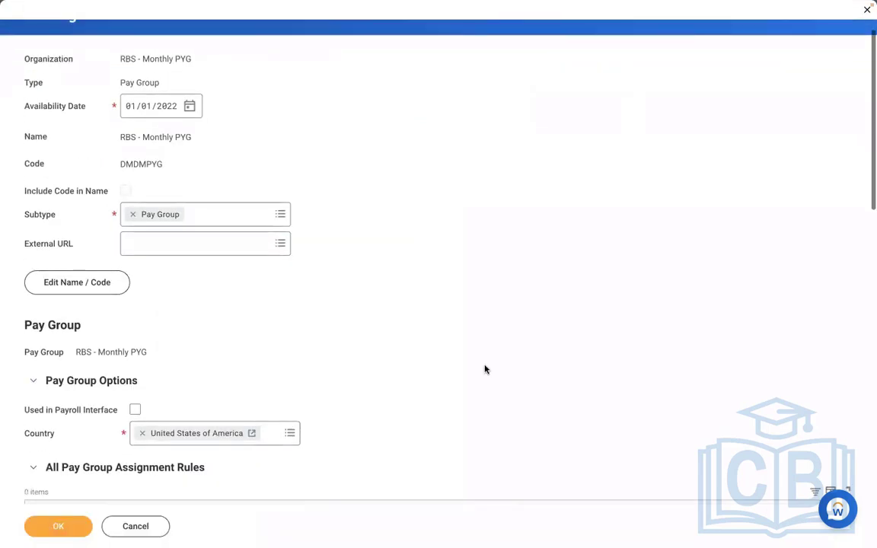
scroll(485, 369, "down", 5)
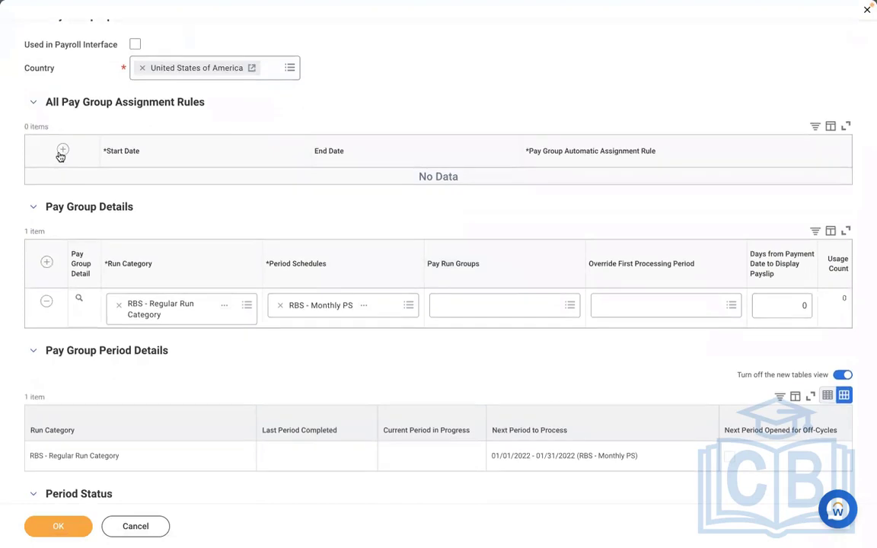
left_click(62, 150)
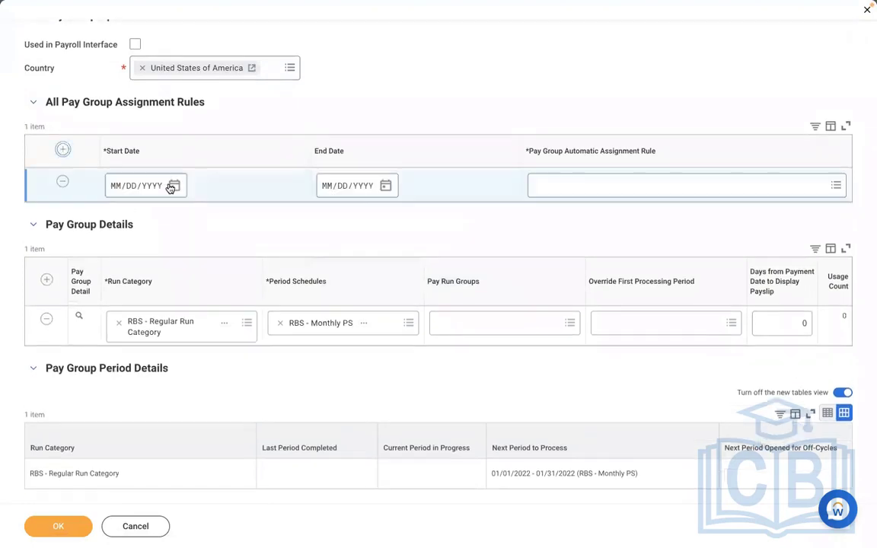
left_click(121, 187)
type("01012022")
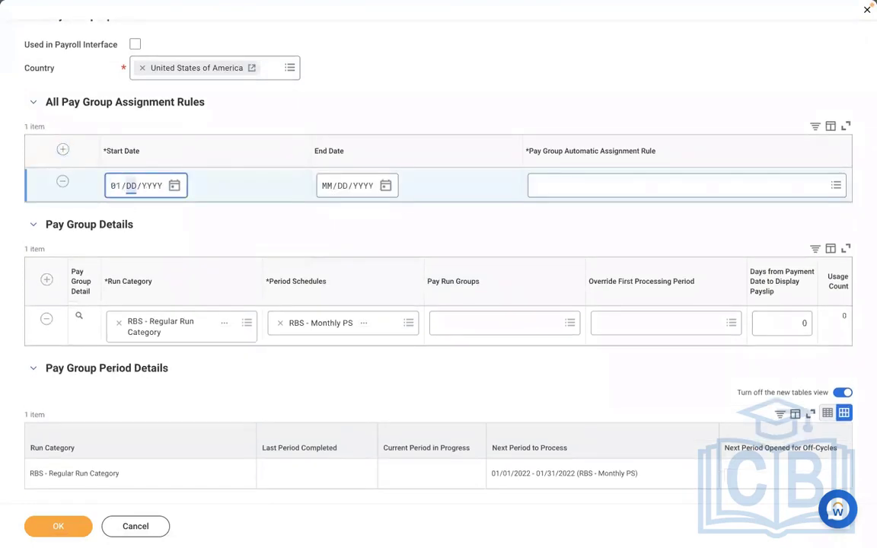
left_click(582, 188)
type("RBS - PYG Automatic Assignment rule")
key("Return")
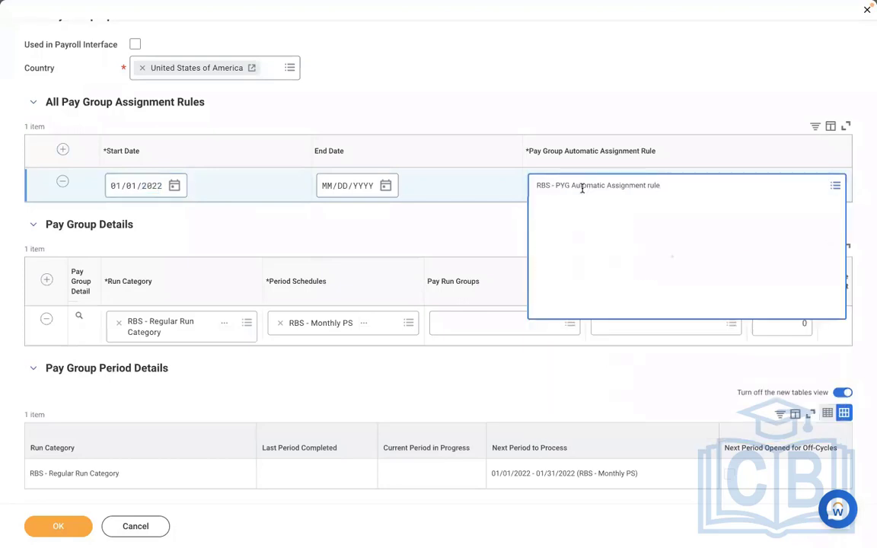
left_click(374, 110)
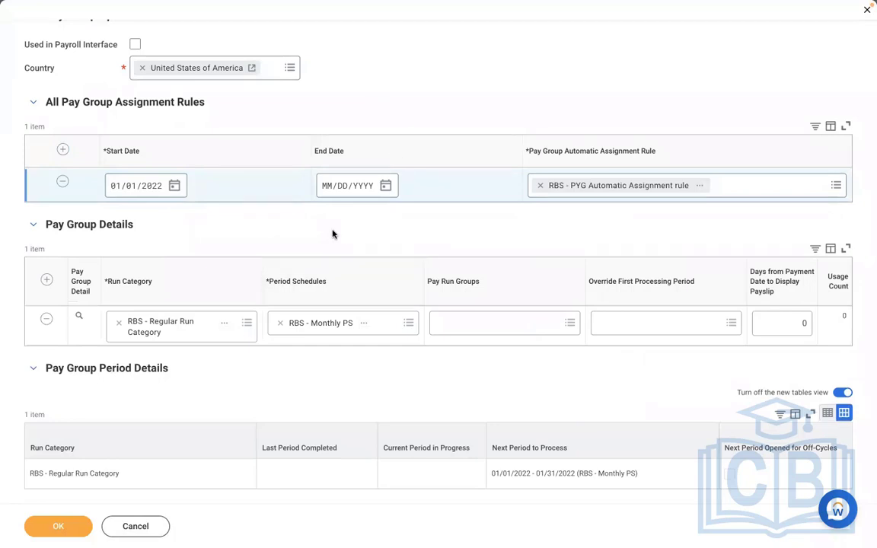
- Submit the RBS - Monthly PYG changes and review its settings and two members
left_click(60, 525)
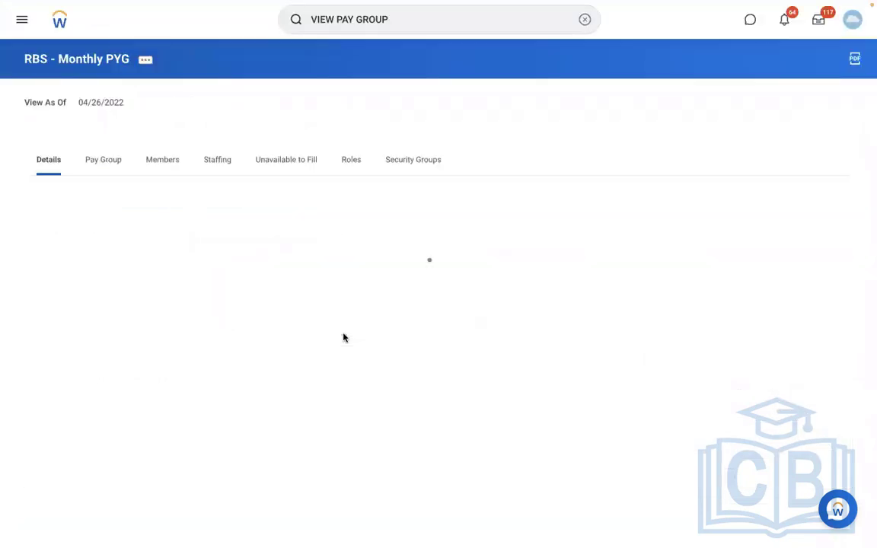
left_click(104, 163)
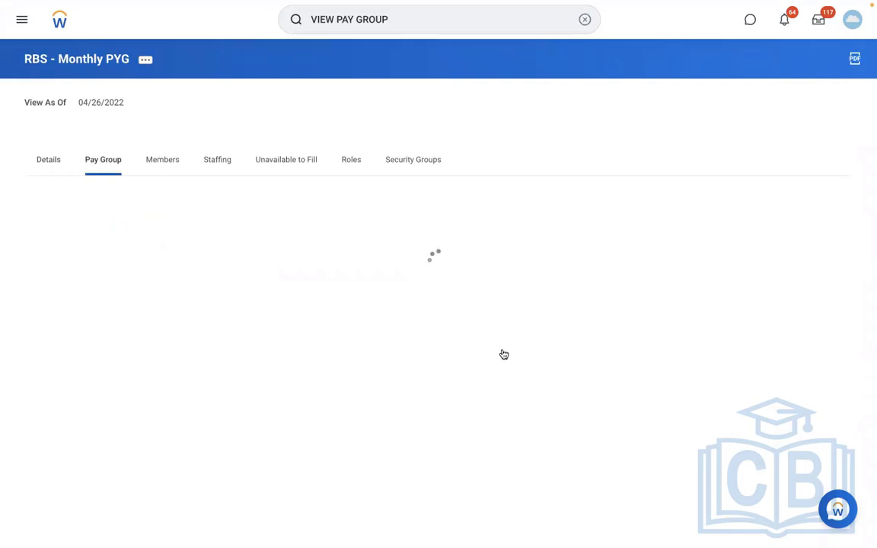
left_click(166, 162)
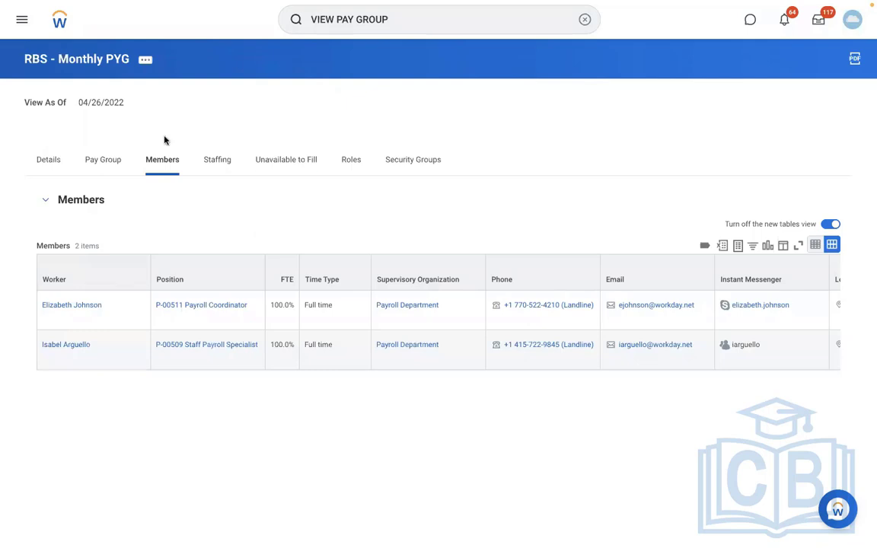
left_click(103, 160)
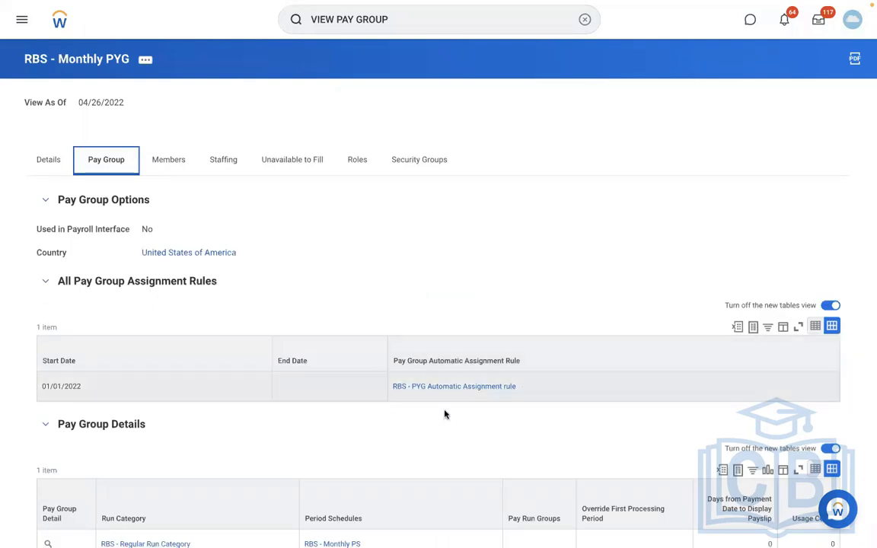
- Follow the RBS - PYG rule link to its RMS - Manufacturing () comparison value
left_click(482, 387)
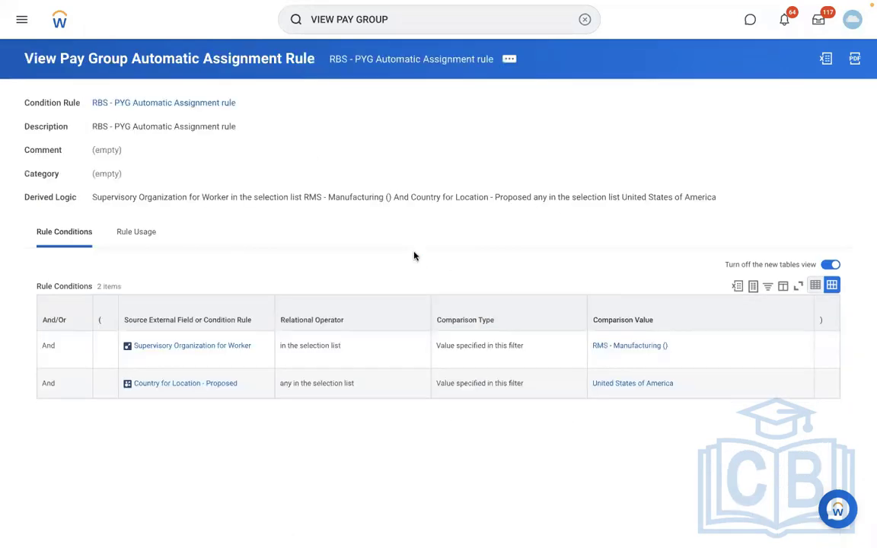
left_click(618, 348)
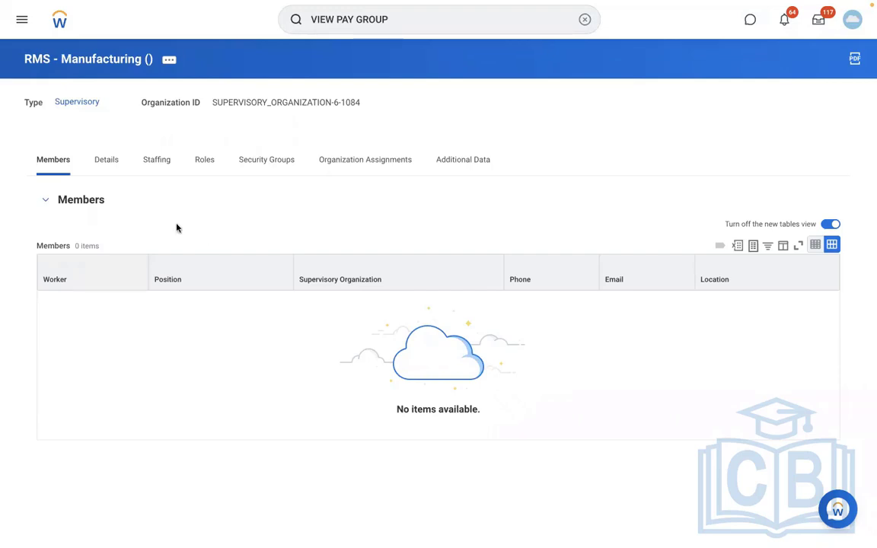
- Open the RBS - Monthly PS reference ID editor and discard without saving changes
left_click(111, 167)
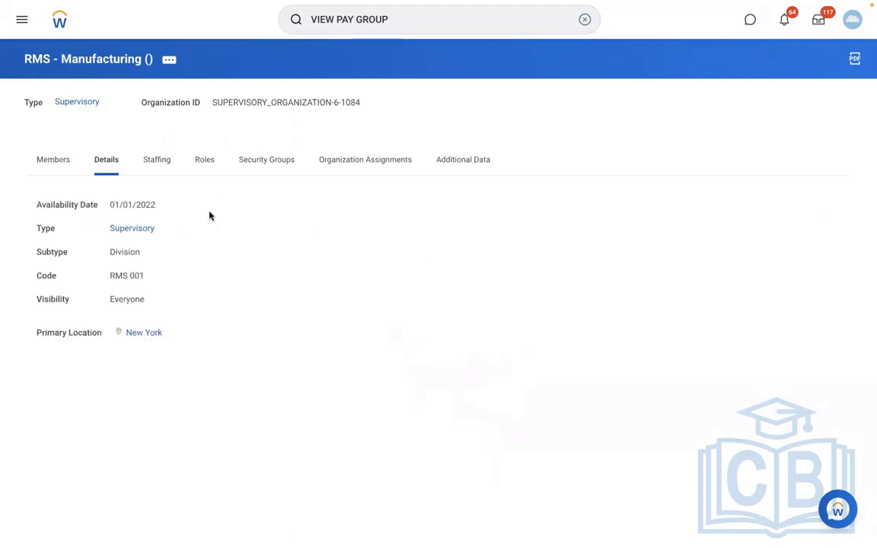
left_click(403, 23)
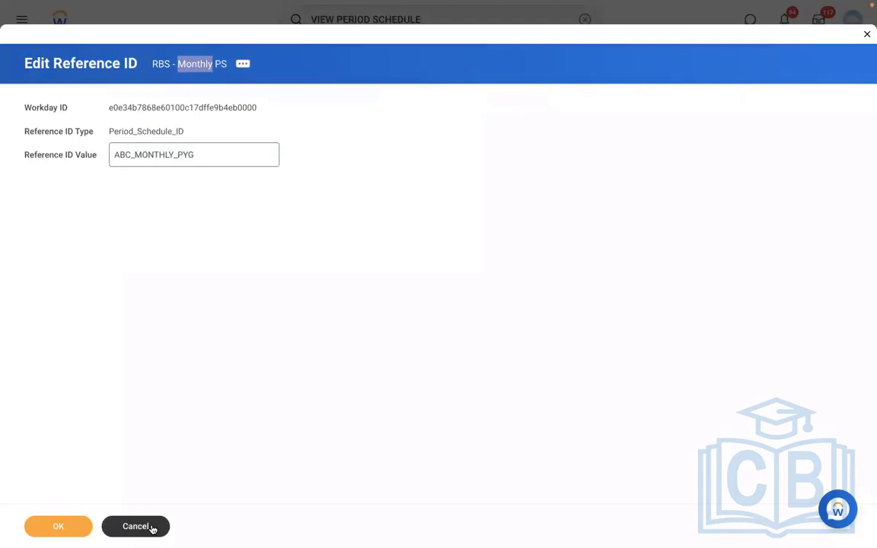
left_click(151, 527)
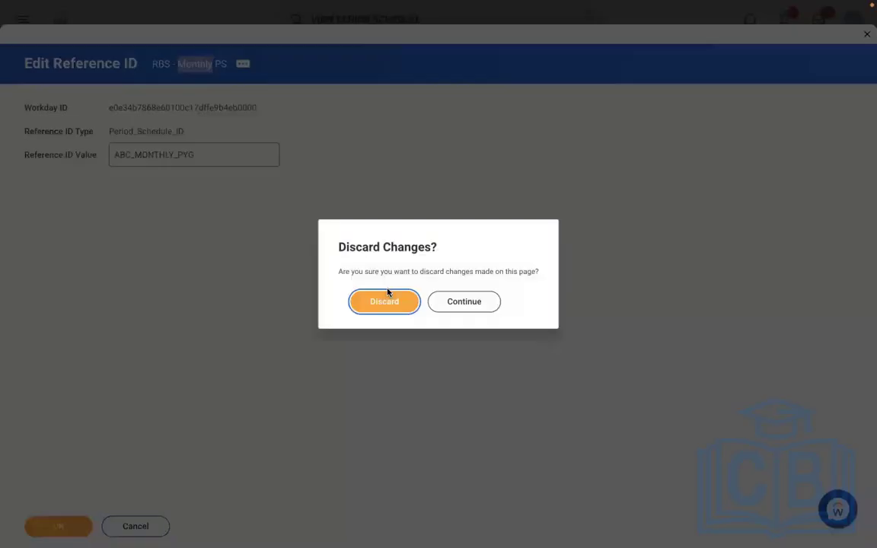
left_click(368, 301)
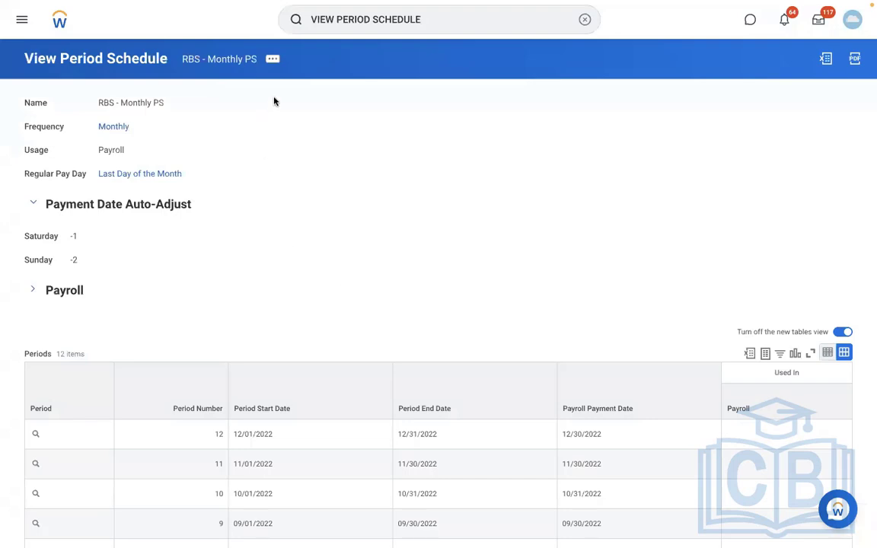
- List the Period Schedule reference IDs with the Maintain Reference IDs task
left_click(582, 31)
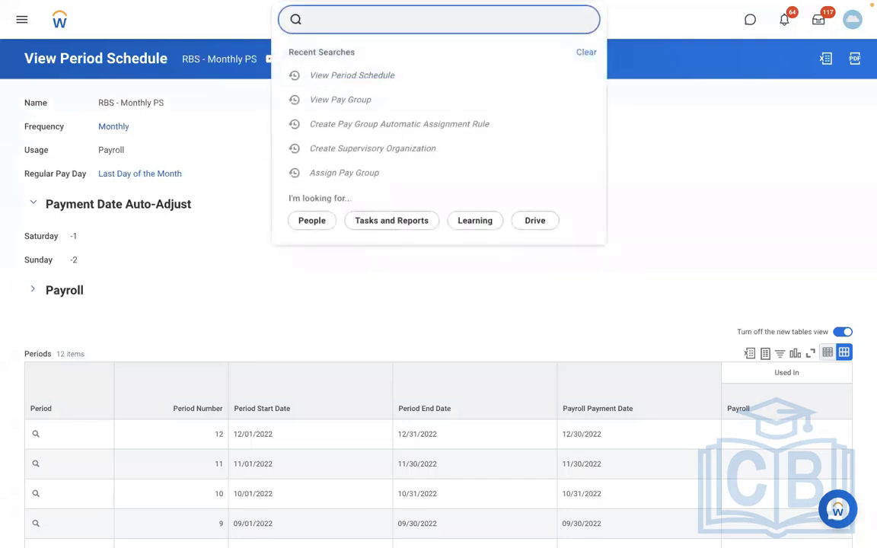
type("MAINTAIN")
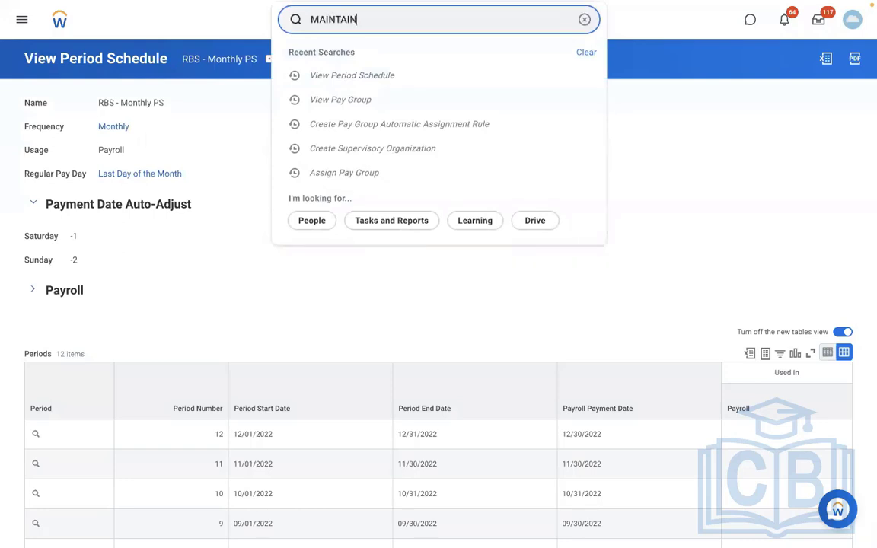
type(" REF ID")
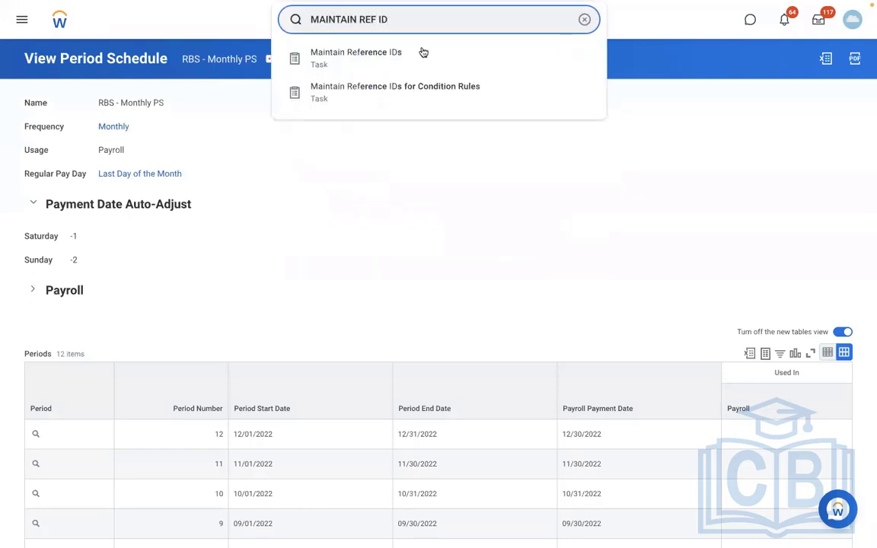
left_click(422, 54)
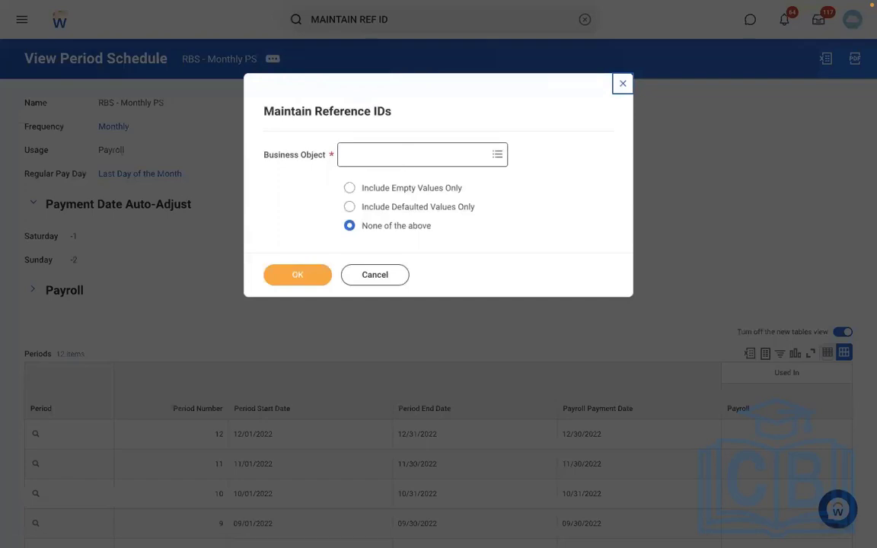
type("PERIOD SCH")
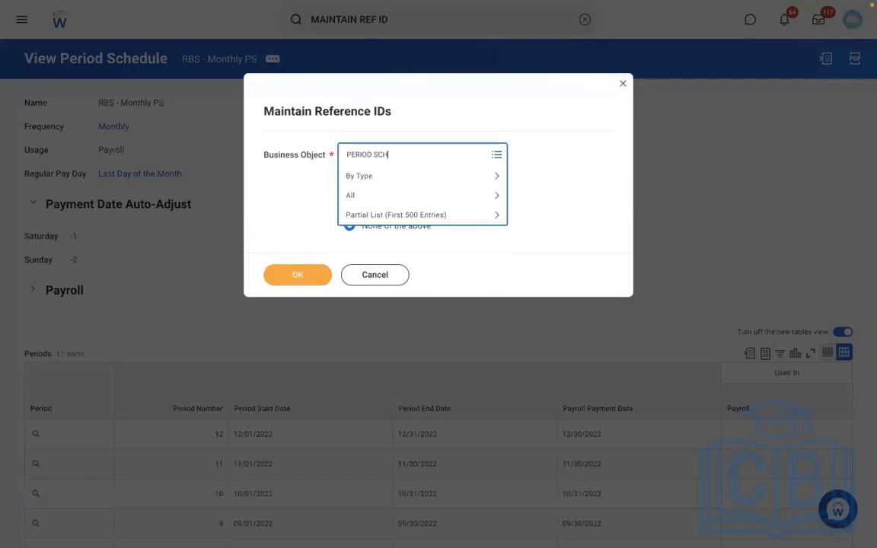
key("Return")
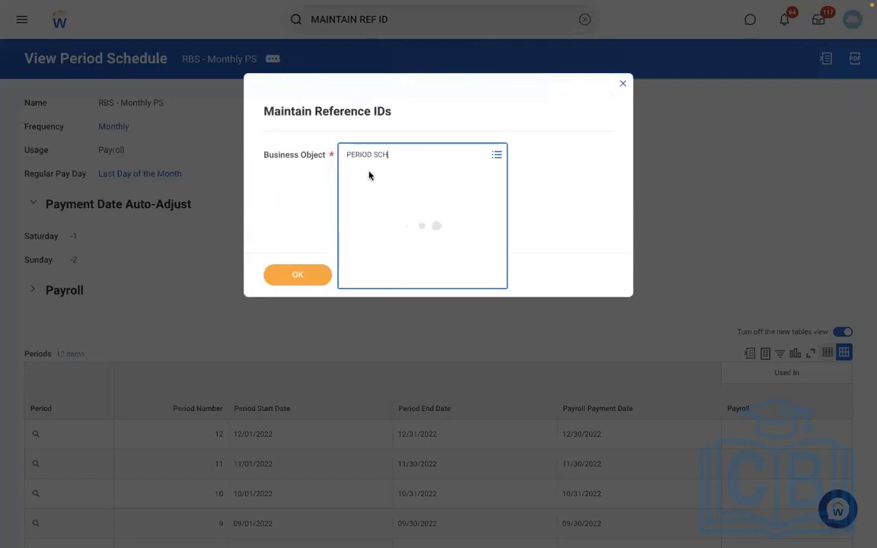
left_click(413, 201)
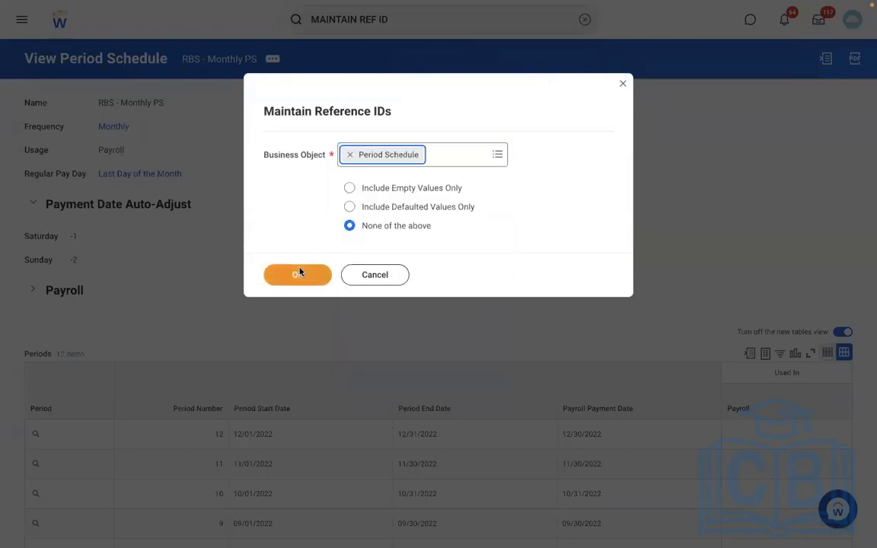
left_click(298, 275)
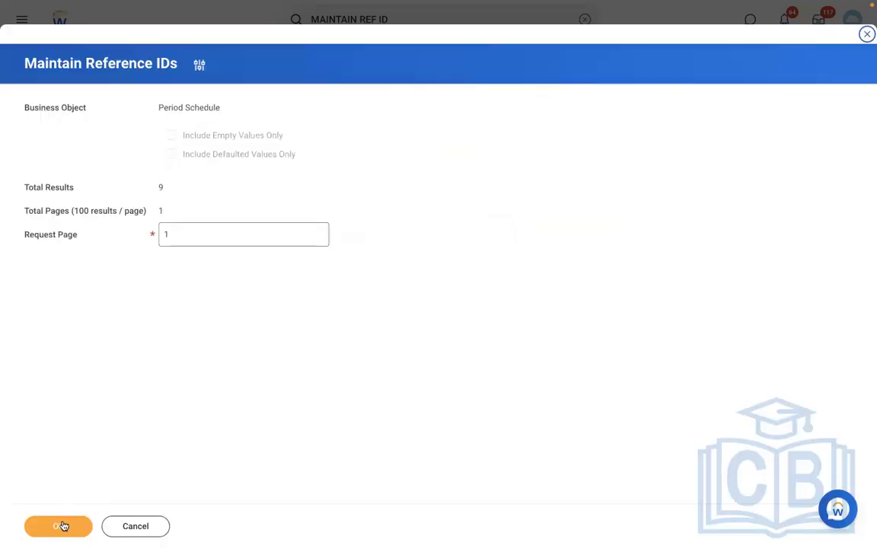
left_click(64, 527)
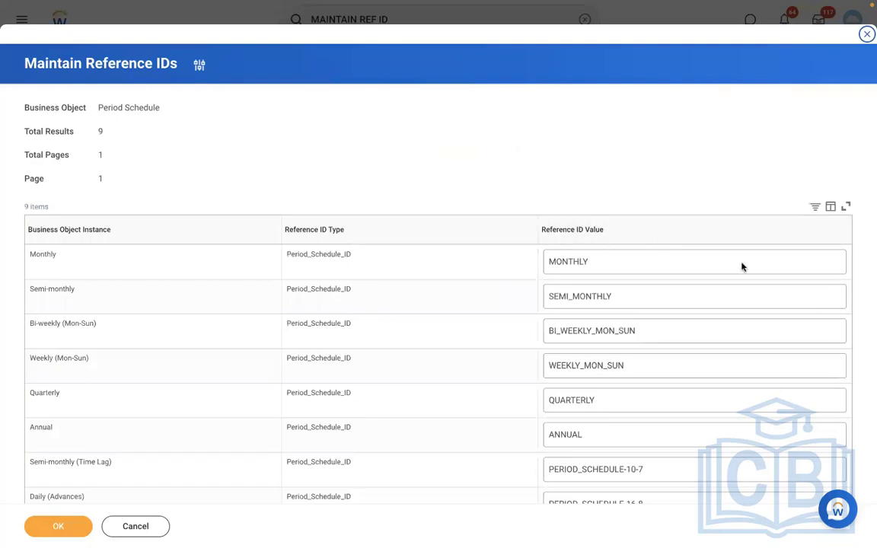
- Inspect the BI_WEEKLY_MON_SUN value without changing it, then switch back to Word
left_click(743, 326)
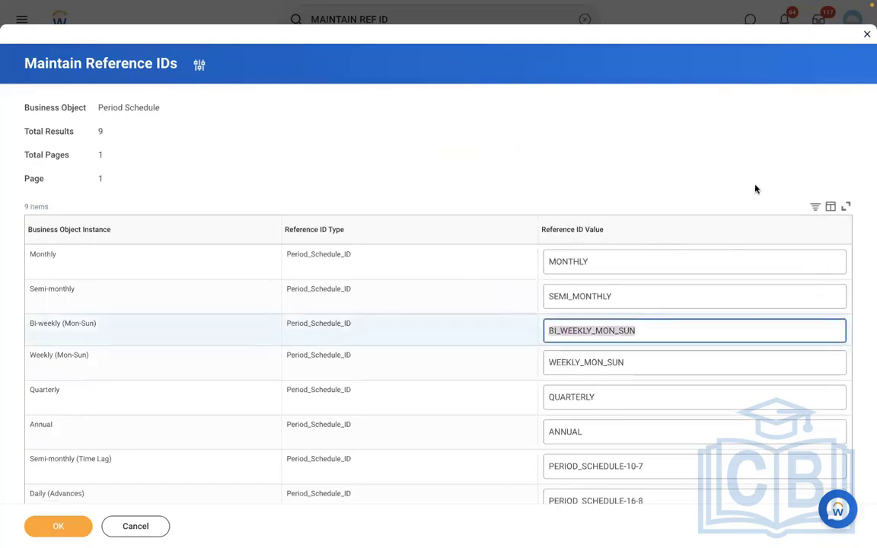
left_click(755, 189)
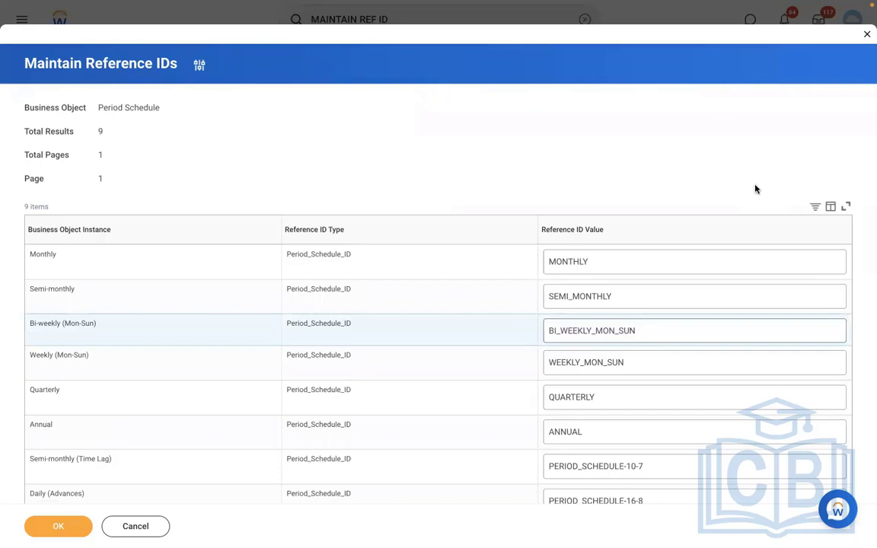
key("ctrl+Left")
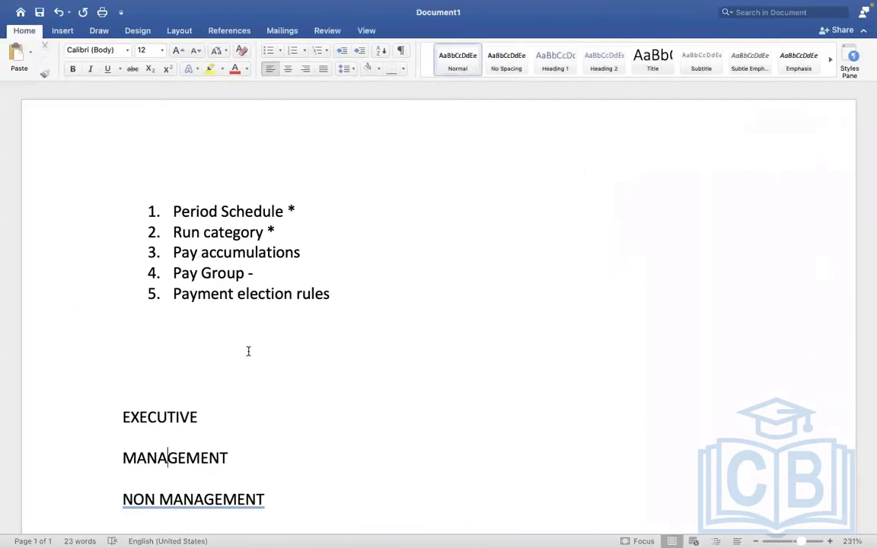
- Below the first list, start a numbered list with 'Assign PYG at worker level.'
left_click(171, 381)
key("Up")
key("Return")
key("Return")
key("Return")
key("Return")
key("Return")
key("Return")
key("Return")
key("Return")
key("Return")
key("Return")
key("Return")
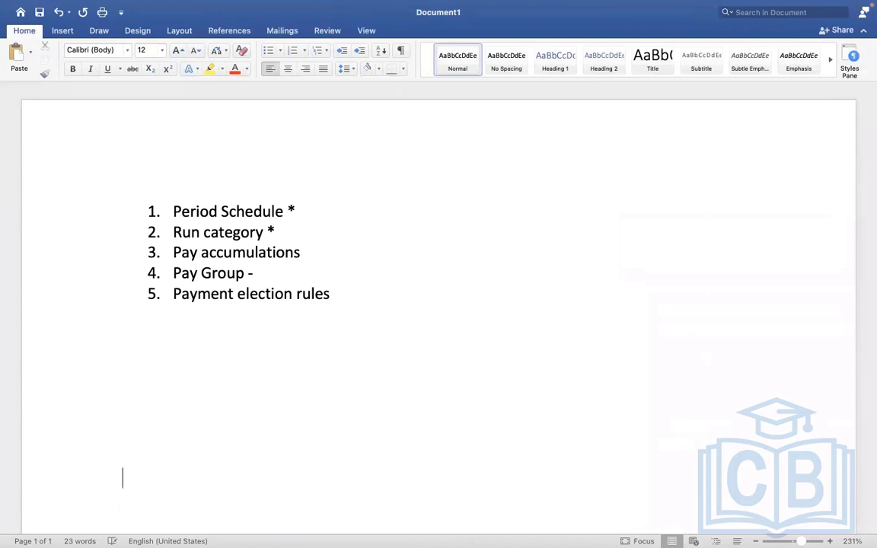
left_click(172, 338)
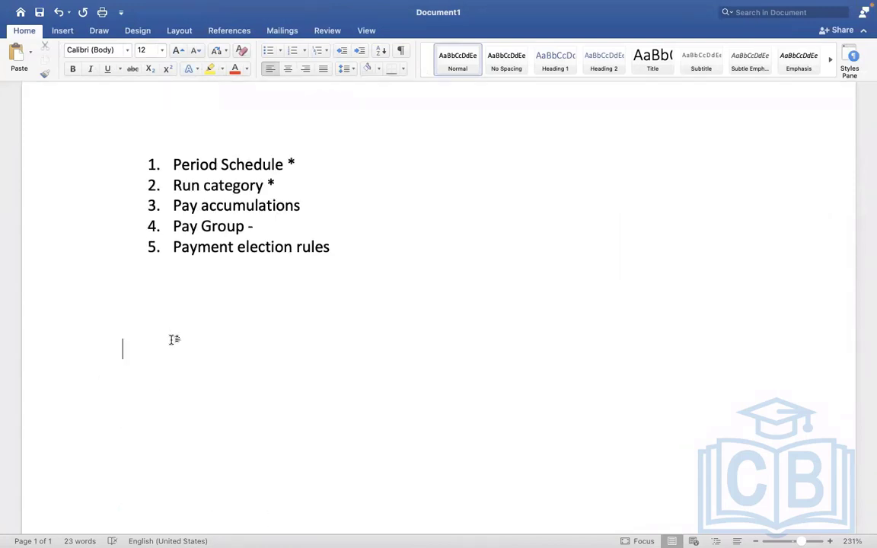
type("1. a")
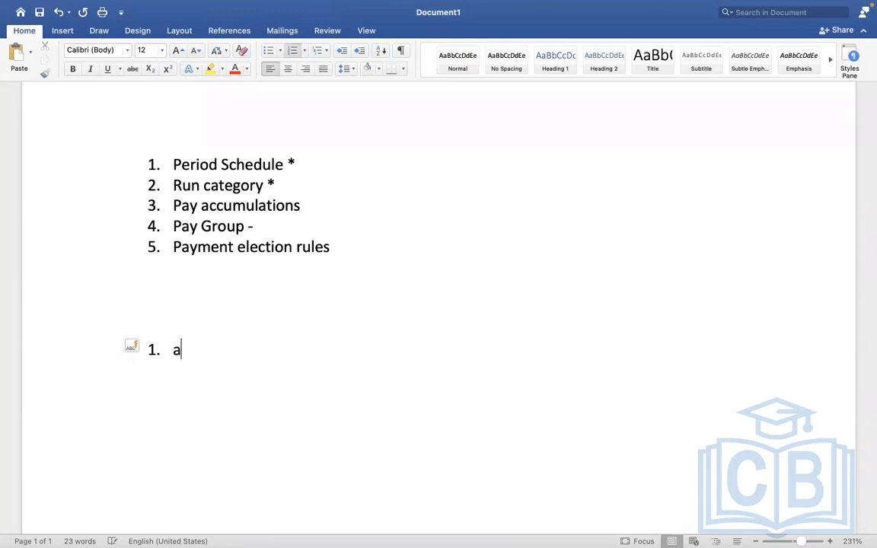
type("SSIGN pyg")
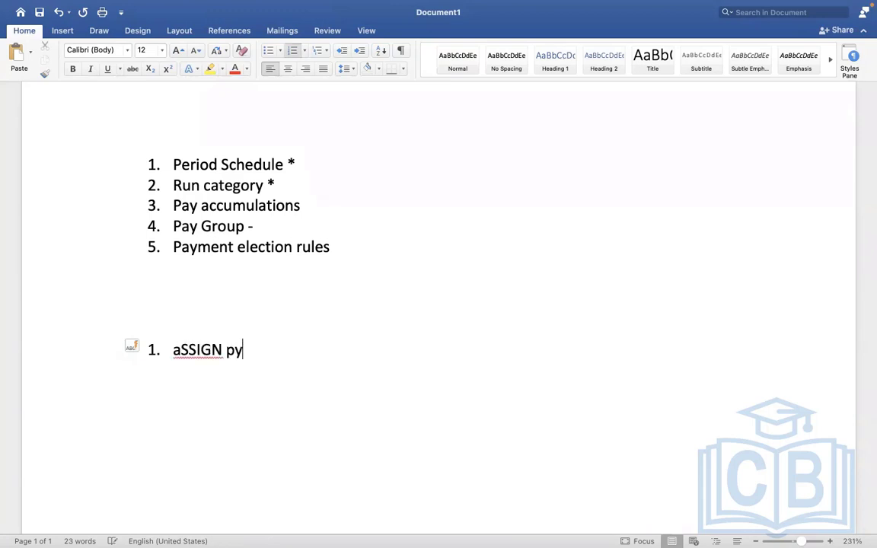
key("BackSpace")
key("BackSpace")
key("BackSpace")
key("BackSpace")
key("BackSpace")
key("BackSpace")
key("BackSpace")
key("BackSpace")
key("BackSpace")
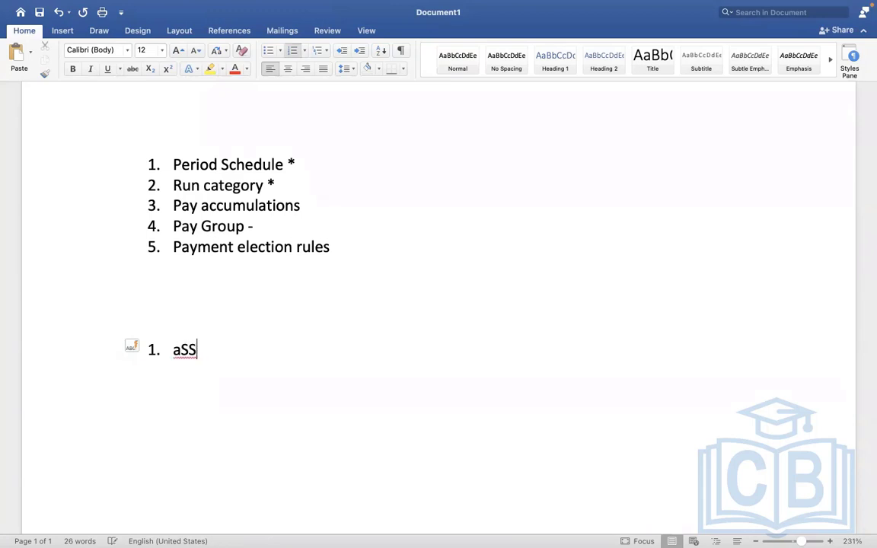
key("BackSpace")
type("Assign PYG")
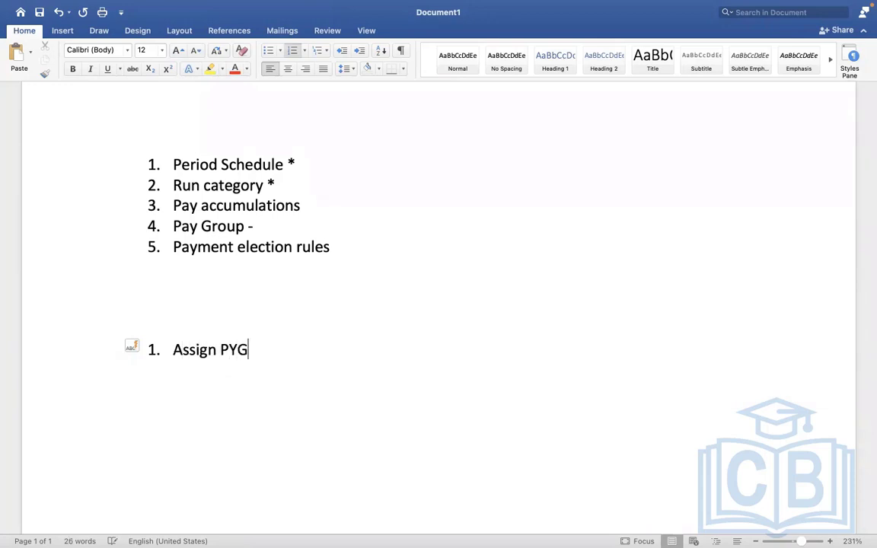
type(" at worker level.")
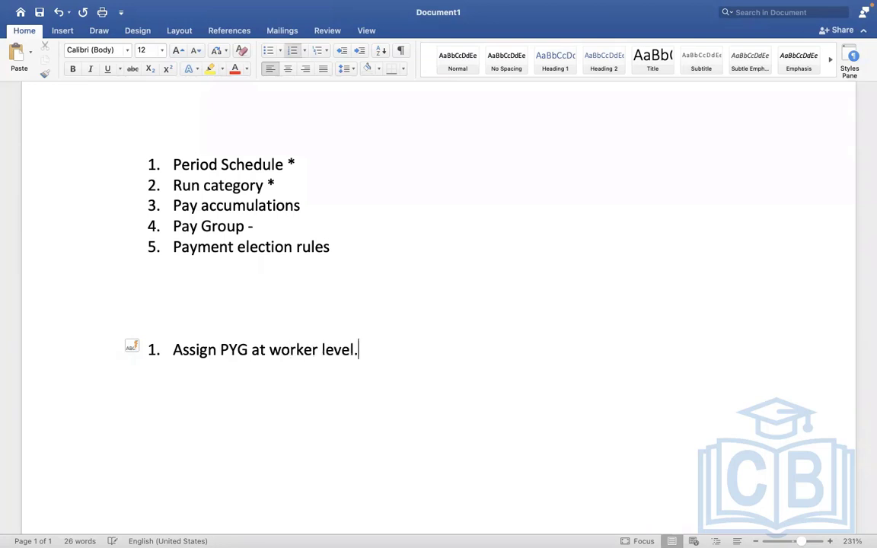
key("Return")
- Add 'Assign PYG task', 'Assign pay group - Auto rule' and 'Assign pay group - EIB'
type("Assi")
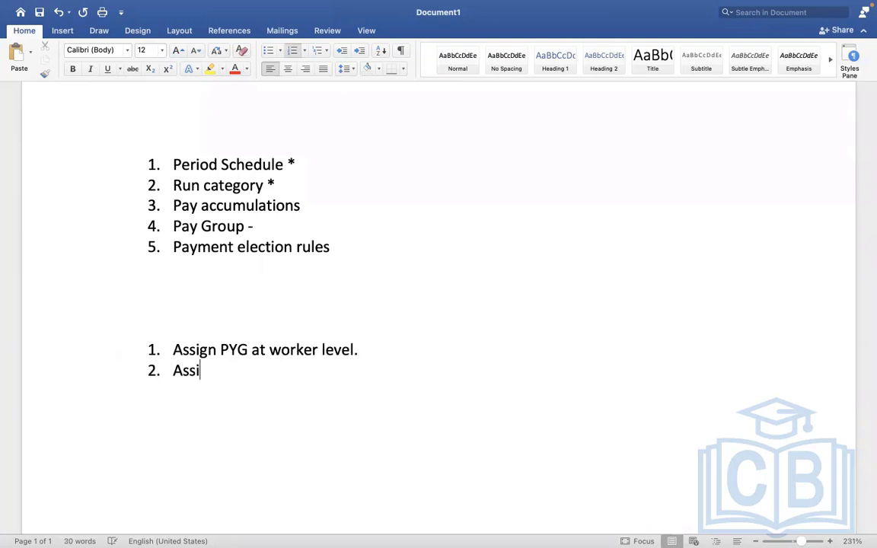
type("gn PYG ")
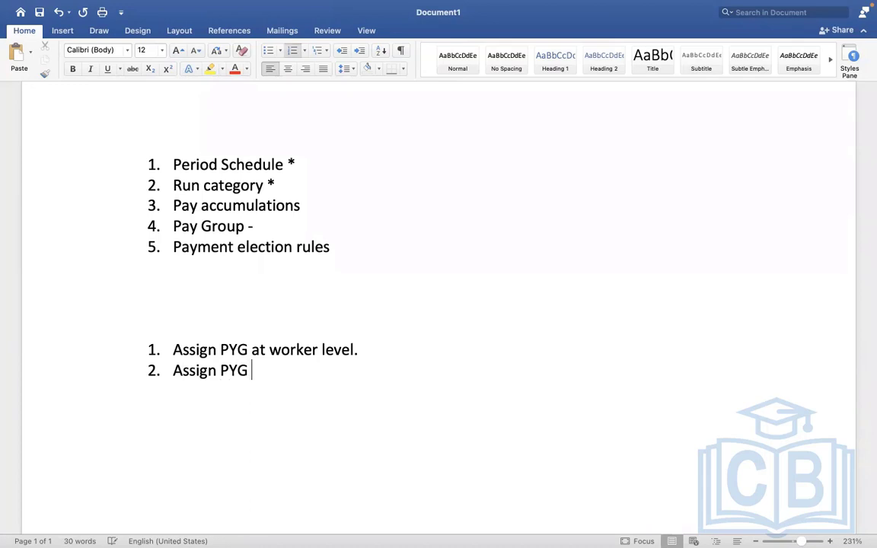
type("at")
key("BackSpace")
key("BackSpace")
key("BackSpace")
type("task")
key("Return")
type("A")
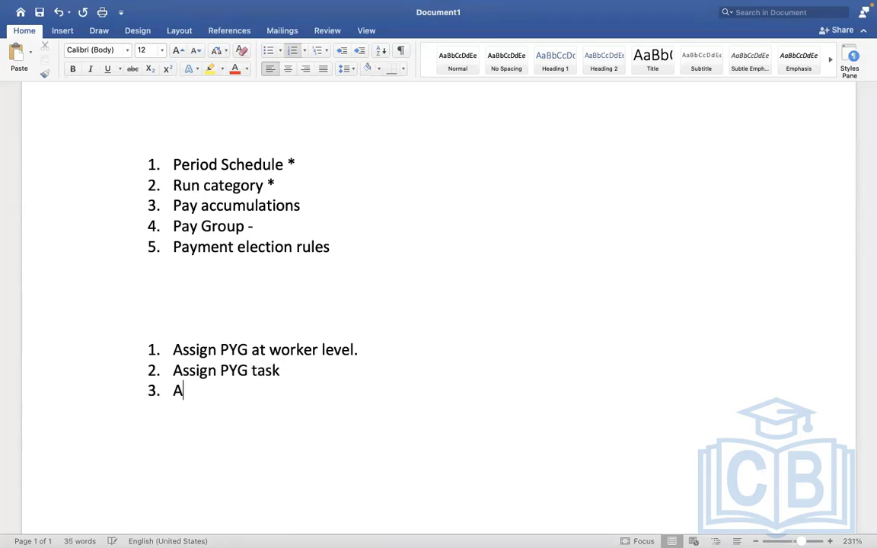
type("ssign p")
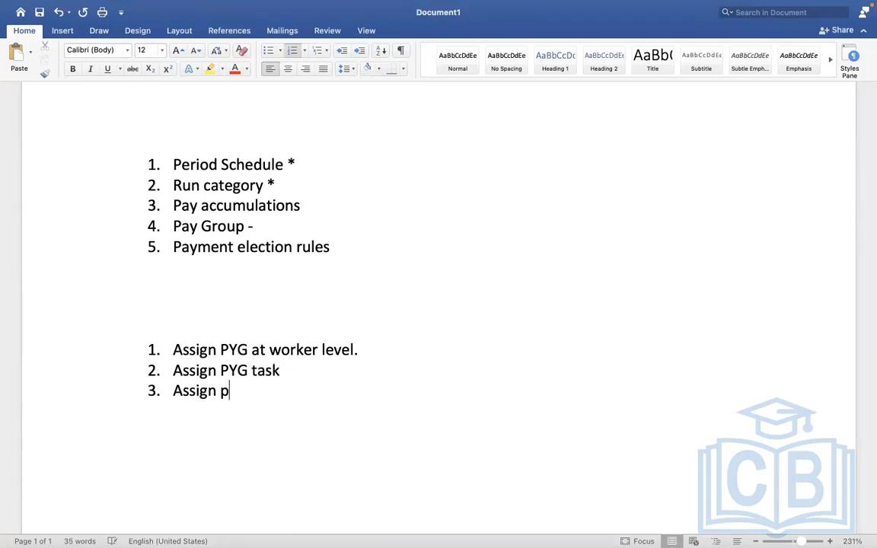
type("ay group - A")
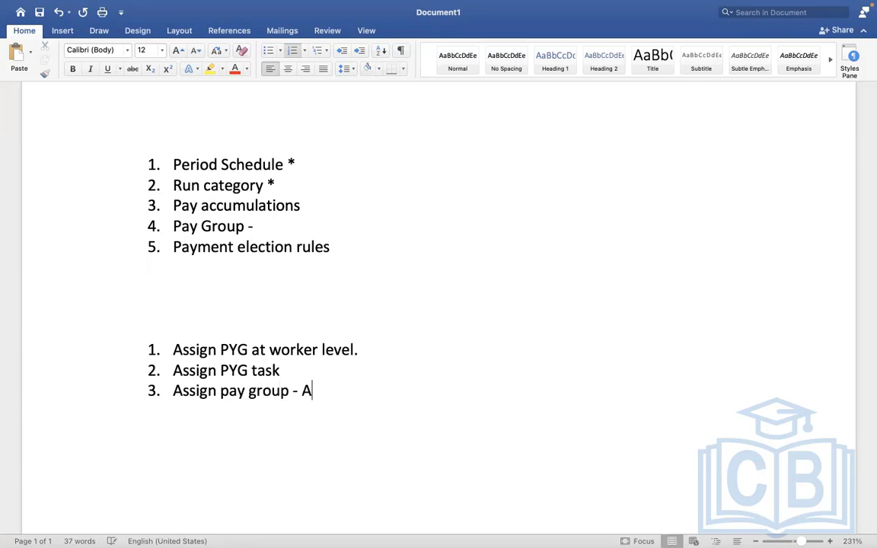
type("uto rule")
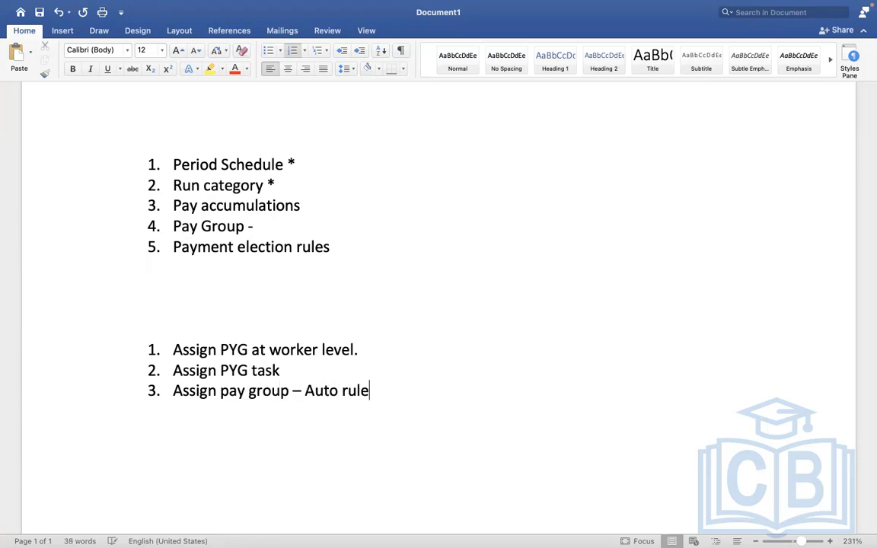
key("Return")
type("Assign ")
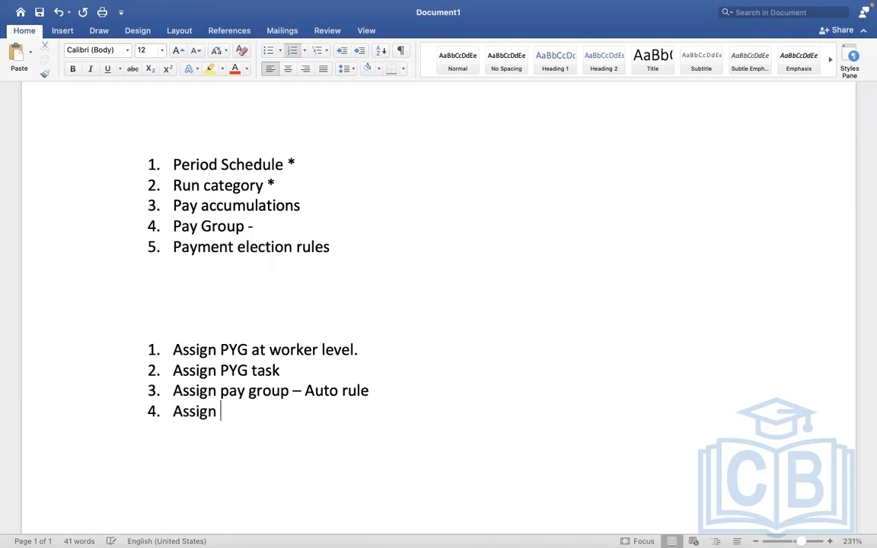
type("pay group - ")
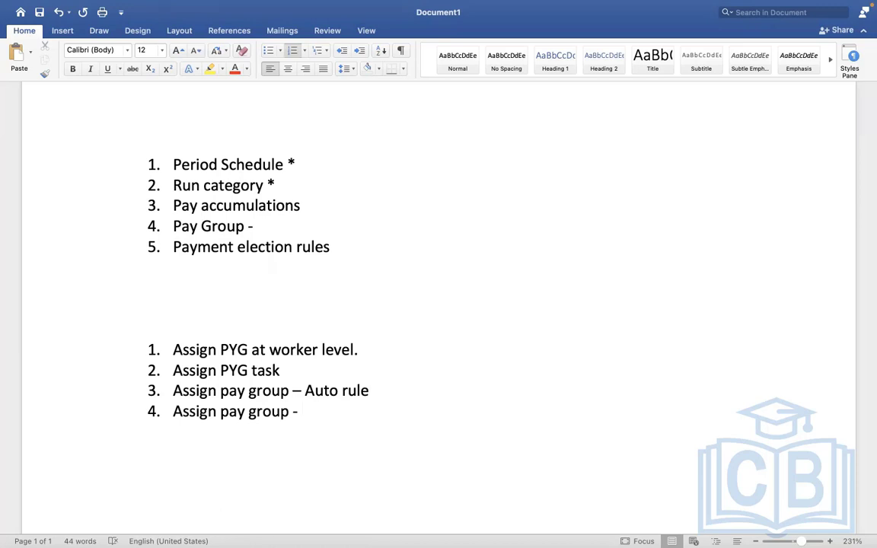
type("EIB")
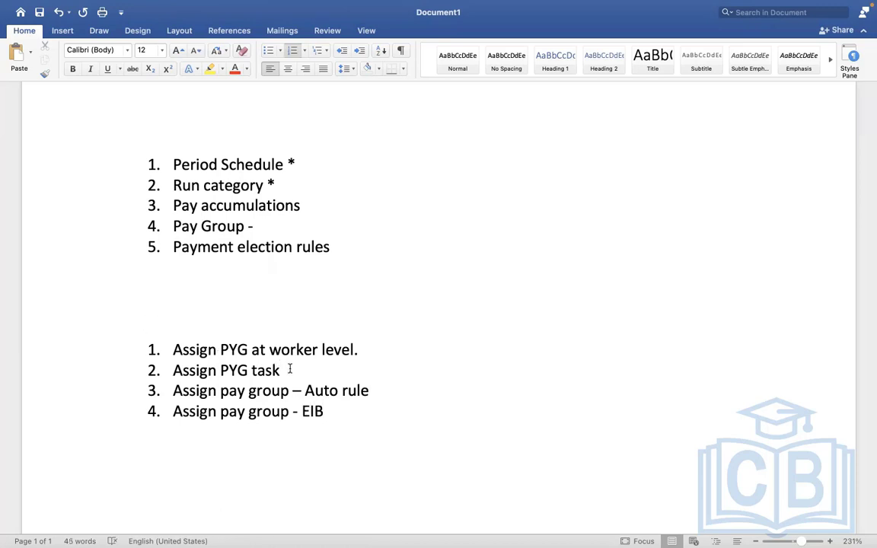
left_click_drag(289, 370, 175, 334)
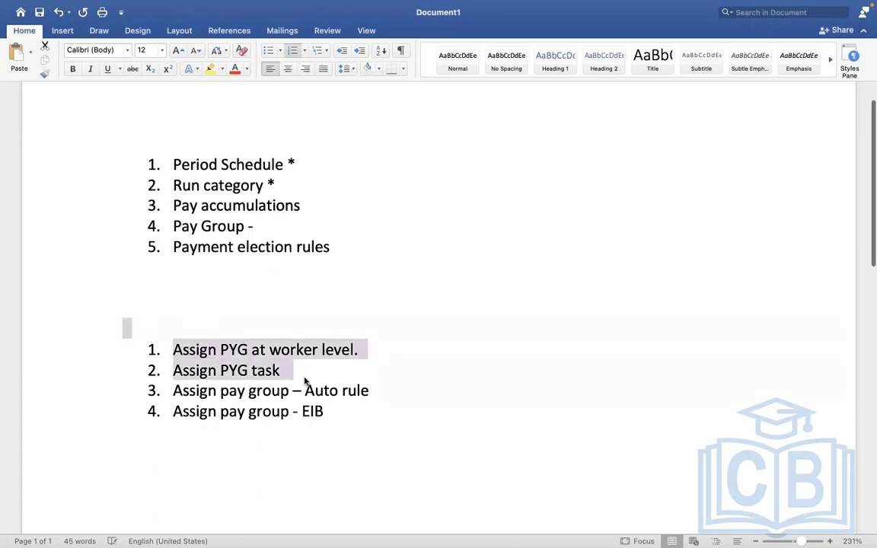